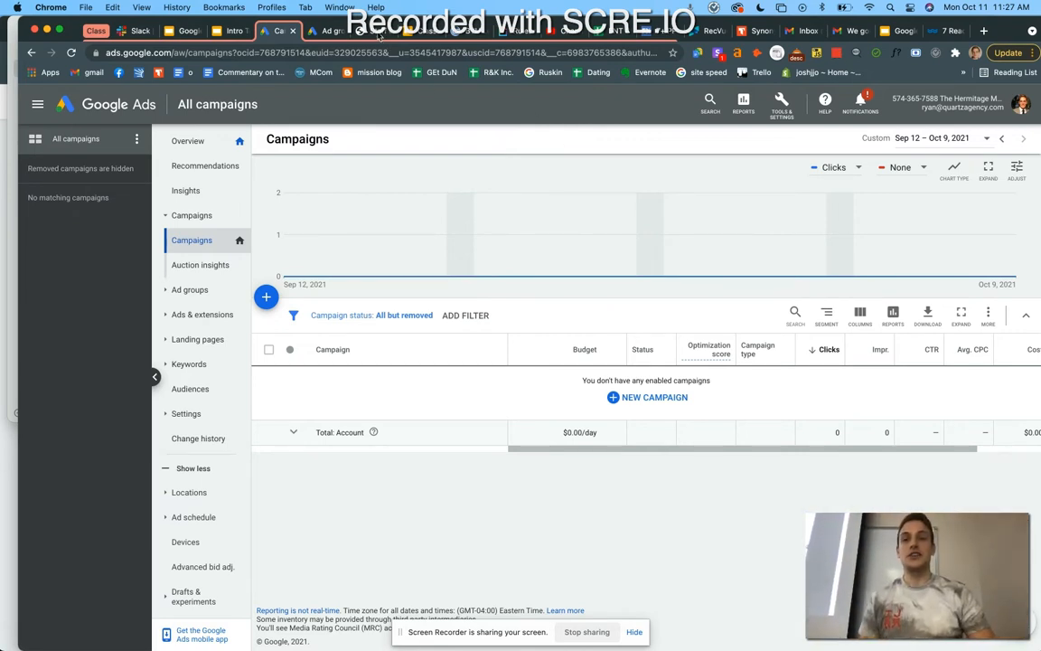
- Switch to the Hermitage Museum & Gardens website, open its home page and look through it down to the footer
{"action": "left_click", "coordinate": [377, 32]}
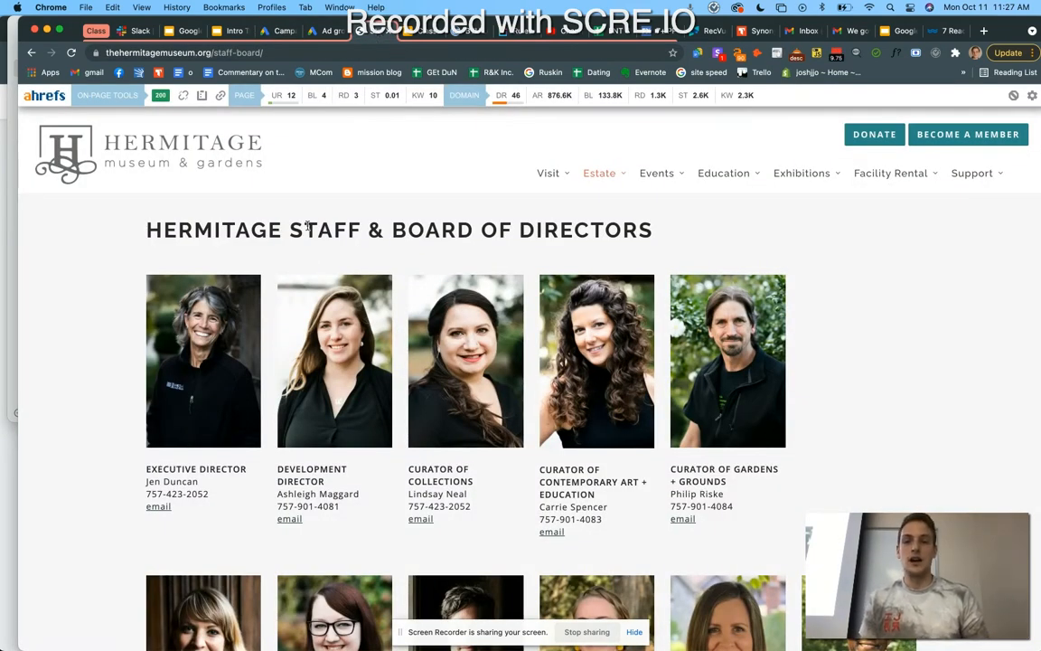
{"action": "left_click", "coordinate": [150, 155]}
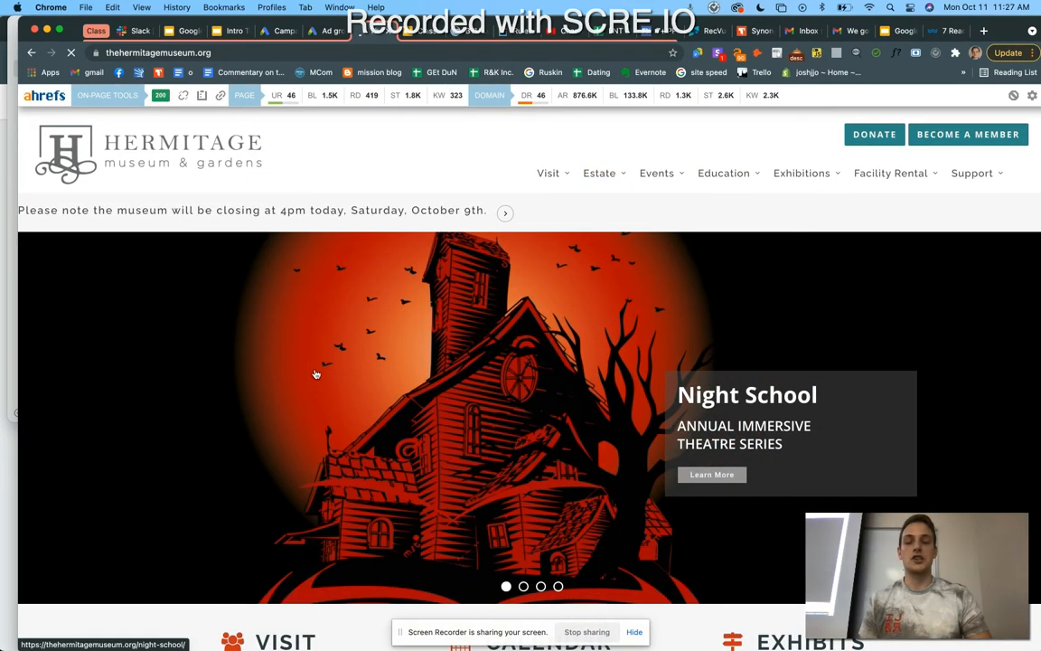
{"action": "scroll", "coordinate": [315, 374], "scroll_direction": "down", "scroll_amount": 5}
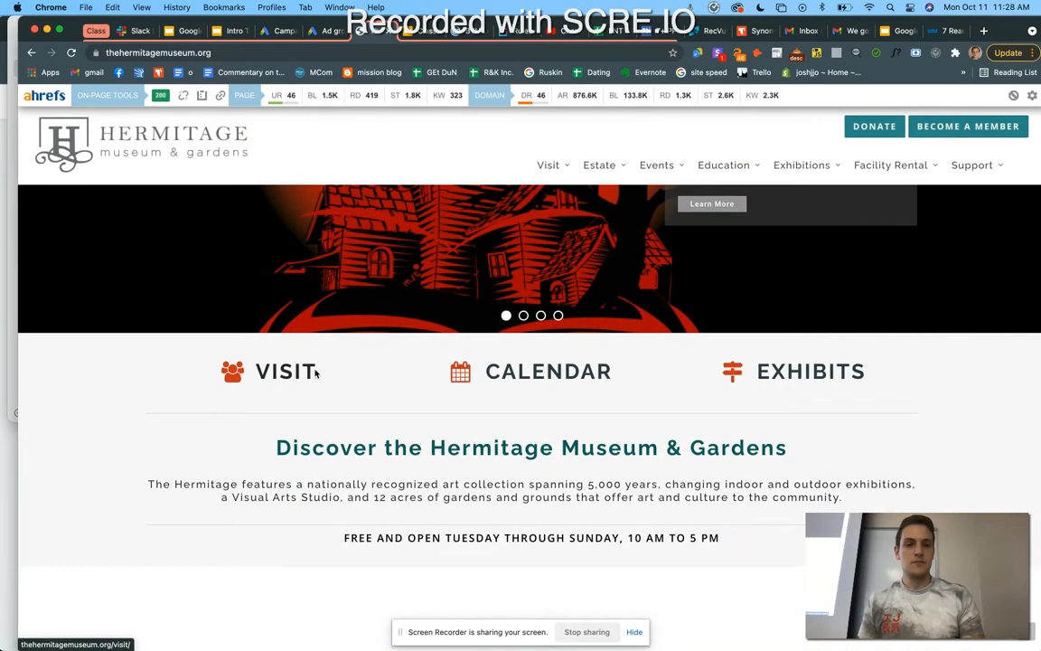
{"action": "scroll", "coordinate": [316, 373], "scroll_direction": "down", "scroll_amount": 4}
{"action": "scroll", "coordinate": [315, 373], "scroll_direction": "down", "scroll_amount": 5}
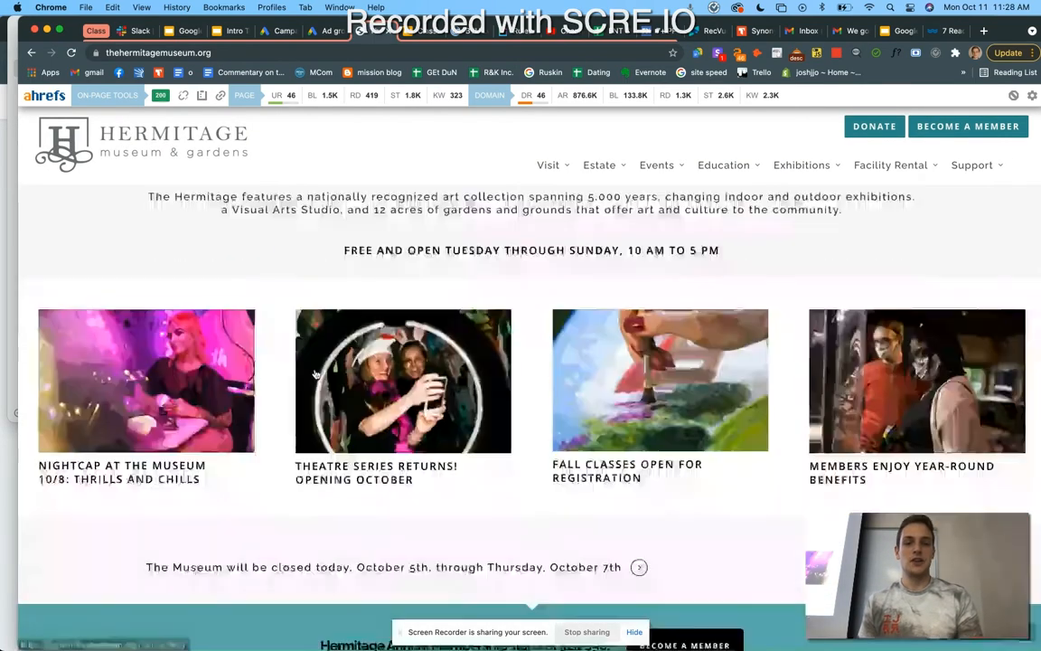
{"action": "scroll", "coordinate": [315, 374], "scroll_direction": "down", "scroll_amount": 3}
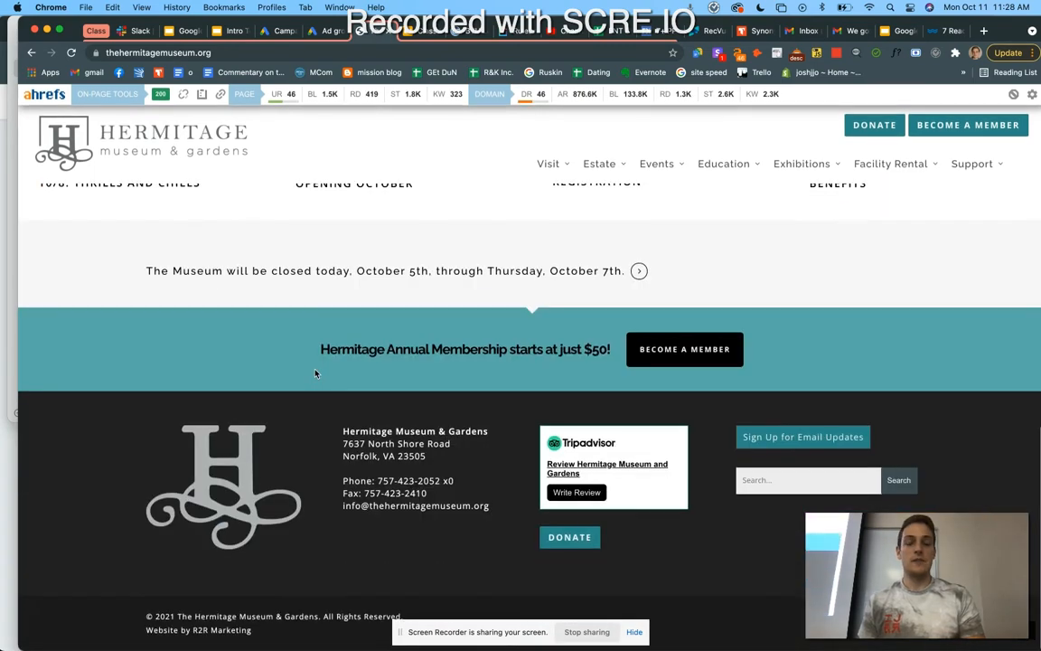
{"action": "scroll", "coordinate": [316, 373], "scroll_direction": "up", "scroll_amount": 8}
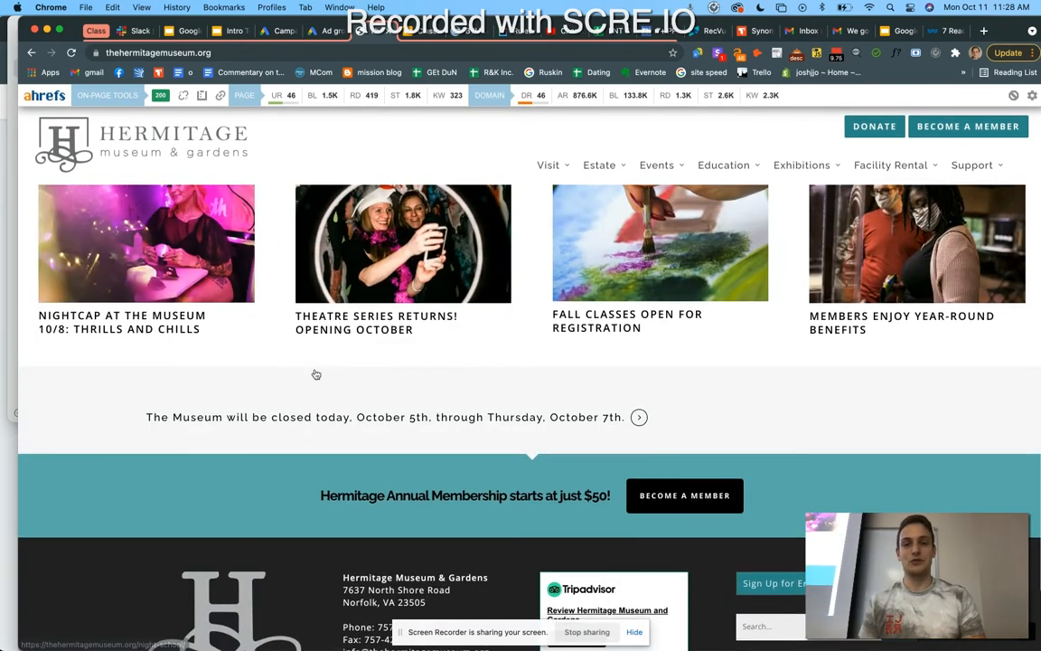
{"action": "scroll", "coordinate": [316, 373], "scroll_direction": "up", "scroll_amount": 7}
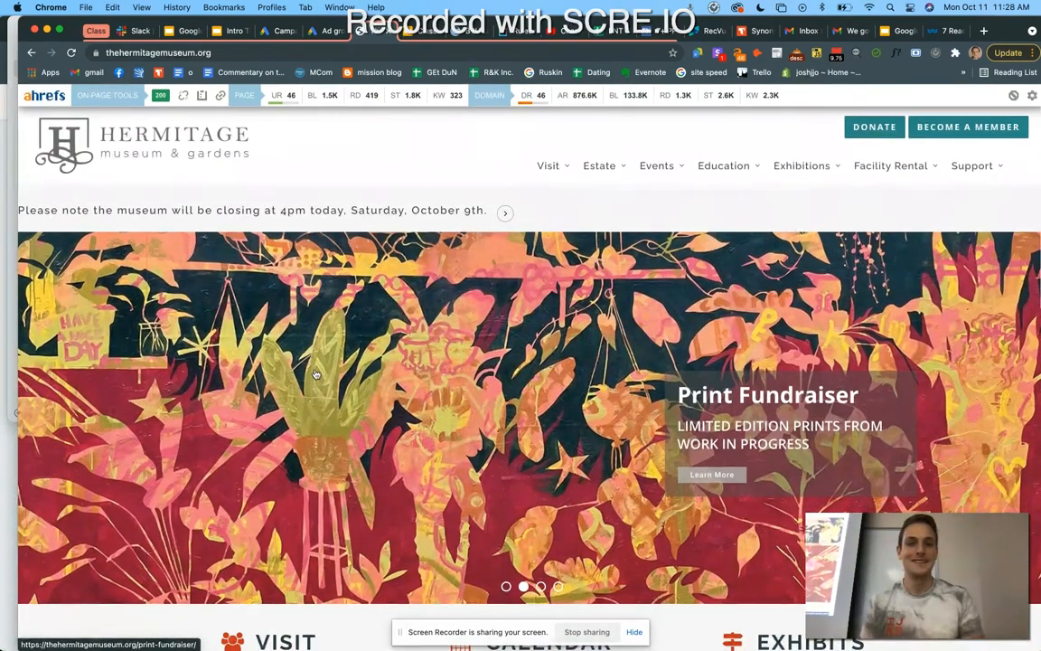
- Review the submenus in the museum site's main navigation, including Events, Education, Exhibitions and Facility Rental
{"action": "scroll", "coordinate": [315, 373], "scroll_direction": "down", "scroll_amount": 3}
{"action": "scroll", "coordinate": [316, 373], "scroll_direction": "down", "scroll_amount": 1}
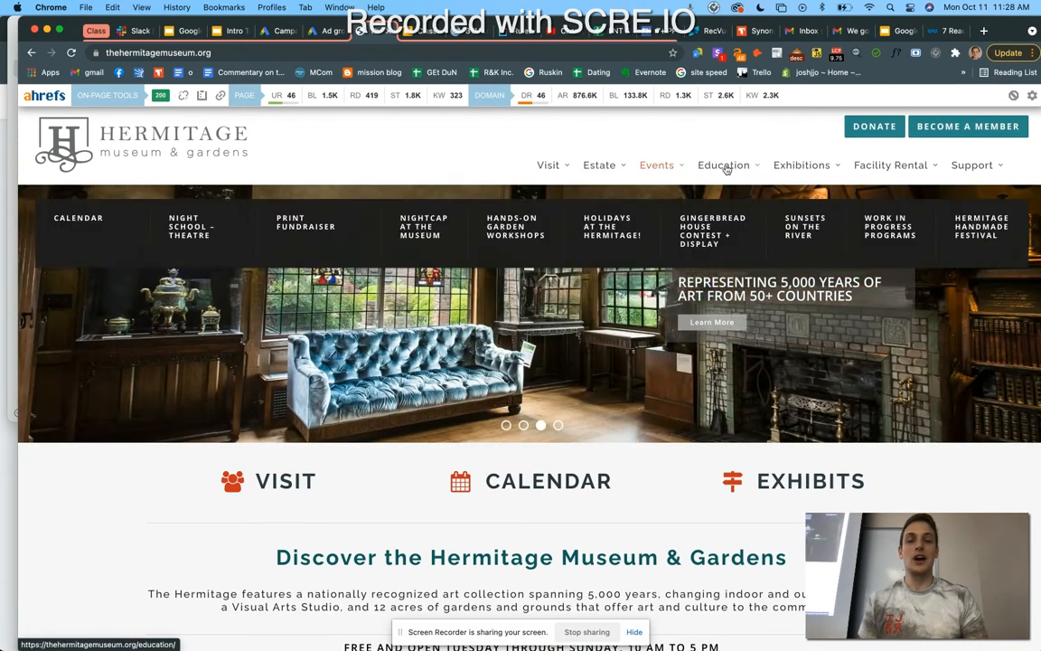
{"action": "mouse_move", "coordinate": [722, 168]}
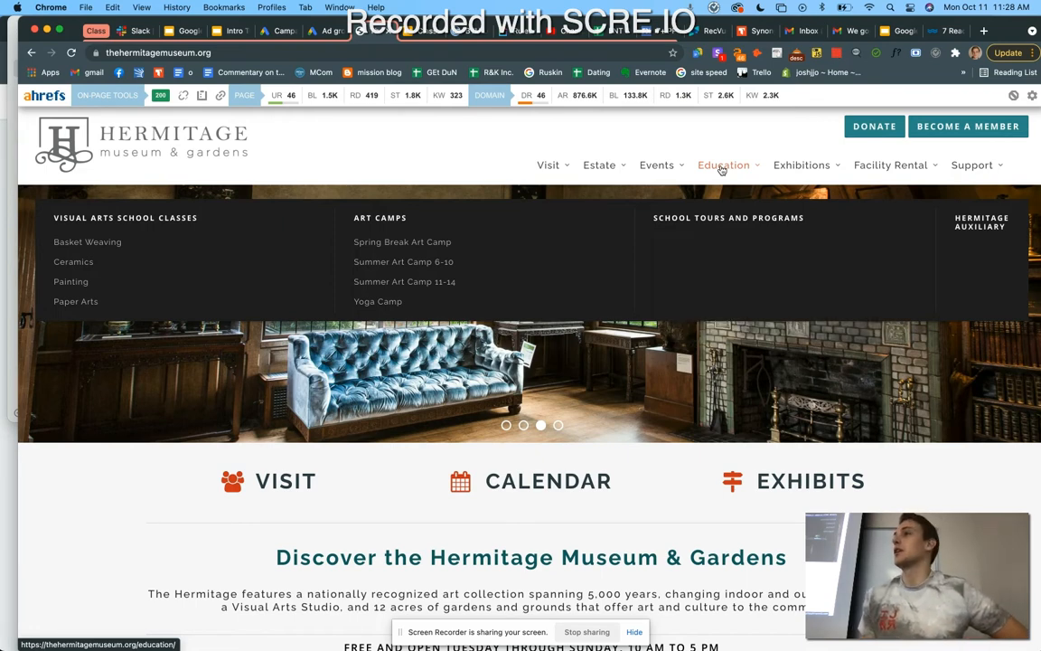
{"action": "mouse_move", "coordinate": [800, 170]}
{"action": "mouse_move", "coordinate": [880, 170]}
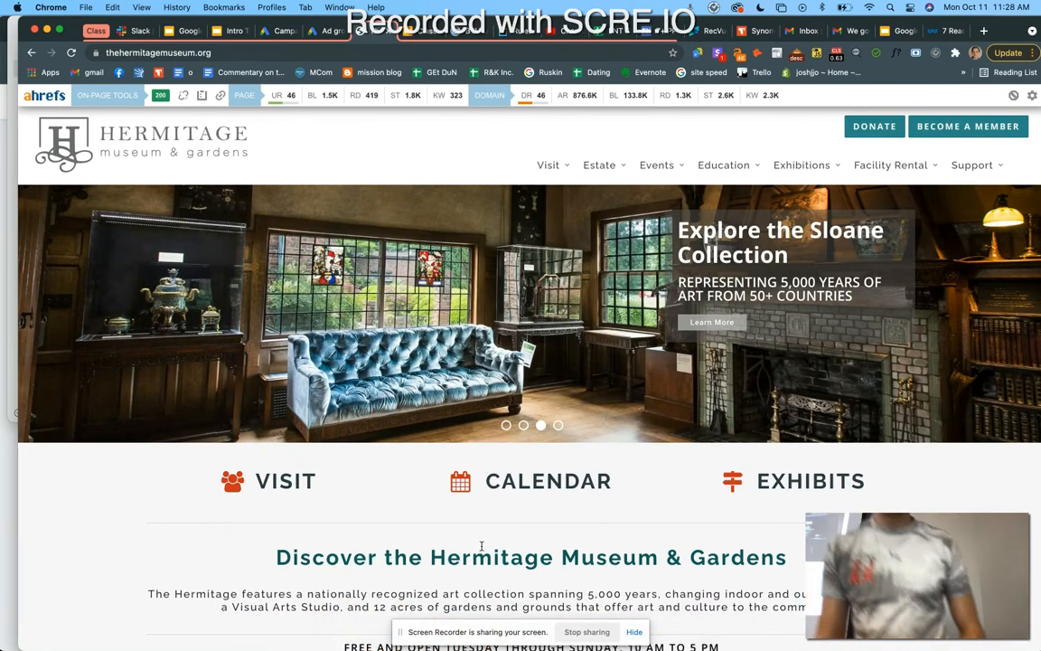
- Hide the screen-sharing notice and switch to Notes to show the Marketing Class note
{"action": "left_click", "coordinate": [394, 635]}
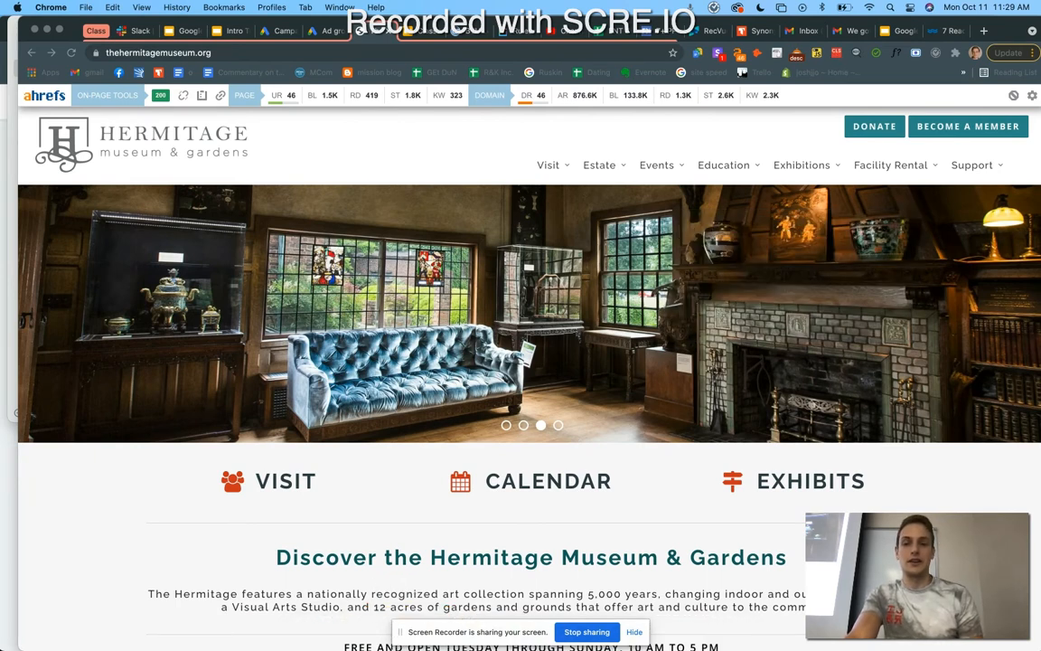
{"action": "mouse_move", "coordinate": [391, 638]}
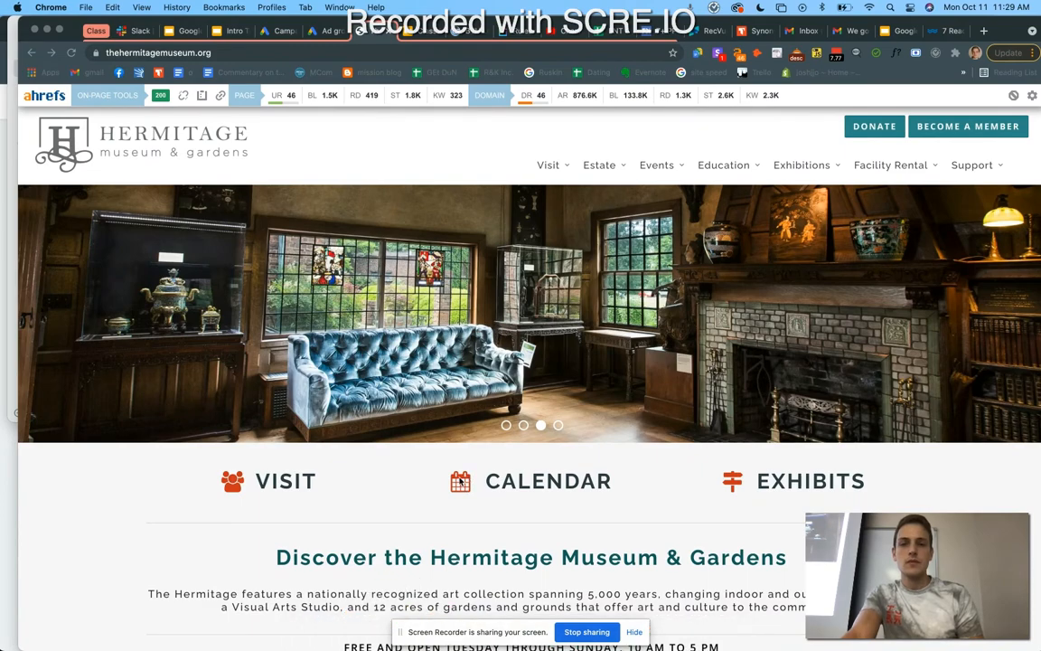
{"action": "key", "text": "ctrl+Up"}
{"action": "left_click", "coordinate": [425, 504]}
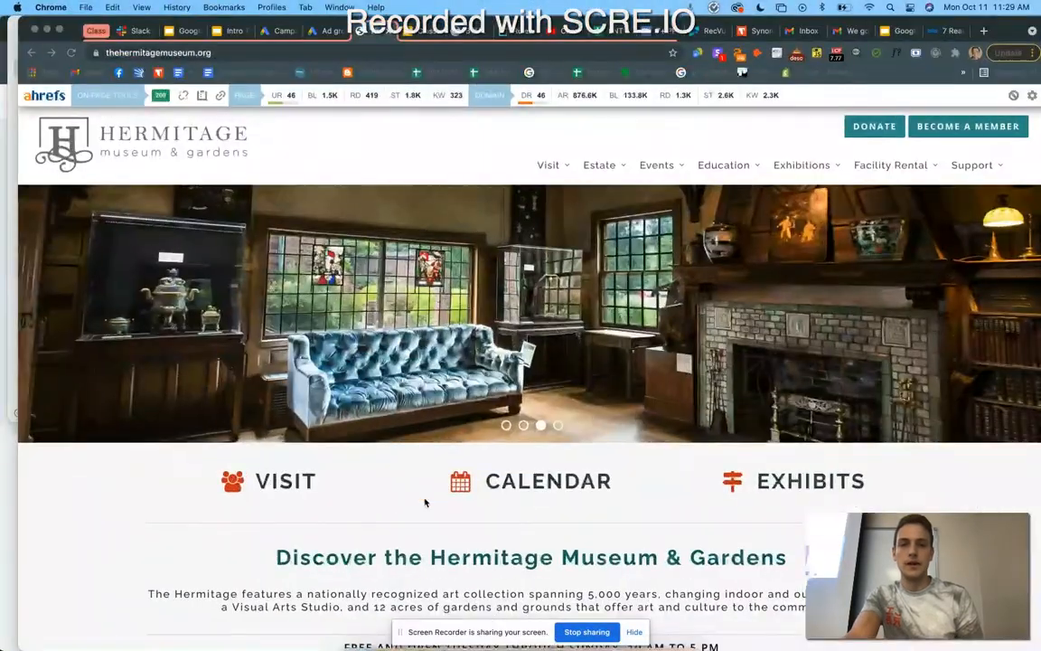
{"action": "mouse_move", "coordinate": [394, 637]}
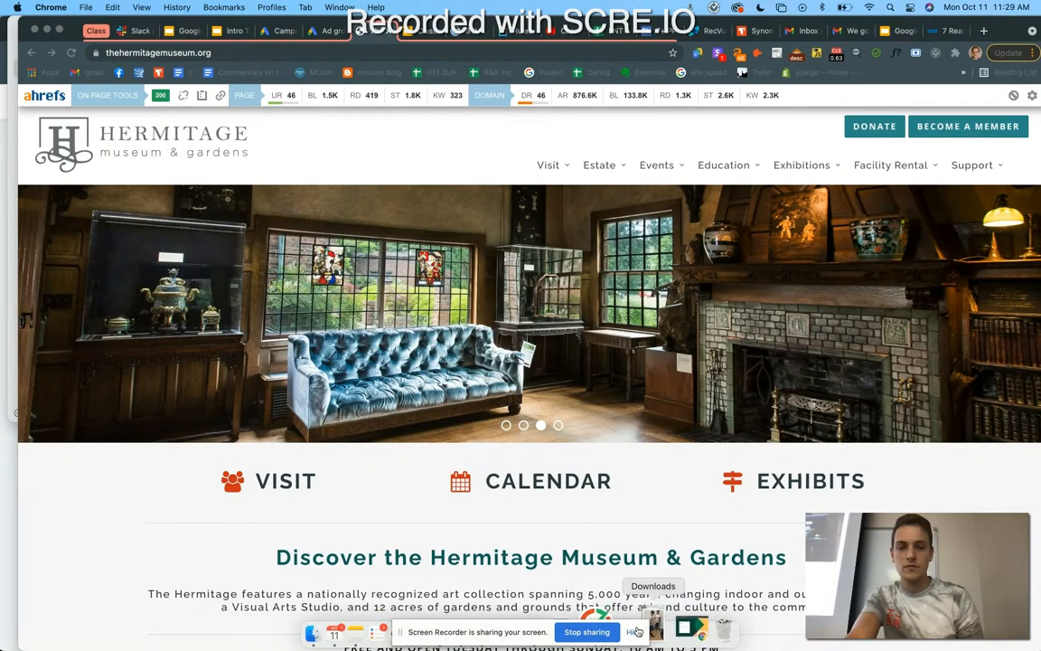
{"action": "left_click", "coordinate": [634, 632]}
{"action": "left_click", "coordinate": [385, 627]}
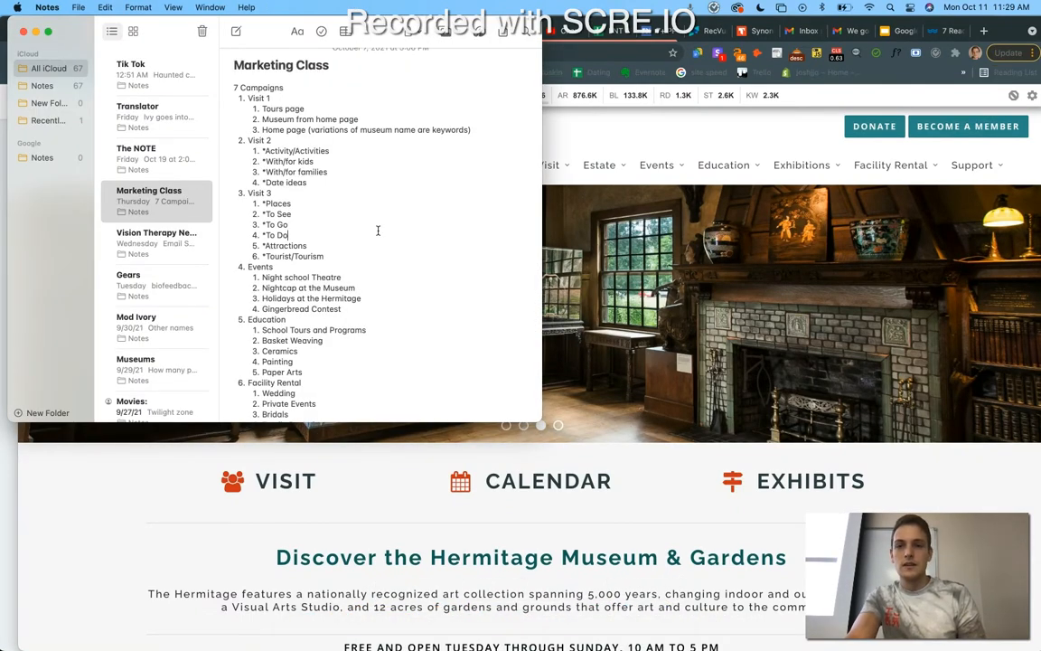
- Make the Notes window taller and review the 7 Campaigns outline from Visit 1 through Support
{"action": "scroll", "coordinate": [377, 231], "scroll_direction": "down", "scroll_amount": 3}
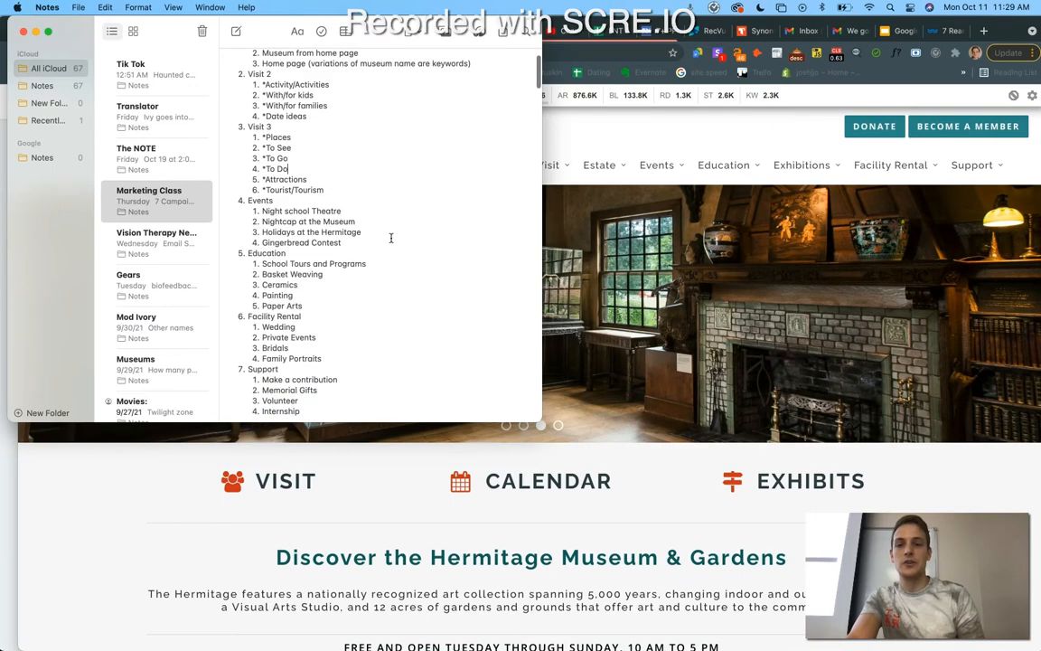
{"action": "left_click_drag", "start_coordinate": [297, 422], "coordinate": [297, 457]}
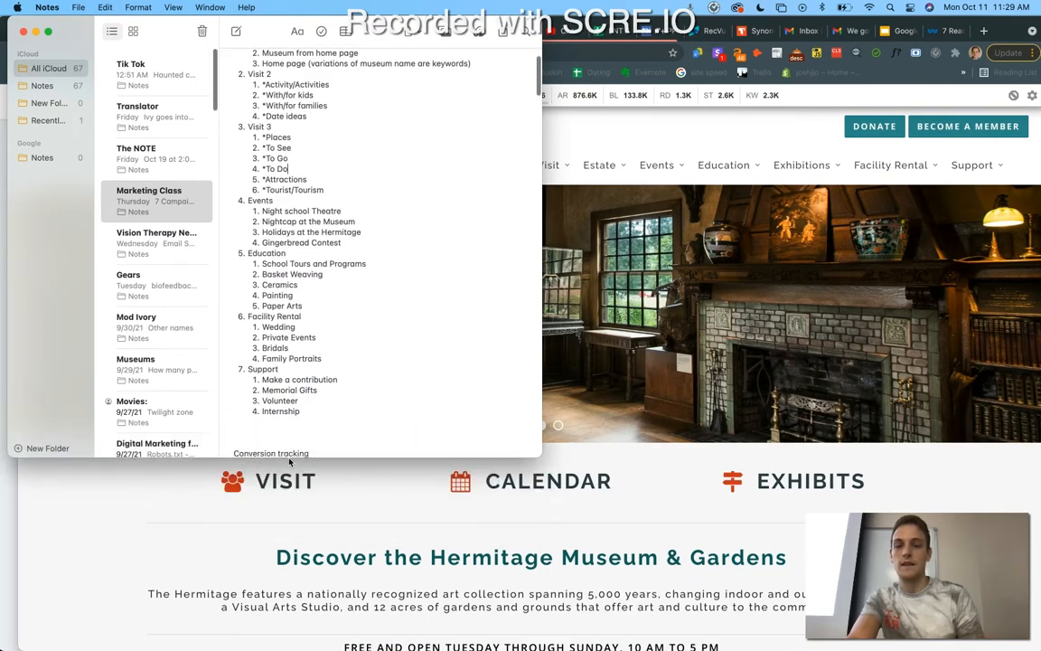
{"action": "scroll", "coordinate": [289, 425], "scroll_direction": "up", "scroll_amount": 2}
{"action": "scroll", "coordinate": [290, 425], "scroll_direction": "down", "scroll_amount": 1}
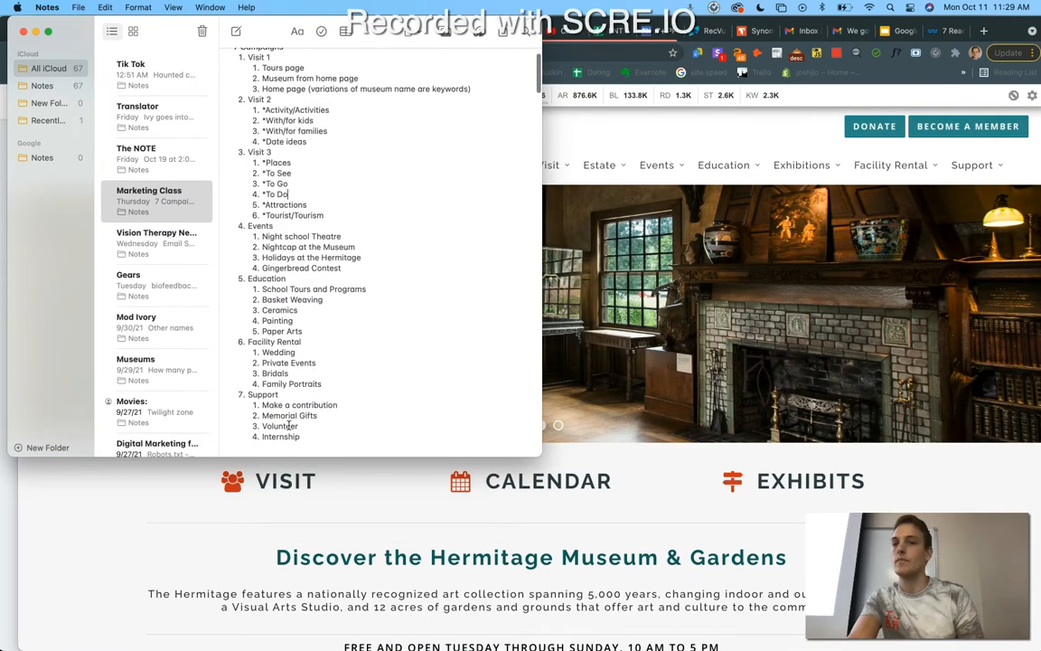
{"action": "scroll", "coordinate": [289, 425], "scroll_direction": "up", "scroll_amount": 1}
{"action": "scroll", "coordinate": [289, 425], "scroll_direction": "down", "scroll_amount": 1}
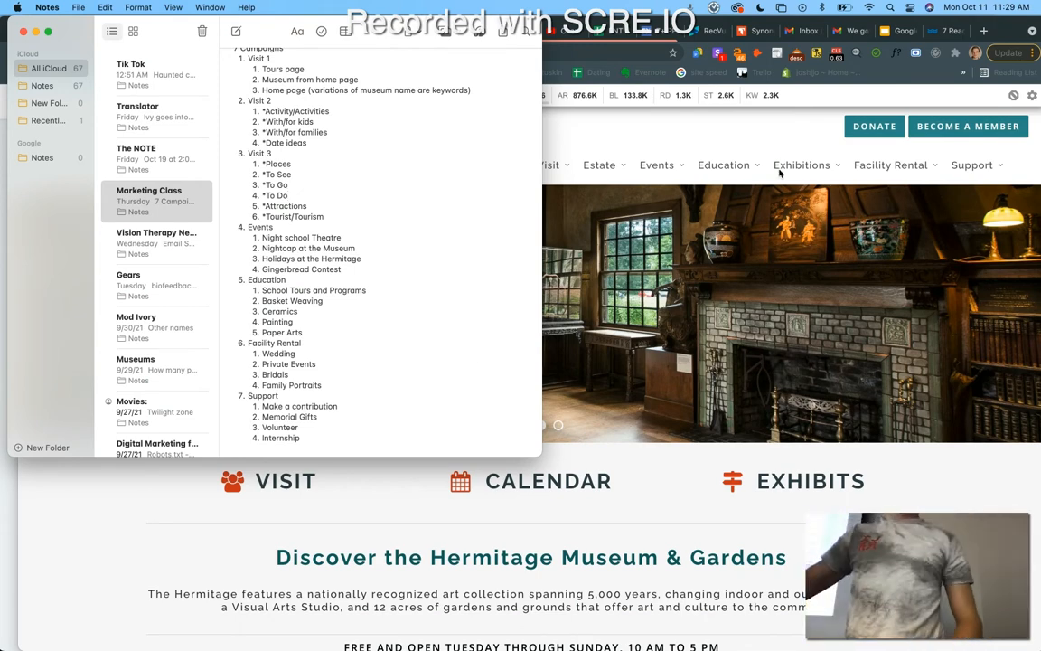
- Return to the museum website and examine the pages listed under Exhibitions in the site navigation
{"action": "left_click", "coordinate": [872, 201]}
{"action": "mouse_move", "coordinate": [602, 170]}
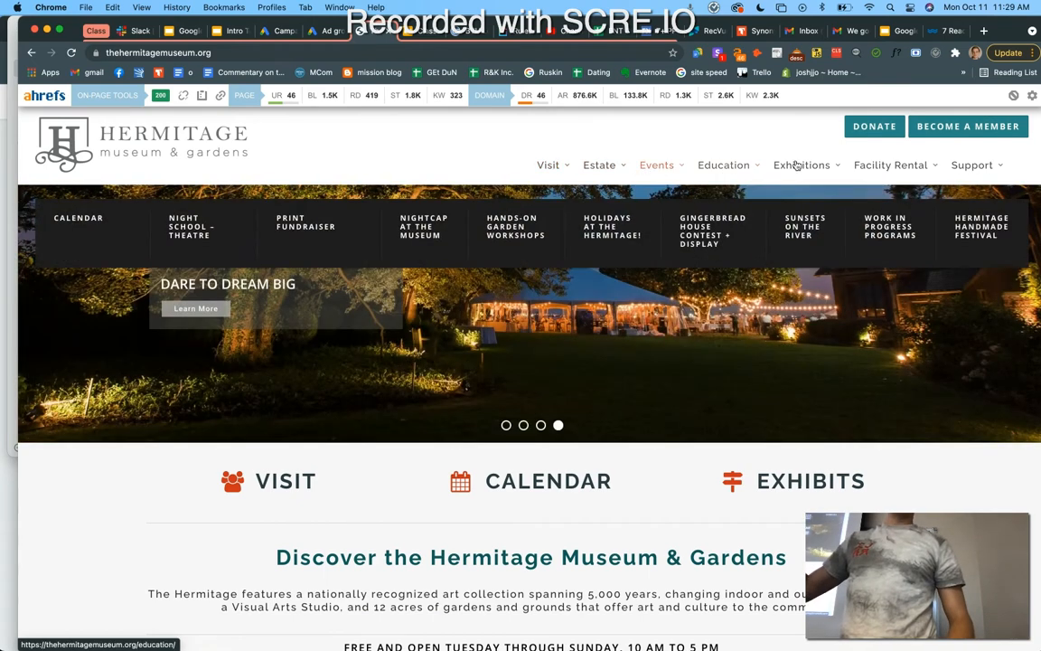
{"action": "mouse_move", "coordinate": [801, 166]}
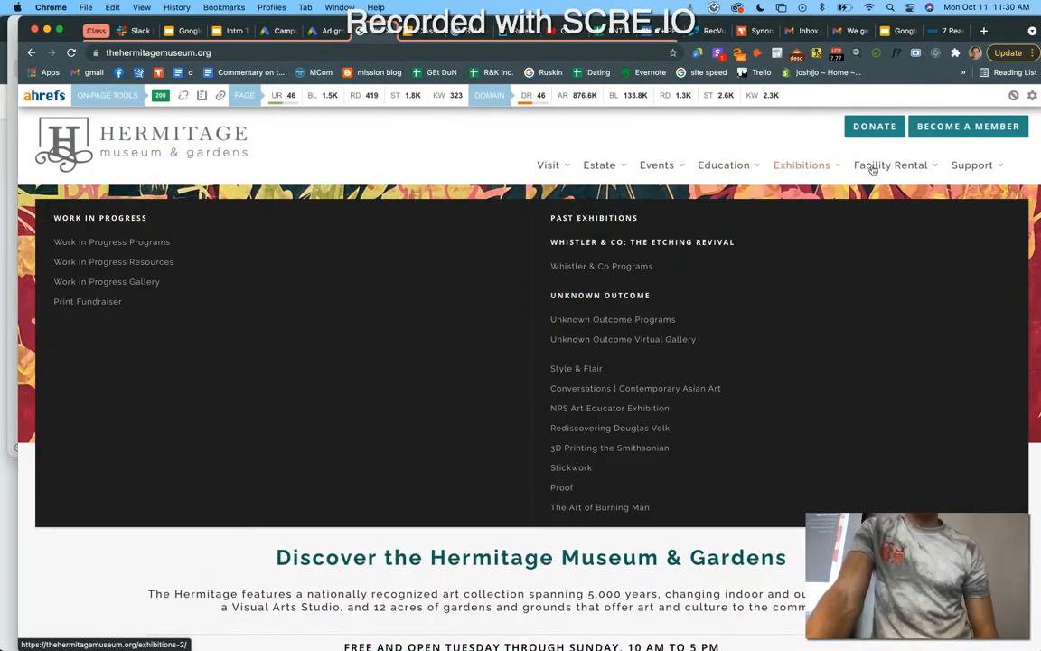
{"action": "mouse_move", "coordinate": [871, 167]}
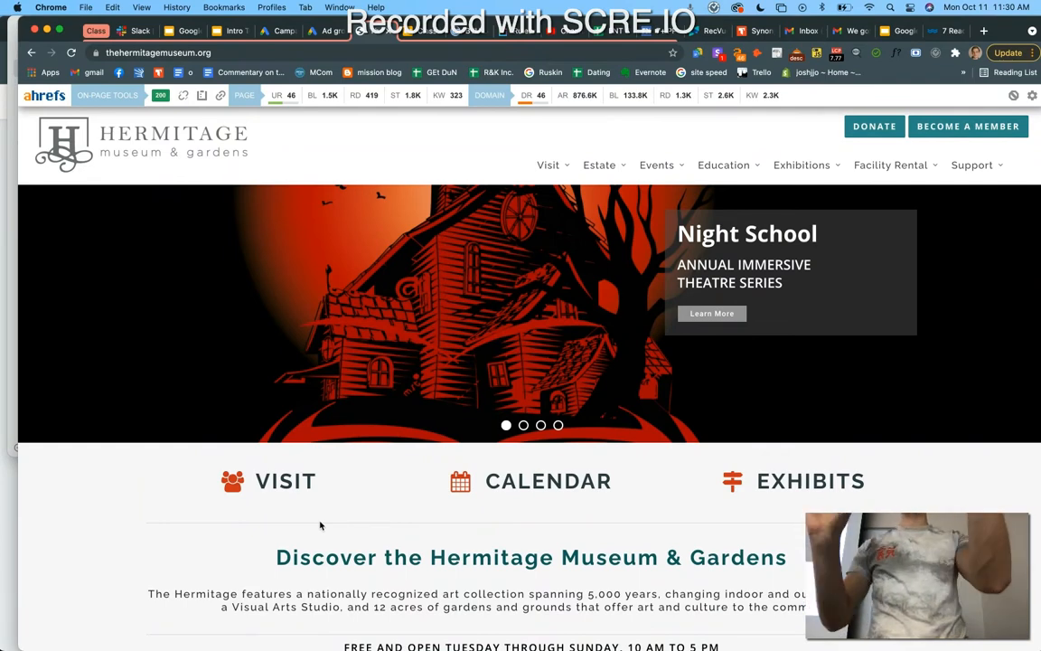
- Switch back to Notes and copy the campaign outline from 7 Campaigns through Internship
{"action": "mouse_move", "coordinate": [349, 644]}
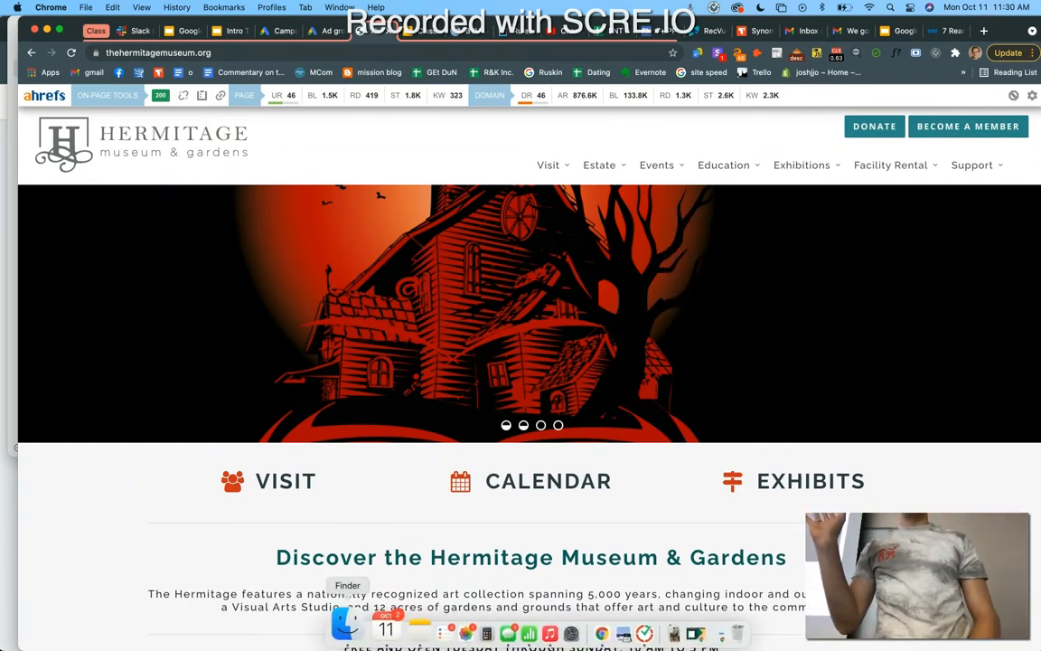
{"action": "left_click", "coordinate": [381, 632]}
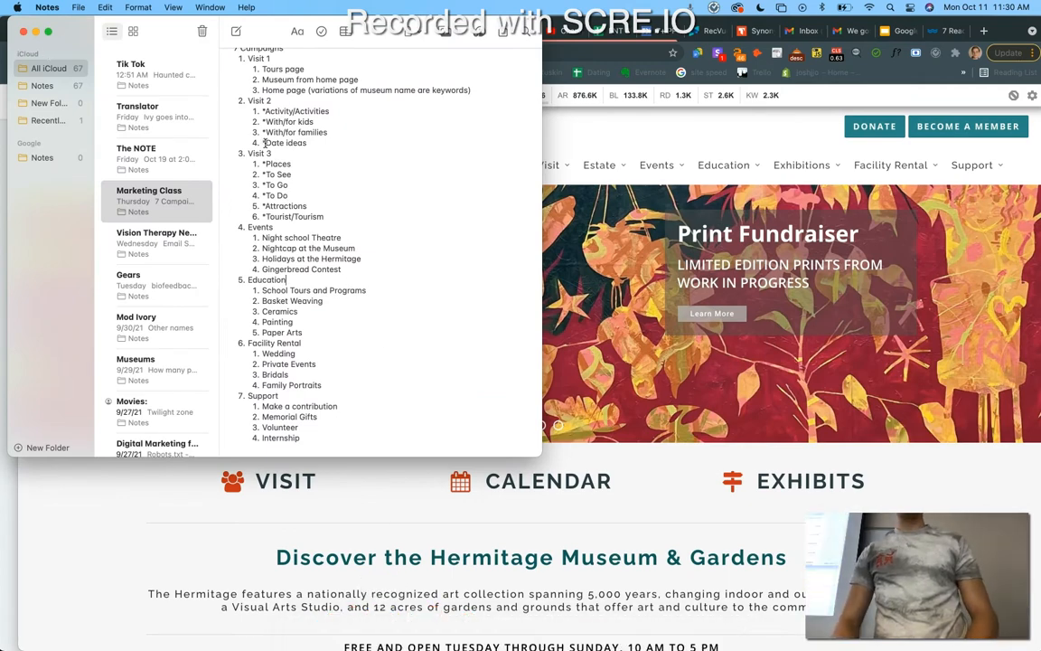
{"action": "left_click_drag", "start_coordinate": [300, 438], "coordinate": [223, 89]}
{"action": "key", "text": "super+c"}
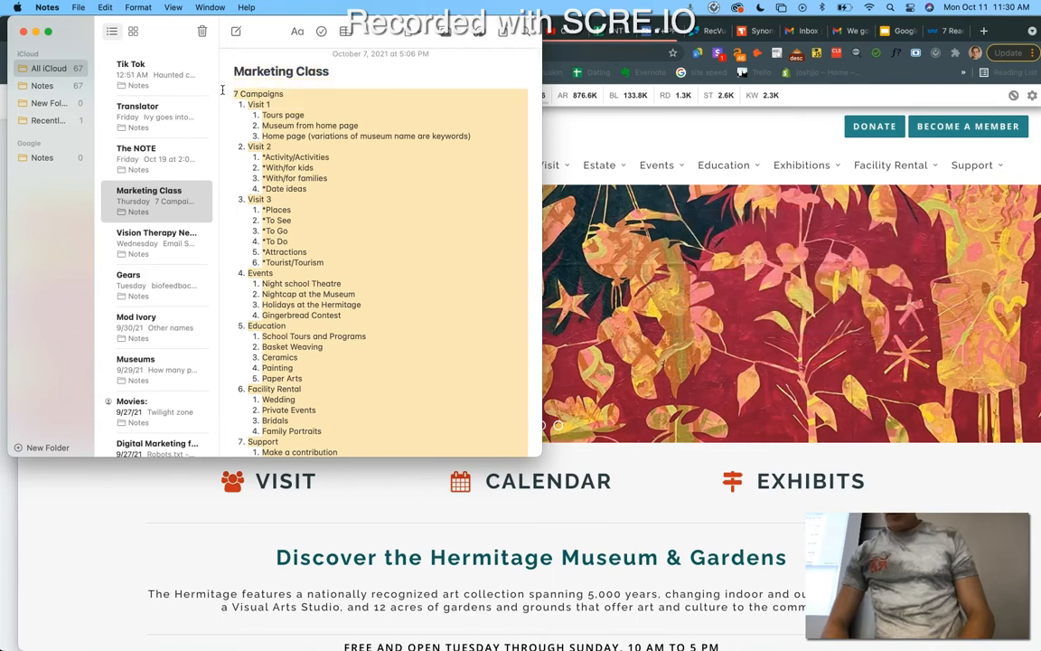
- Try the Heading style on the selected campaign outline, undo it and clear the selection
{"action": "left_click", "coordinate": [299, 33]}
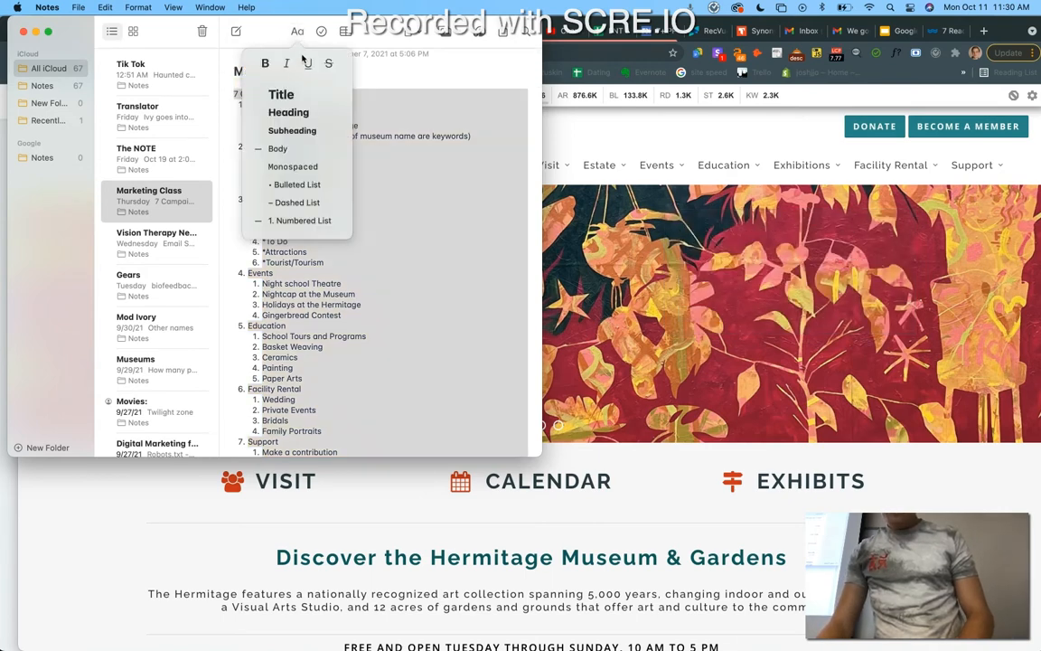
{"action": "left_click", "coordinate": [294, 113]}
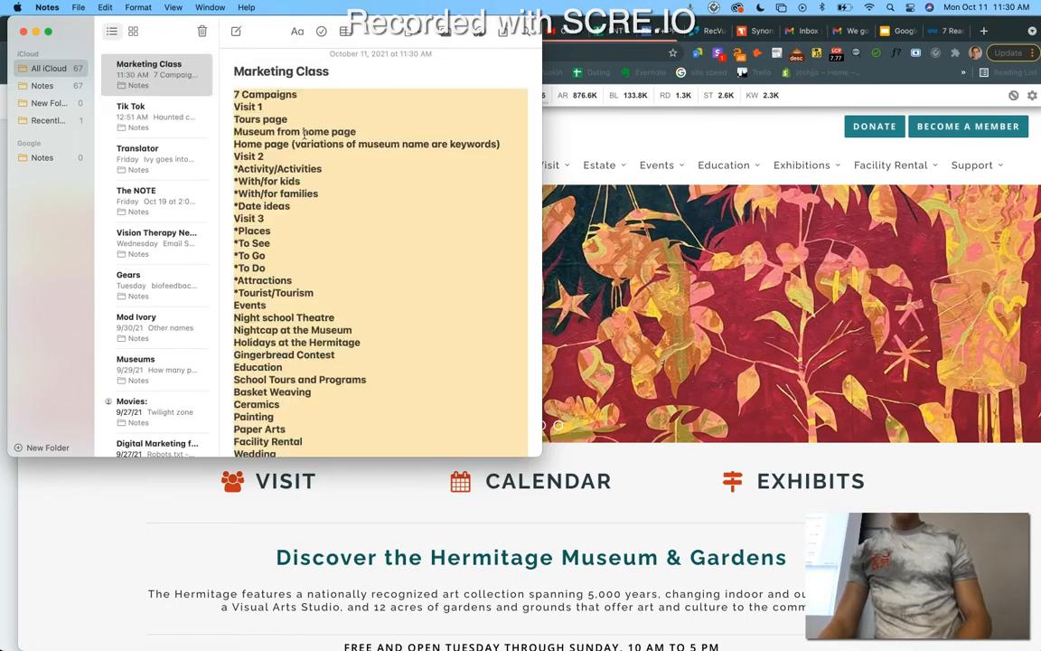
{"action": "key", "text": "super+z"}
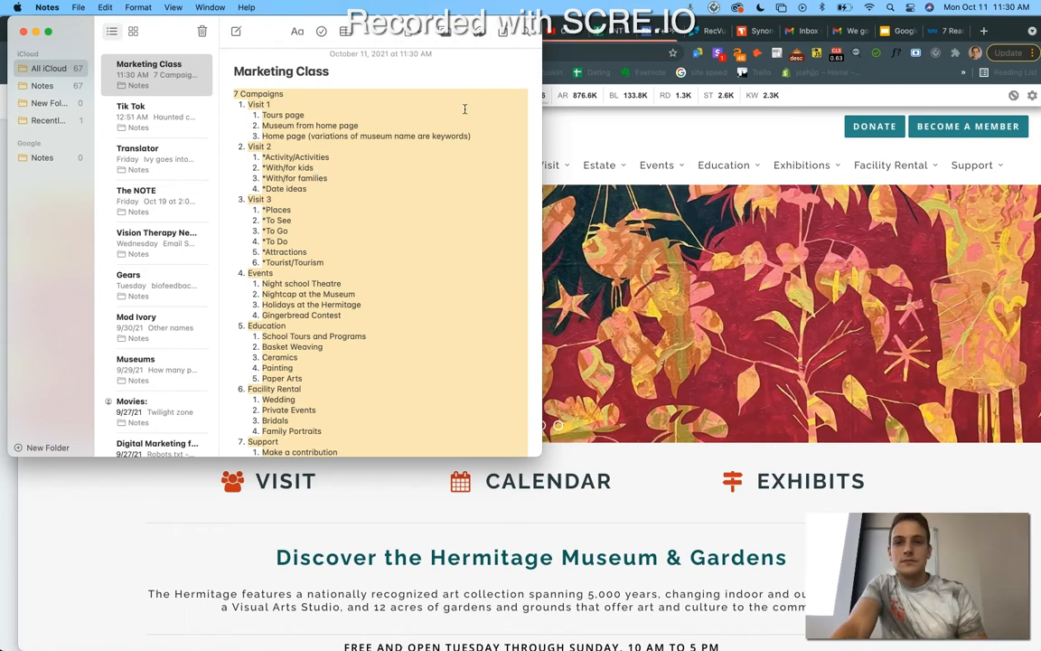
{"action": "left_click", "coordinate": [389, 110]}
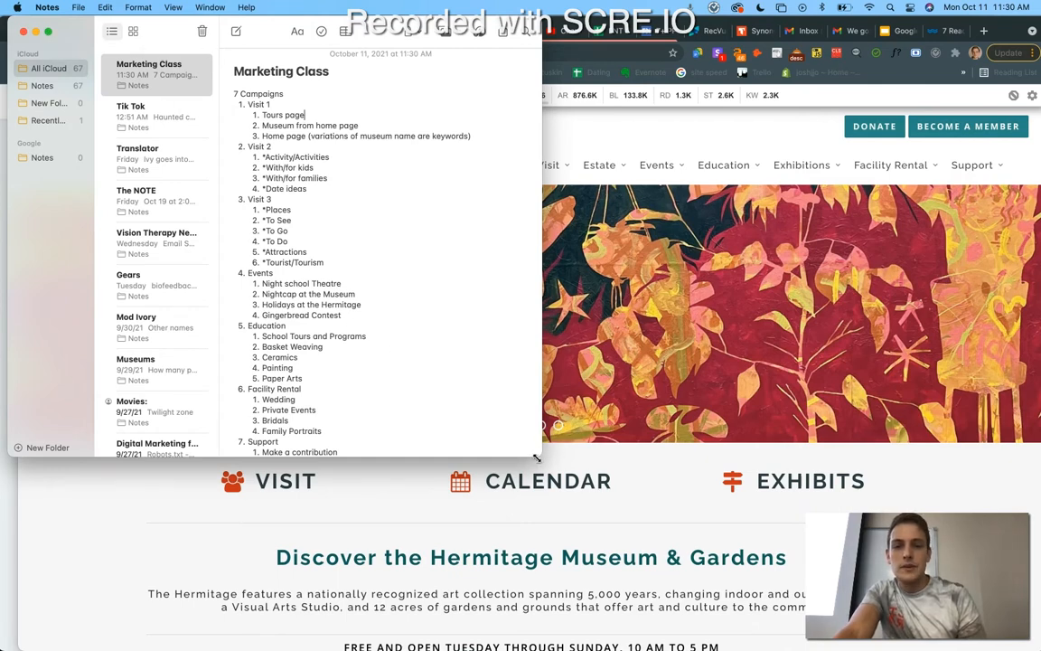
- Enlarge the Notes window to fit the full campaign outline and select everything from 7 Campaigns through Internship
{"action": "left_click_drag", "start_coordinate": [536, 459], "coordinate": [824, 601]}
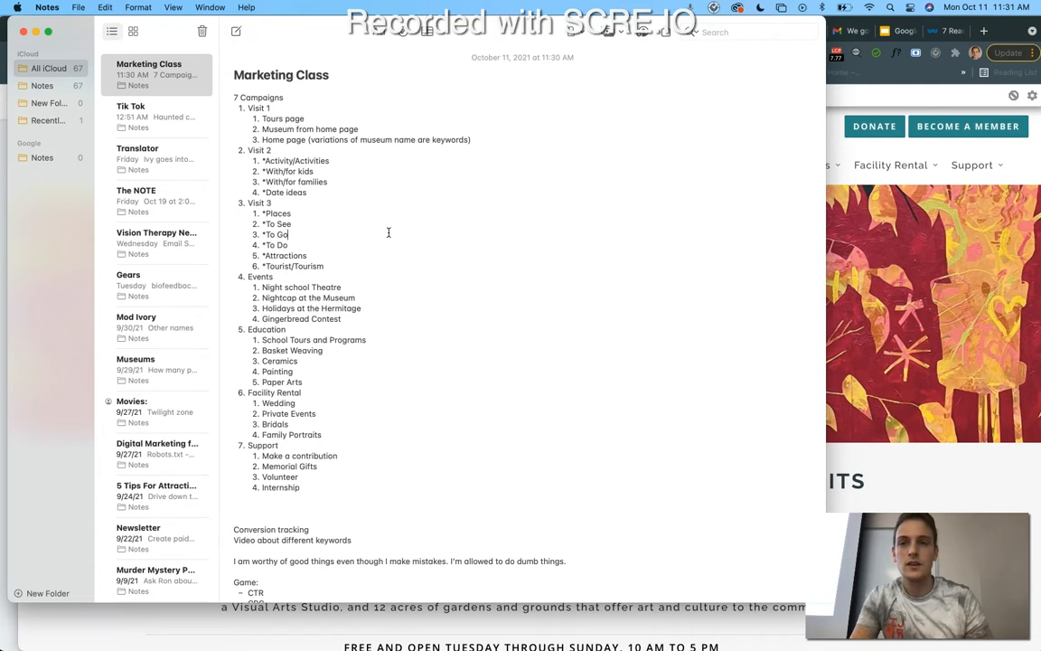
{"action": "left_click_drag", "start_coordinate": [312, 488], "coordinate": [191, 94]}
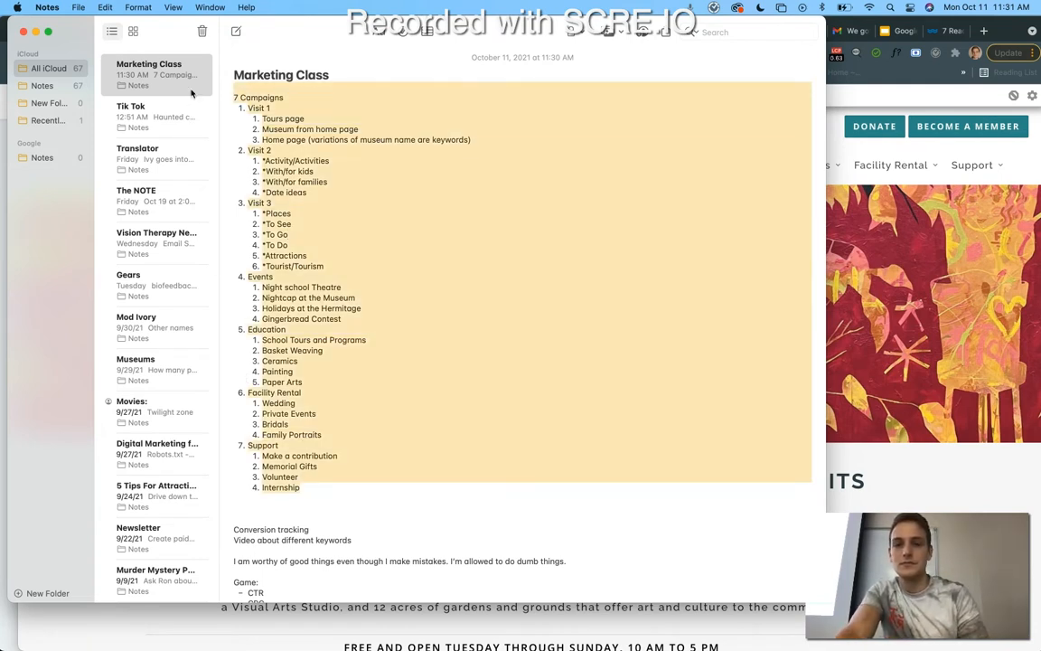
- Switch to Chrome and create a blank Google Docs document in a new tab
{"action": "left_click", "coordinate": [995, 30]}
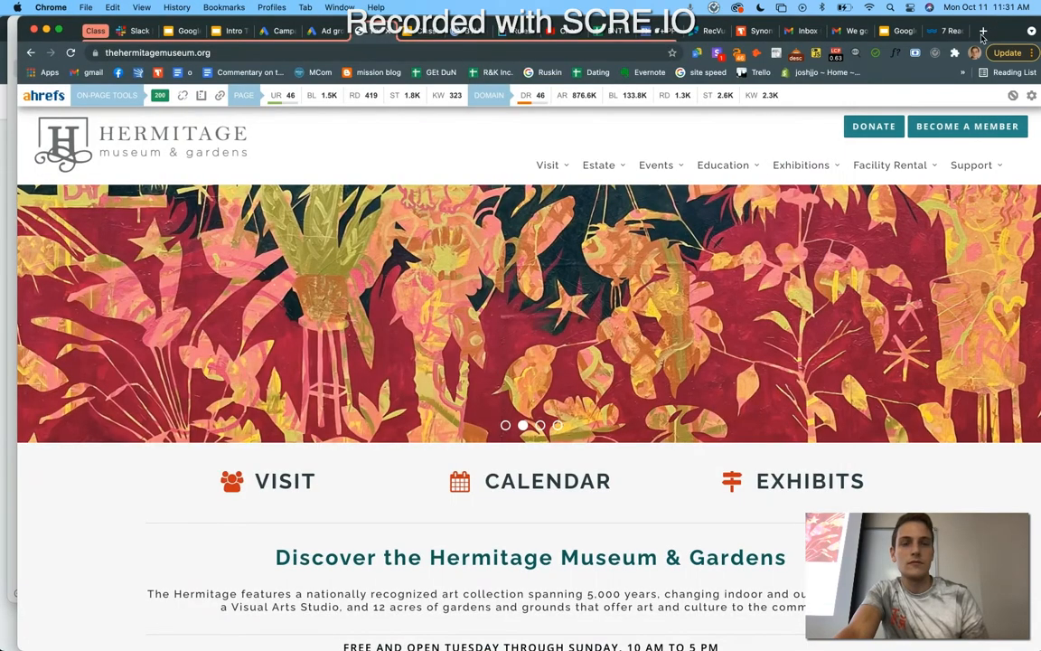
{"action": "left_click", "coordinate": [983, 31]}
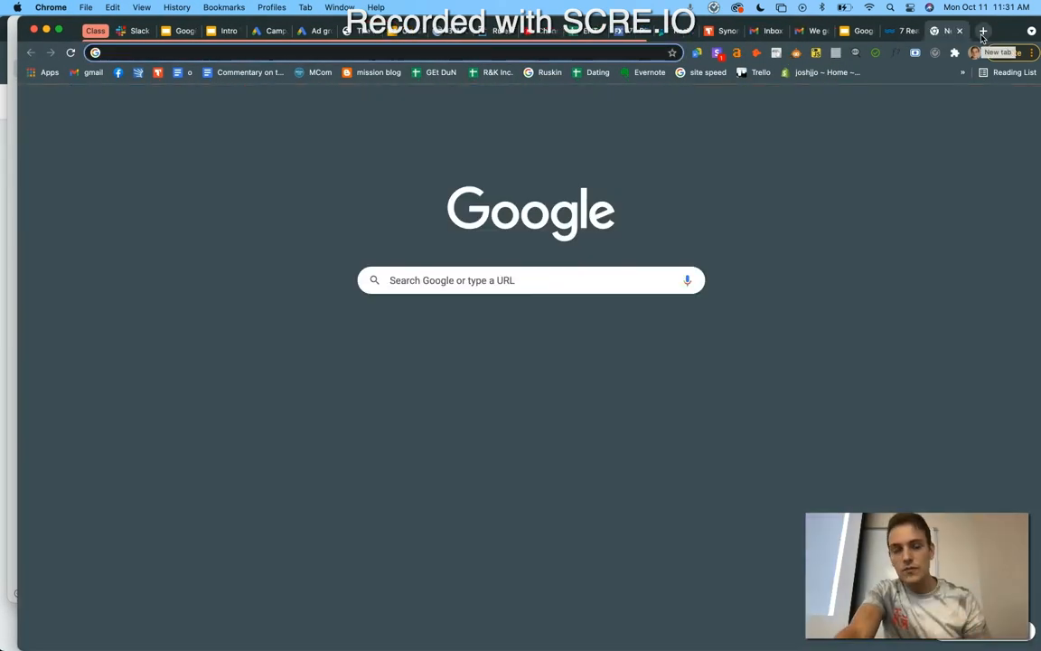
{"action": "left_click", "coordinate": [701, 57]}
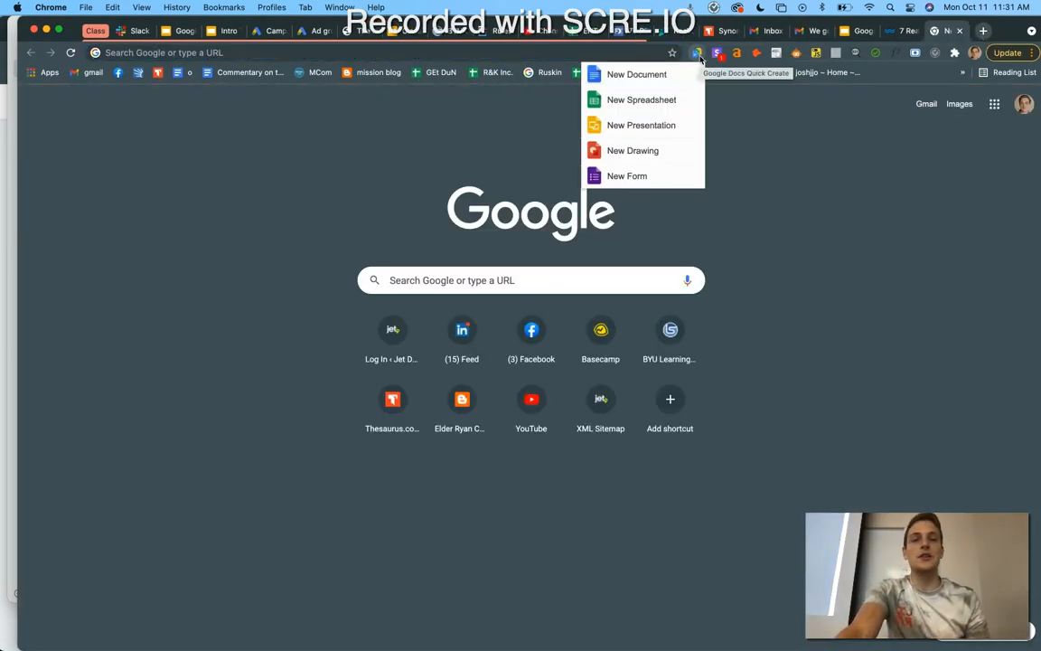
{"action": "left_click", "coordinate": [650, 75]}
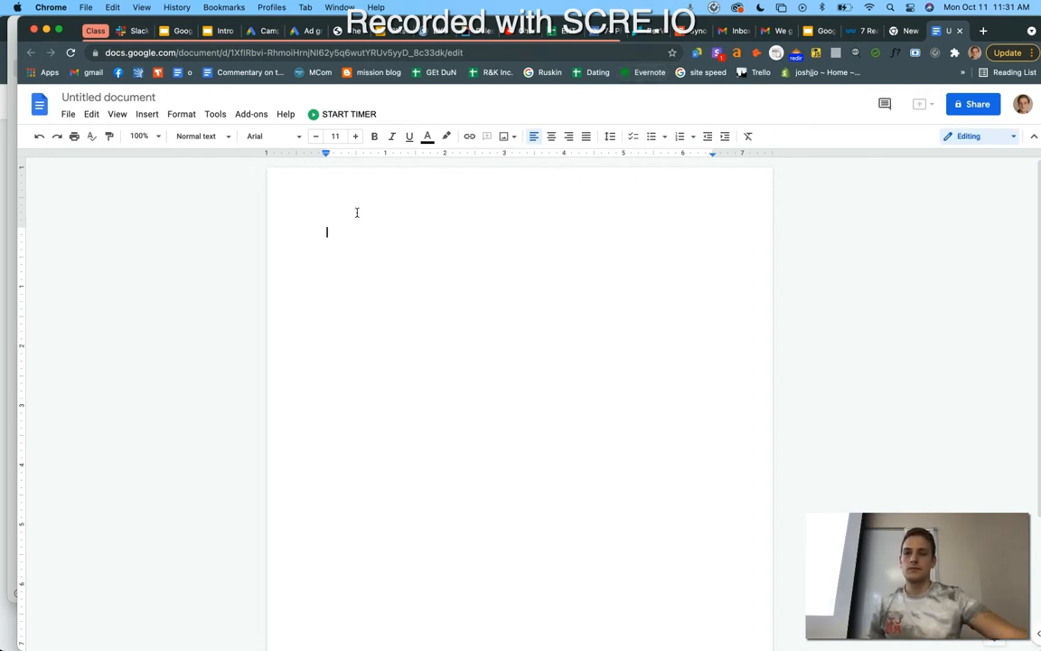
- Paste the copied campaign outline, from 7 Campaigns through Internship, into the blank document
{"action": "key", "text": "super+v"}
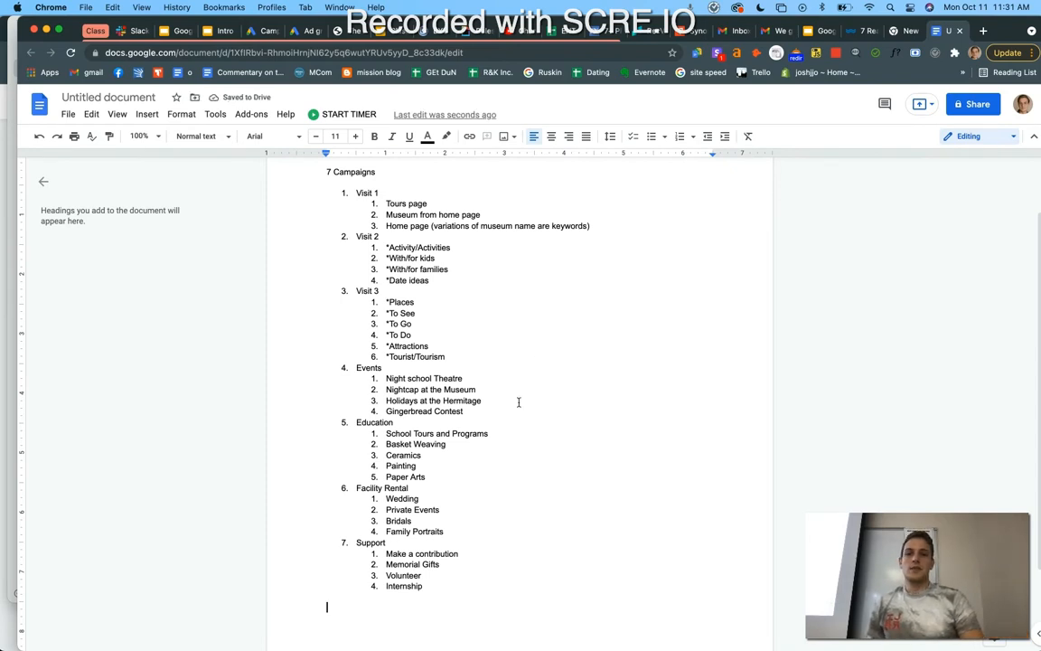
{"action": "scroll", "coordinate": [454, 314], "scroll_direction": "up", "scroll_amount": 2}
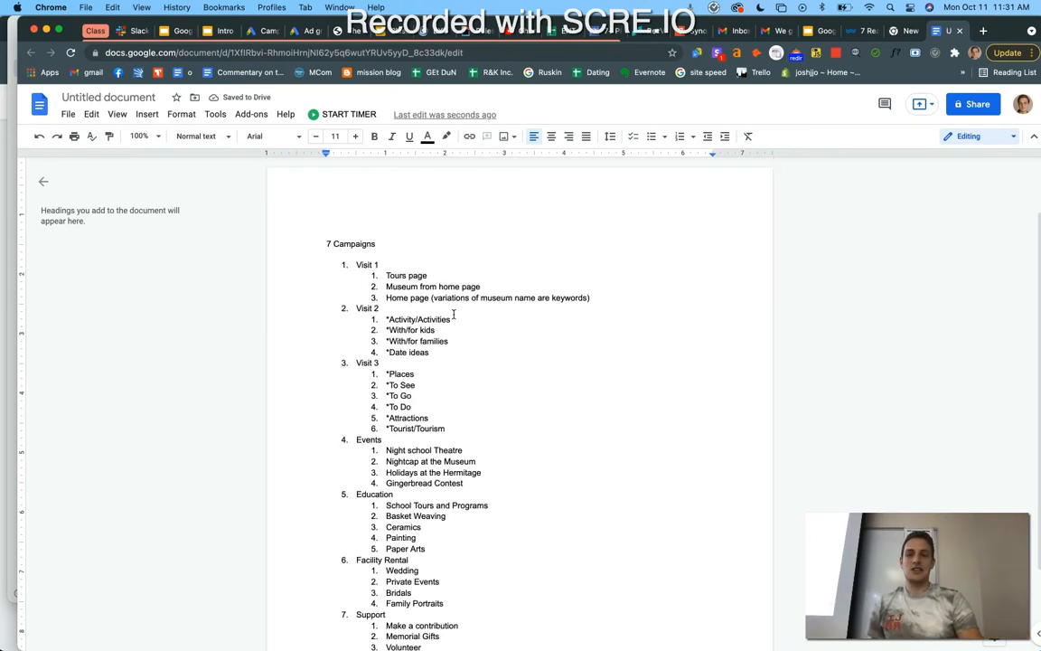
{"action": "scroll", "coordinate": [453, 314], "scroll_direction": "down", "scroll_amount": 2}
{"action": "scroll", "coordinate": [453, 314], "scroll_direction": "up", "scroll_amount": 1}
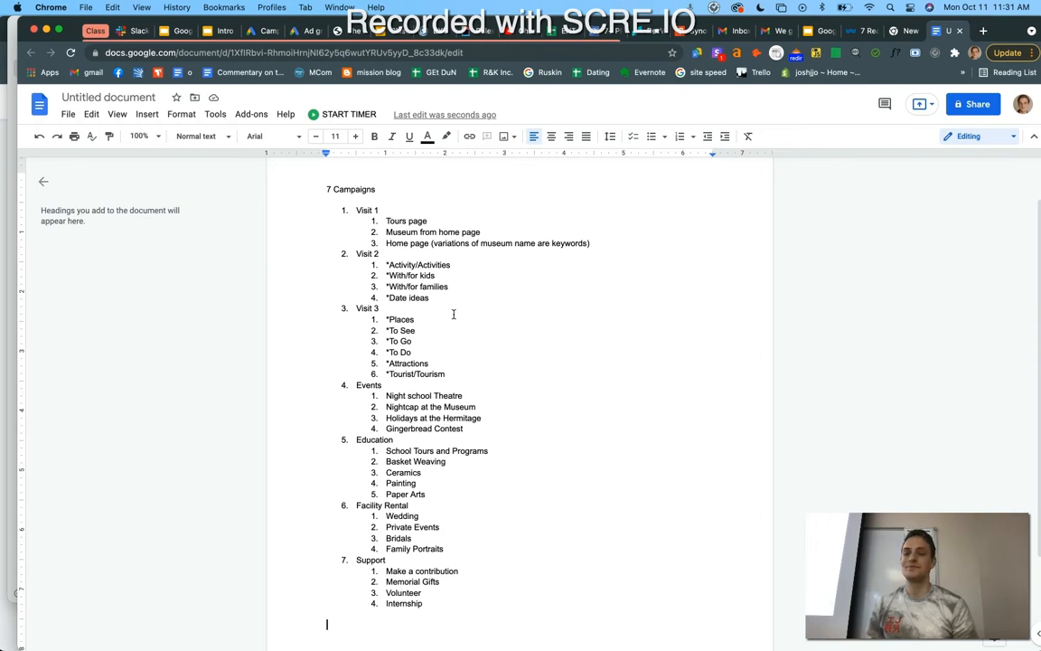
- Increase the font size of the whole campaign outline, including the 7 Campaigns title, to 14
{"action": "left_click_drag", "start_coordinate": [437, 614], "coordinate": [354, 231]}
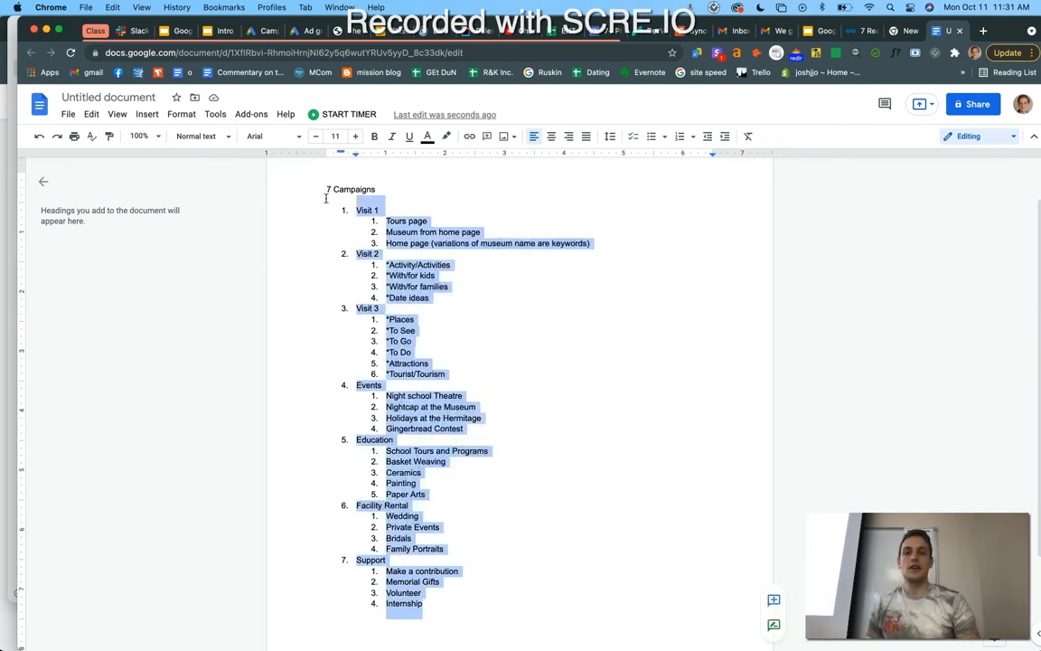
{"action": "left_click_drag", "start_coordinate": [317, 189], "coordinate": [318, 188]}
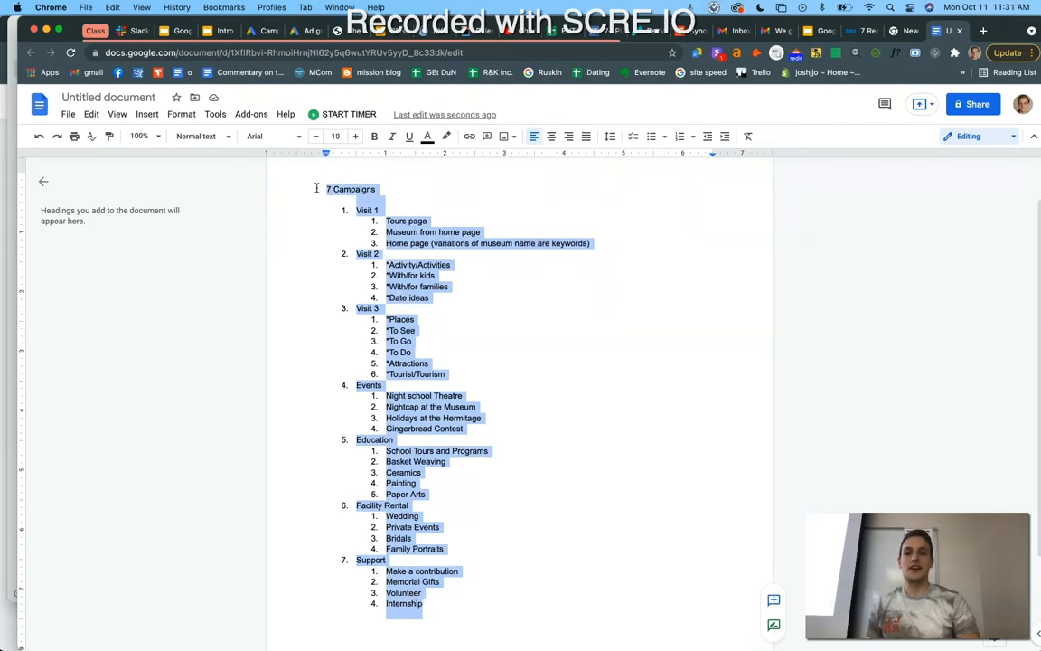
{"action": "left_click", "coordinate": [358, 137]}
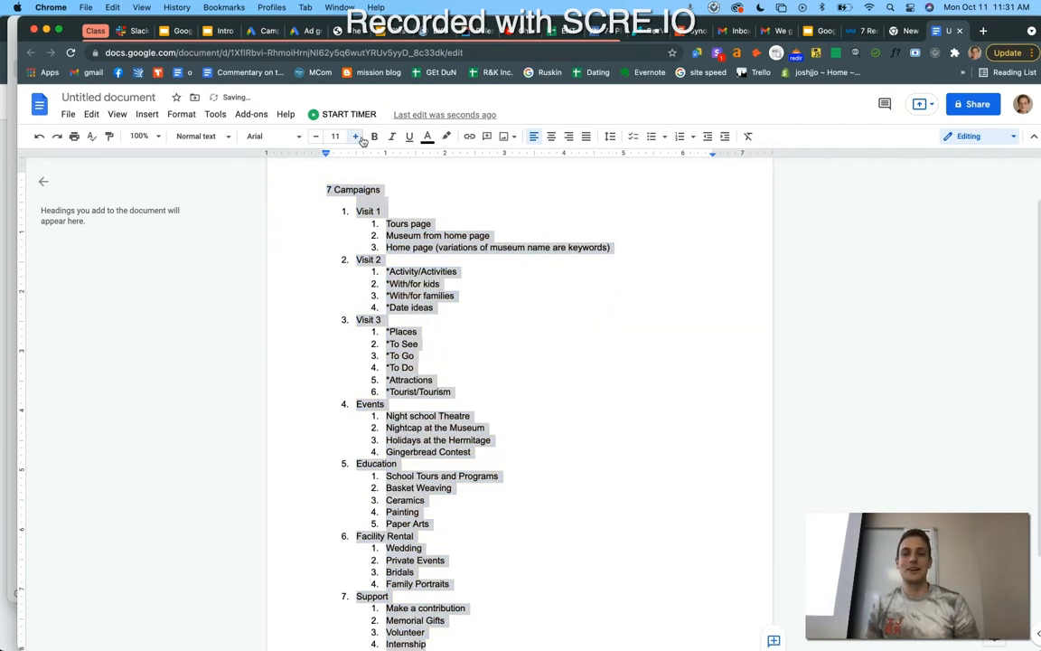
{"action": "left_click", "coordinate": [358, 136]}
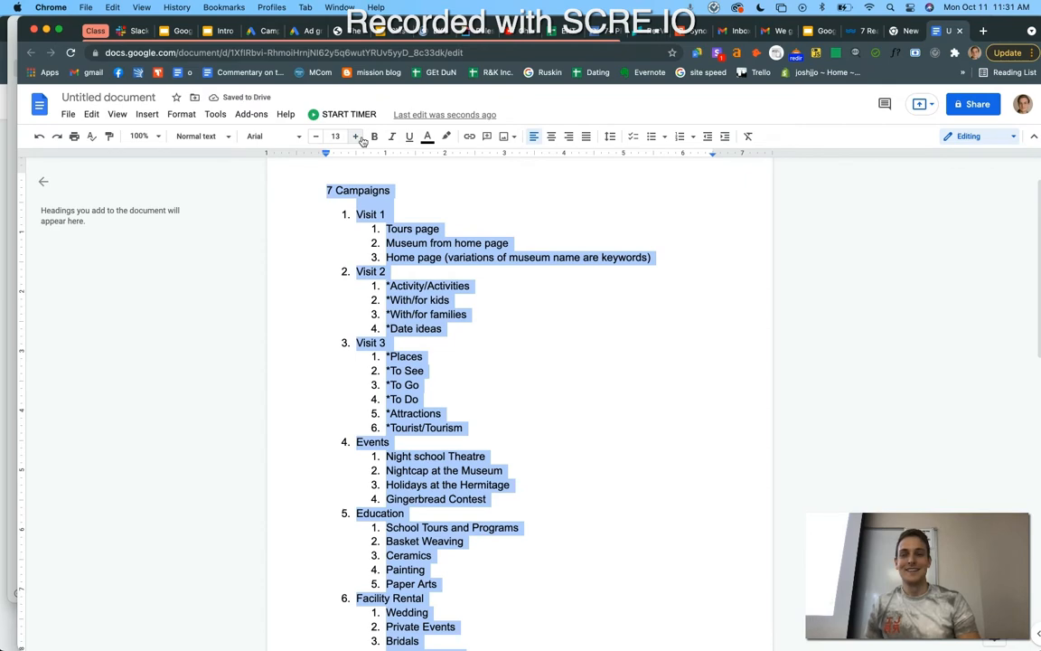
{"action": "left_click", "coordinate": [360, 138]}
{"action": "left_click", "coordinate": [483, 206]}
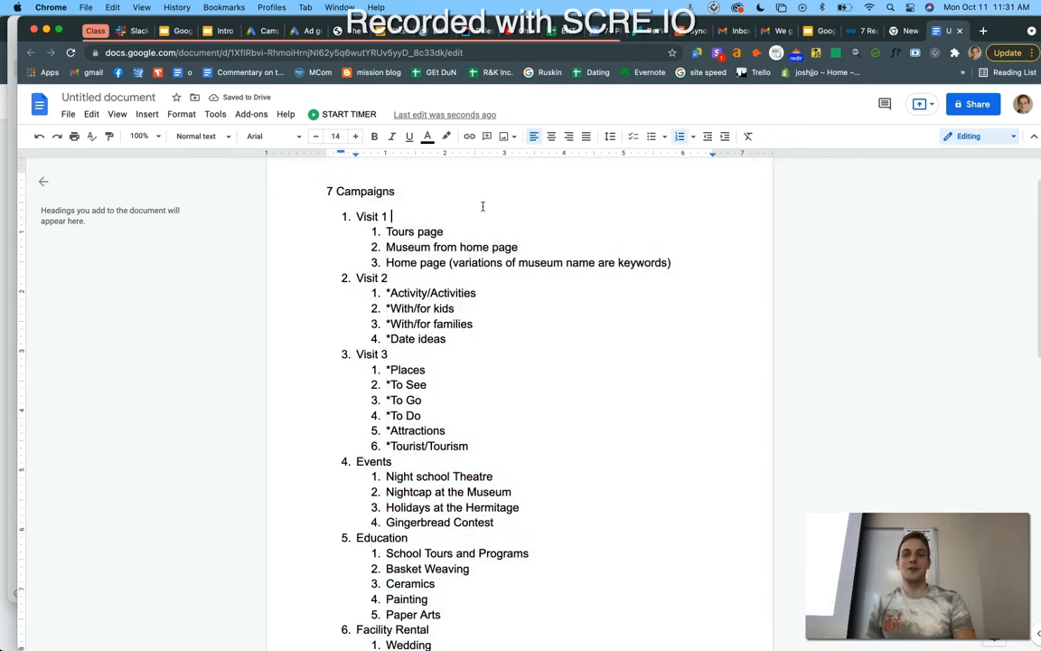
- Review the campaign outline from Visit 1 down to Support, checking the ad groups listed under each campaign
{"action": "scroll", "coordinate": [483, 206], "scroll_direction": "down", "scroll_amount": 1}
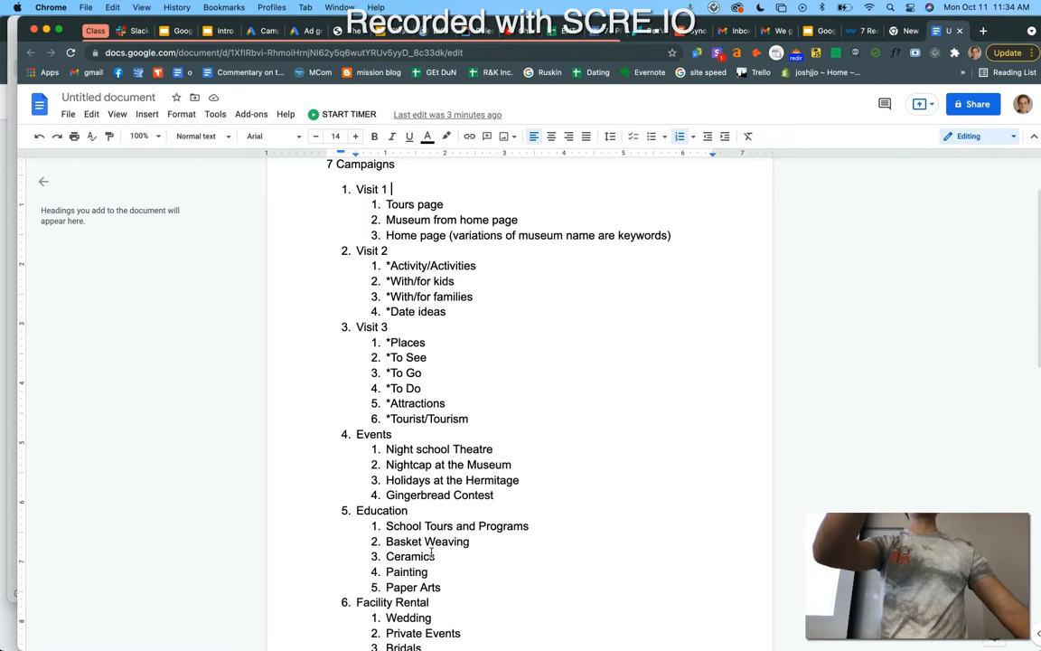
{"action": "scroll", "coordinate": [432, 555], "scroll_direction": "down", "scroll_amount": 3}
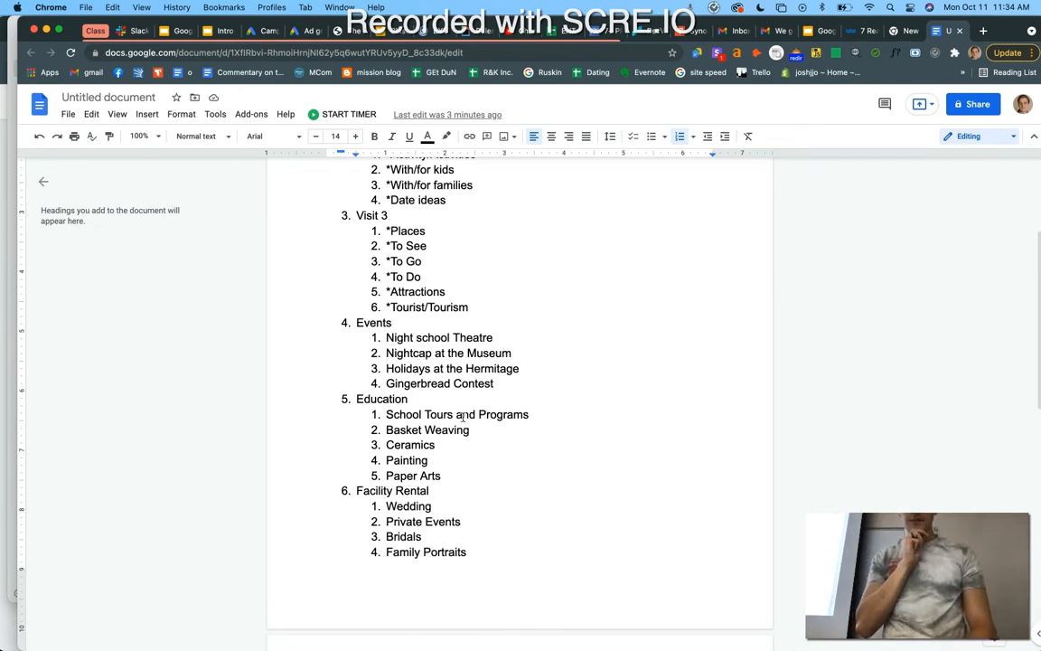
{"action": "scroll", "coordinate": [463, 417], "scroll_direction": "up", "scroll_amount": 2}
{"action": "scroll", "coordinate": [463, 417], "scroll_direction": "down", "scroll_amount": 12}
{"action": "scroll", "coordinate": [462, 417], "scroll_direction": "down", "scroll_amount": 1}
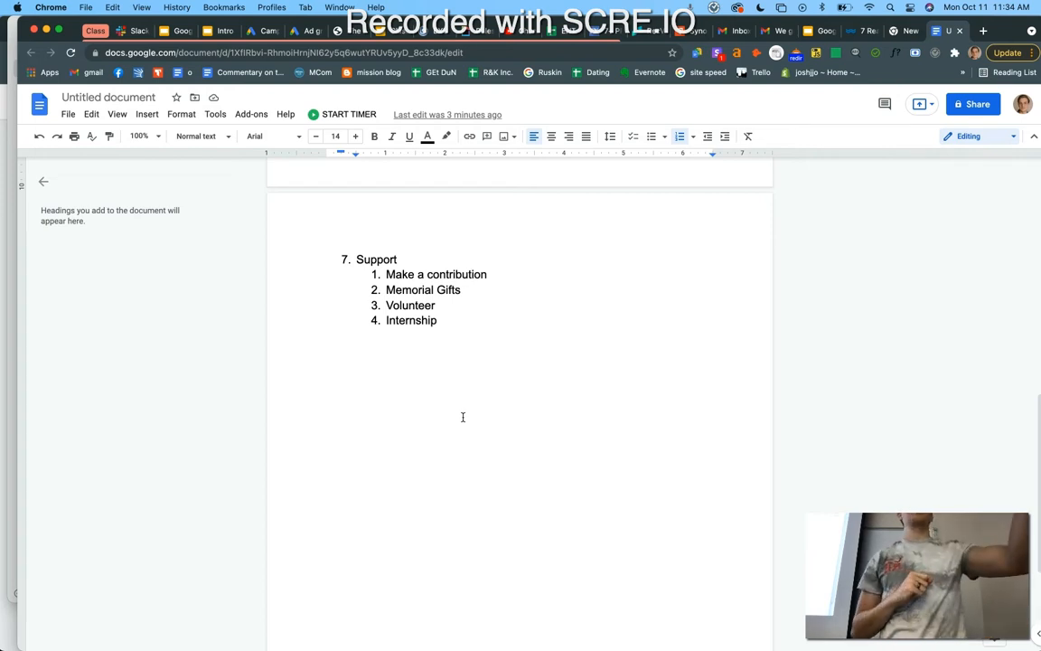
{"action": "scroll", "coordinate": [463, 417], "scroll_direction": "up", "scroll_amount": 3}
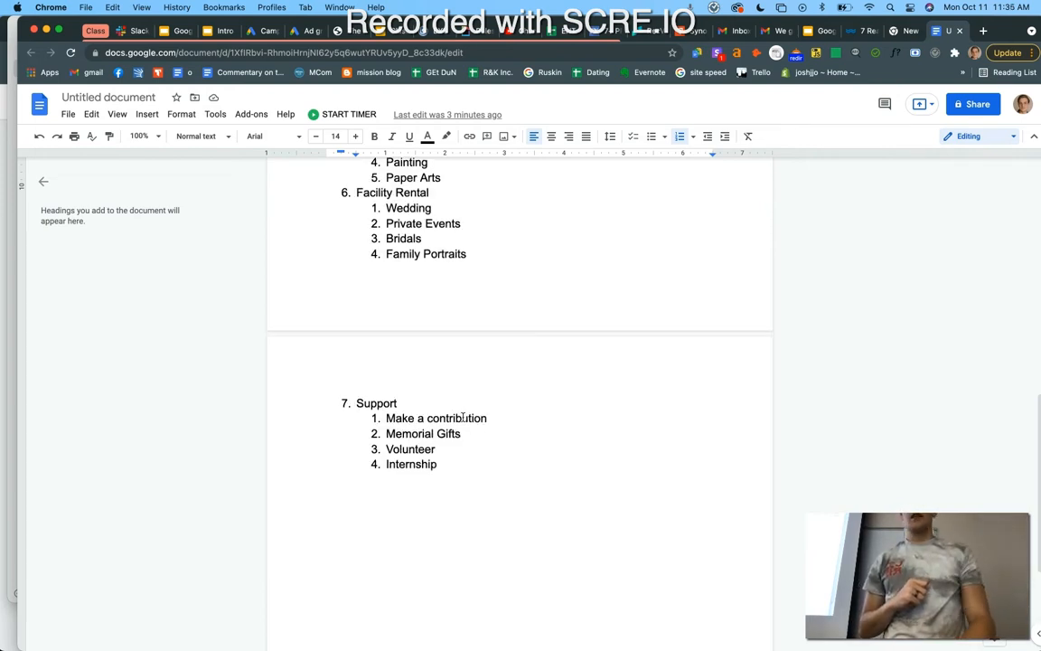
{"action": "scroll", "coordinate": [463, 416], "scroll_direction": "up", "scroll_amount": 5}
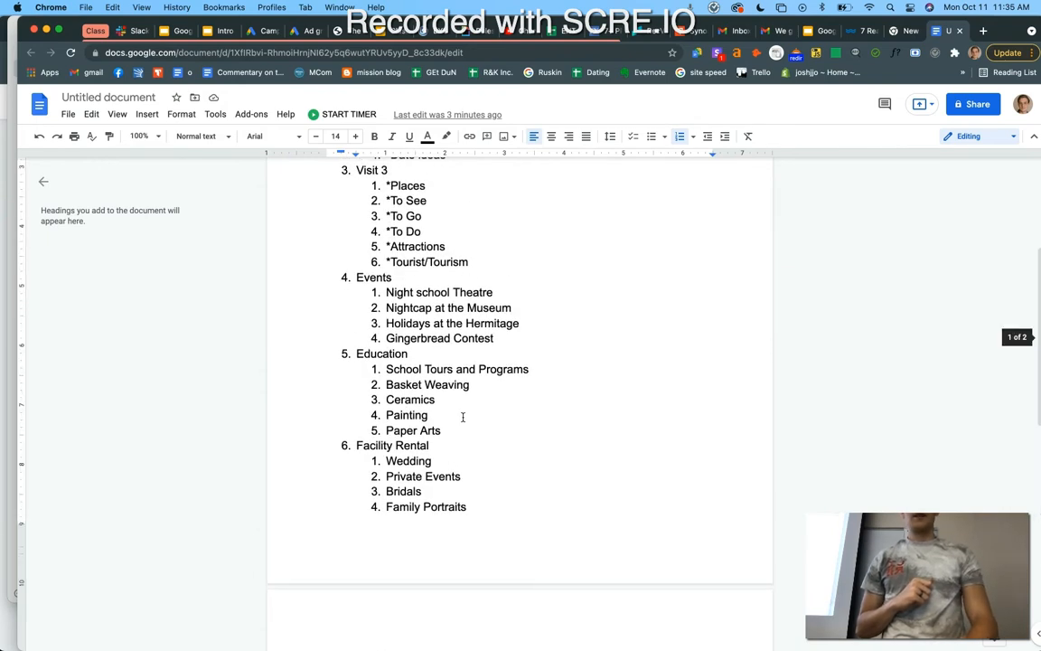
{"action": "scroll", "coordinate": [463, 416], "scroll_direction": "up", "scroll_amount": 2}
{"action": "scroll", "coordinate": [462, 417], "scroll_direction": "up", "scroll_amount": 1}
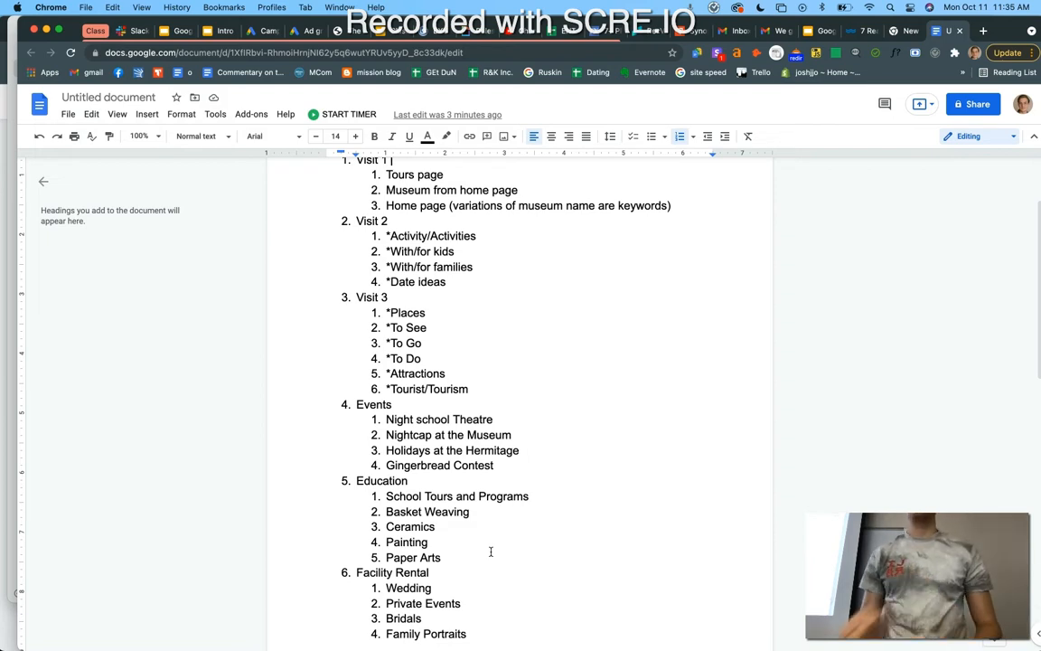
- Switch to Google Ads and open the Hermitage account's Campaigns page
{"action": "left_click", "coordinate": [305, 33]}
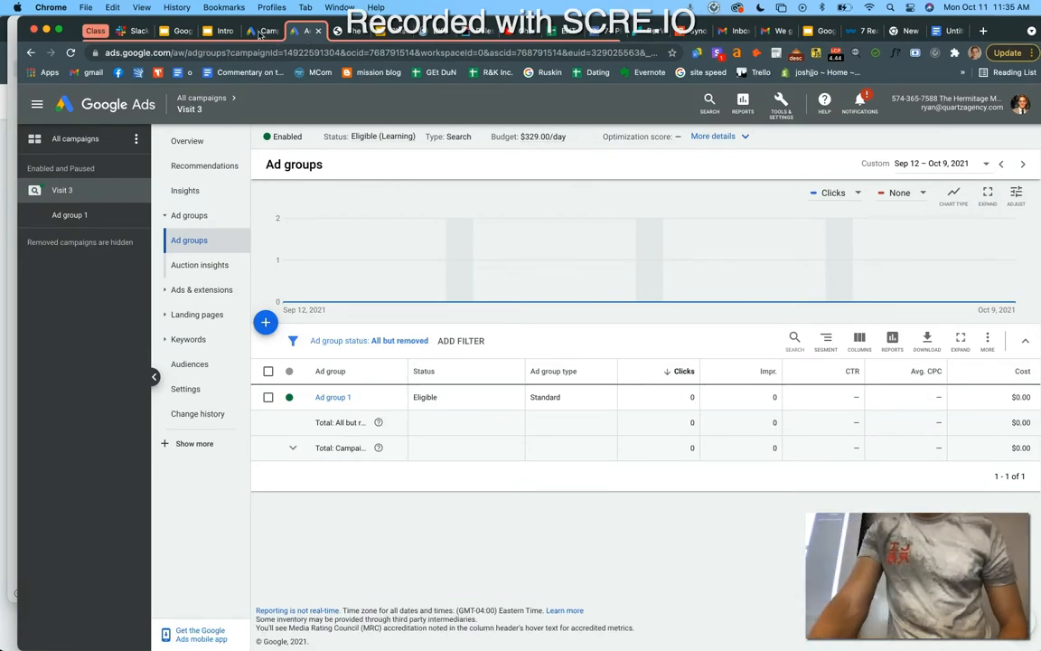
{"action": "left_click", "coordinate": [262, 31]}
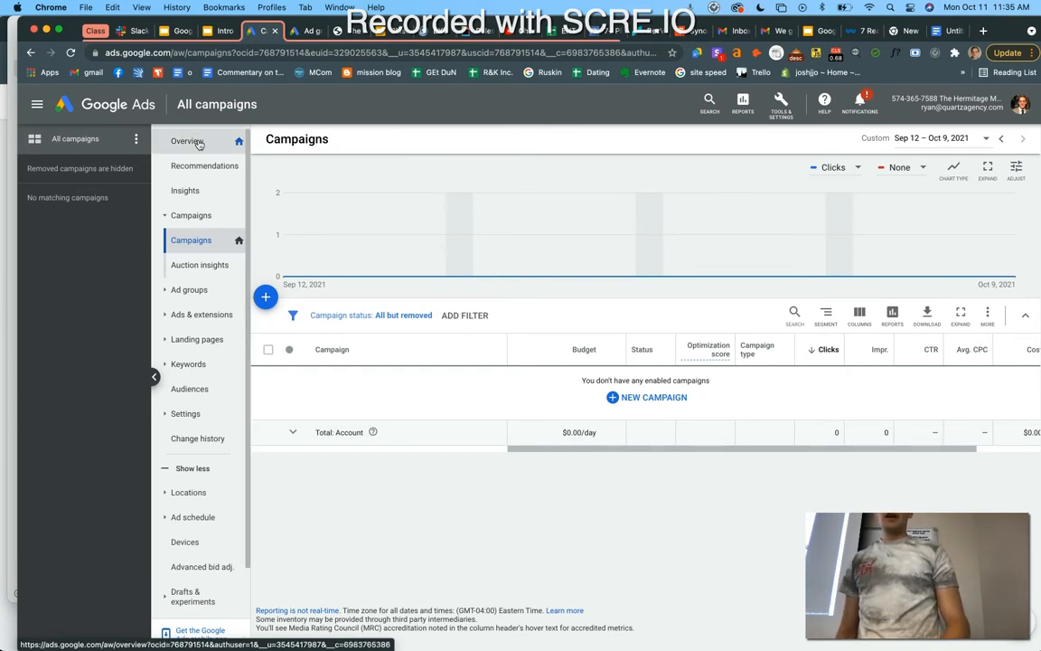
{"action": "left_click", "coordinate": [199, 142]}
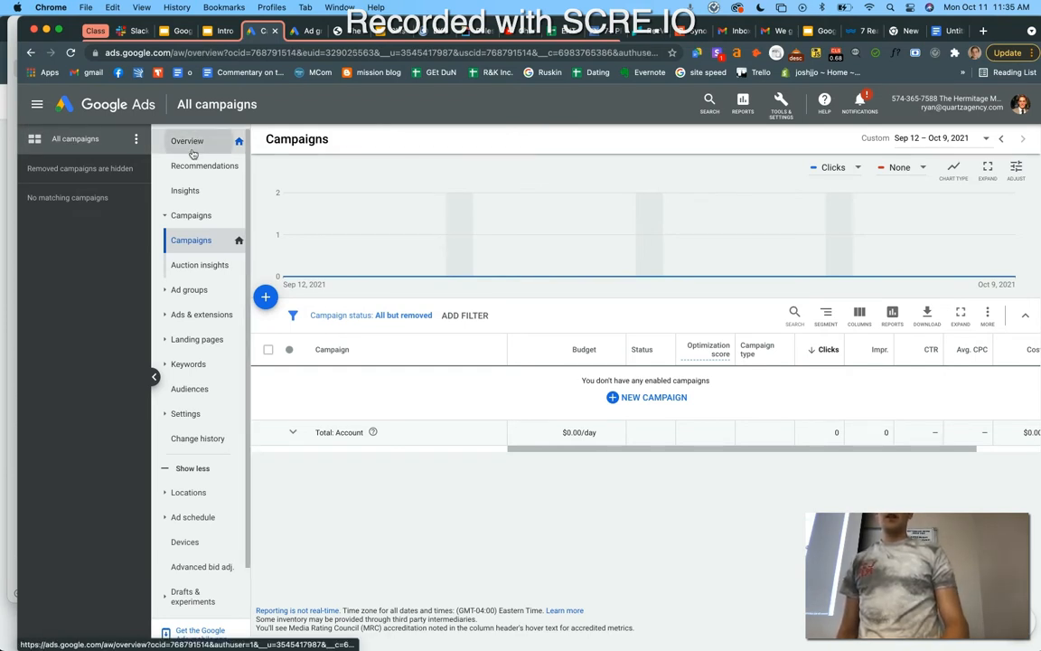
{"action": "left_click", "coordinate": [194, 241]}
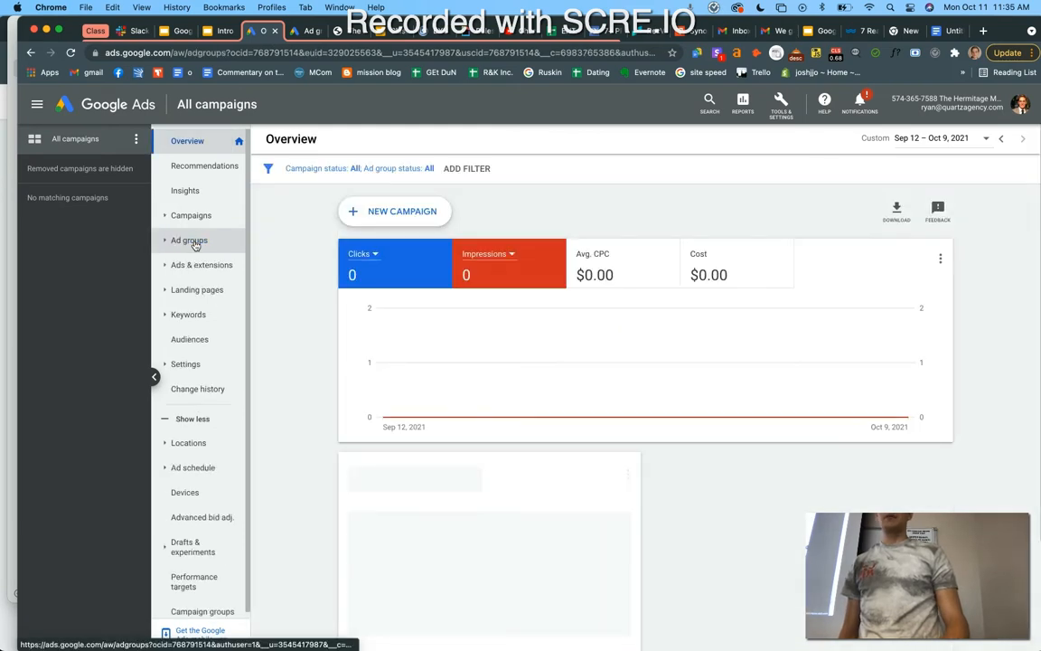
{"action": "left_click", "coordinate": [193, 216]}
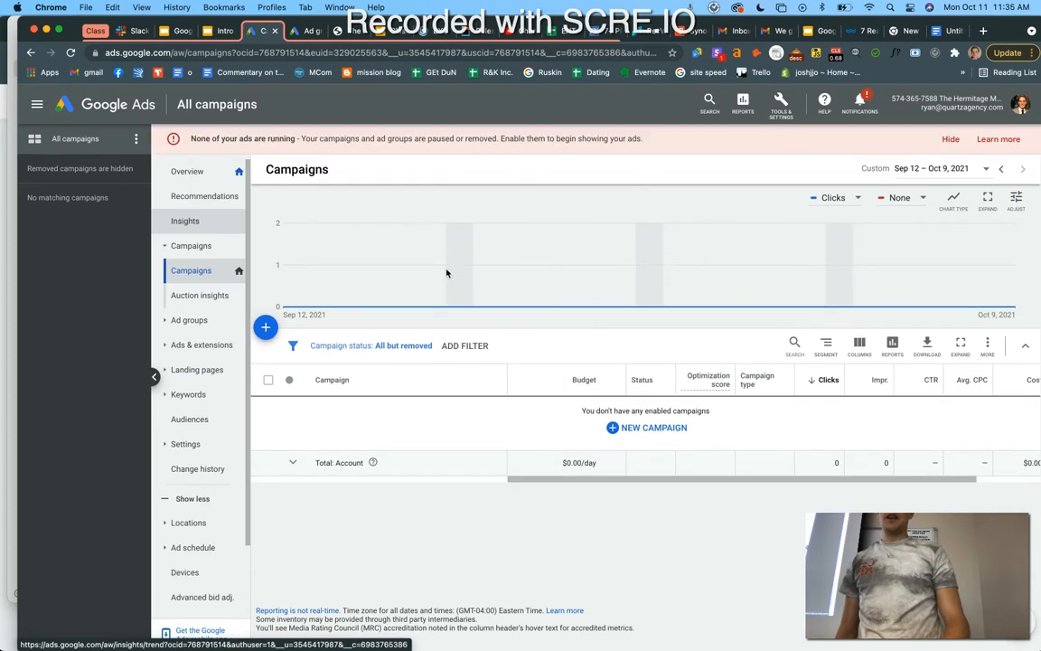
- Start a new campaign and choose to create it without a goal's guidance
{"action": "left_click", "coordinate": [266, 331]}
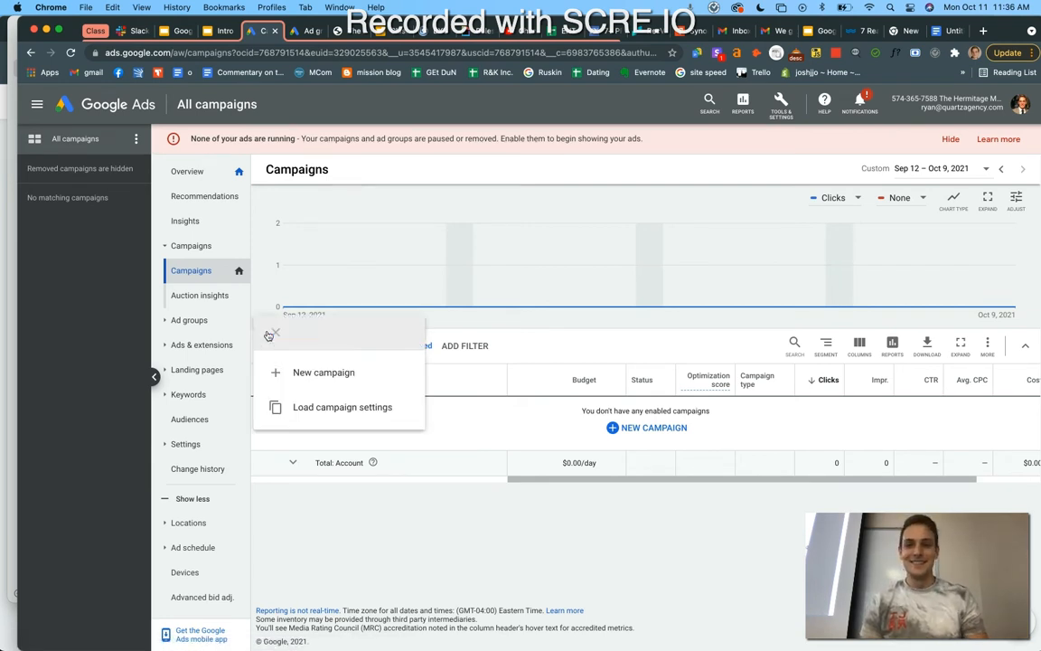
{"action": "left_click", "coordinate": [324, 382]}
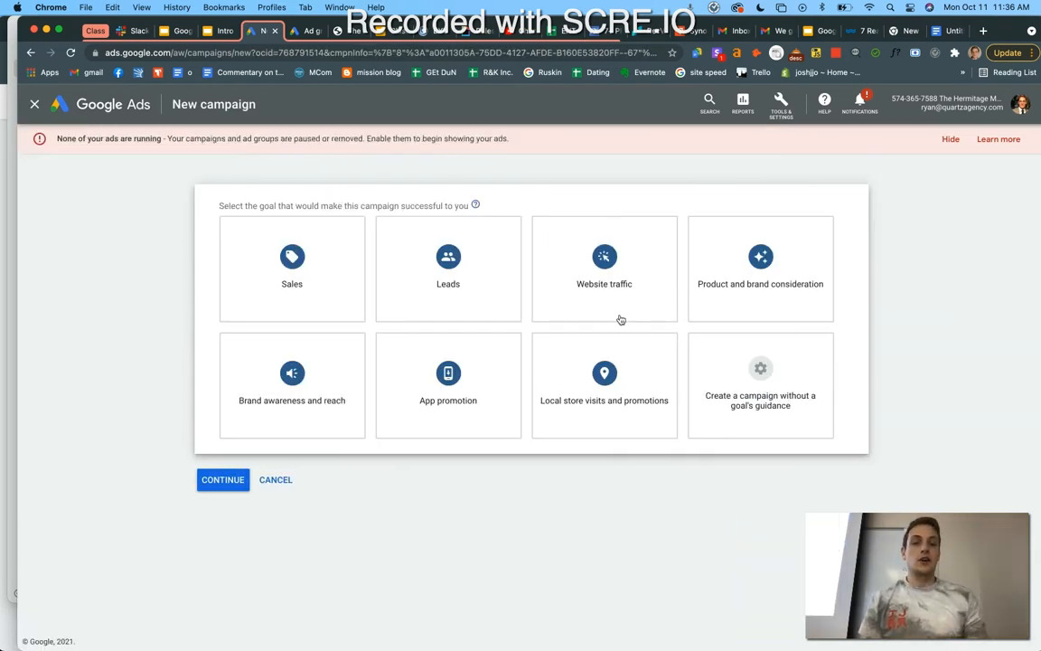
{"action": "mouse_move", "coordinate": [764, 404]}
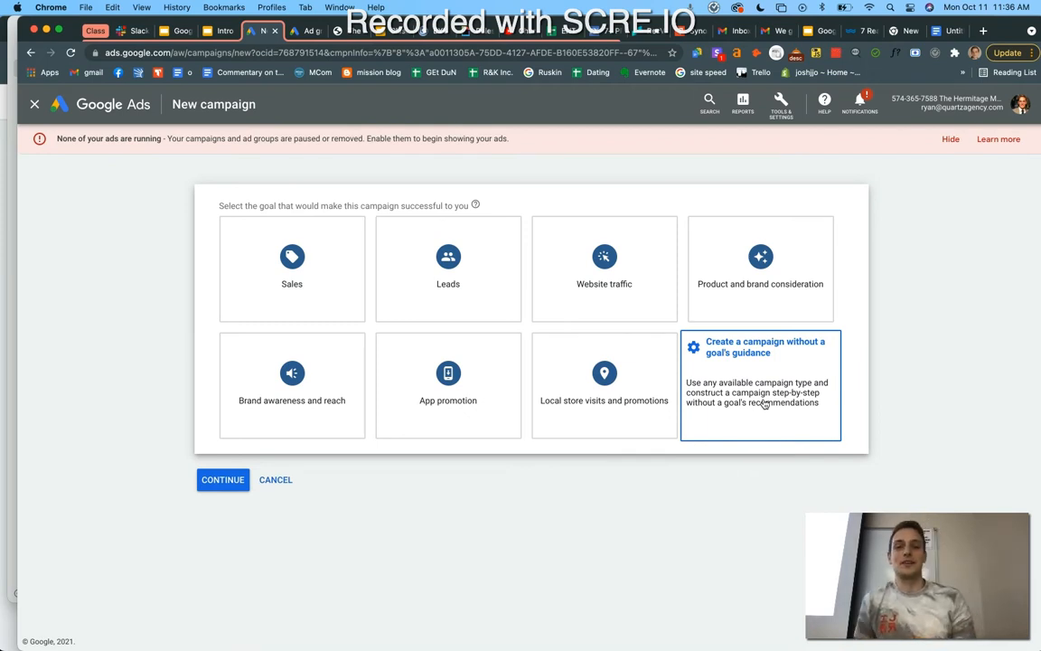
{"action": "left_click", "coordinate": [764, 405]}
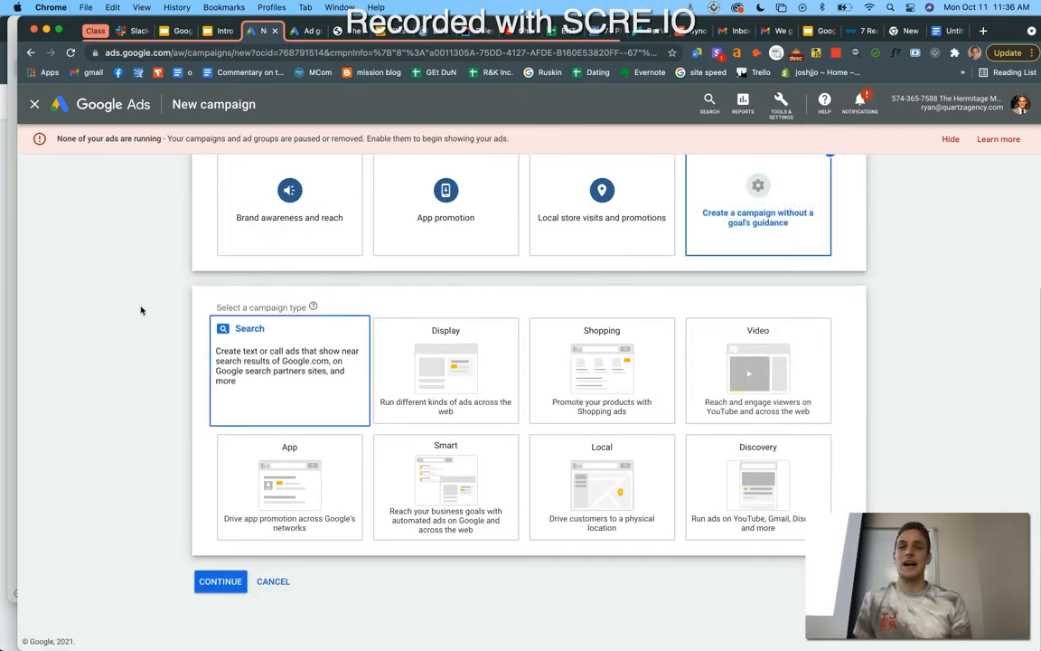
- Choose Search as the campaign type and Website visits as the result wanted from the campaign
{"action": "scroll", "coordinate": [141, 310], "scroll_direction": "up", "scroll_amount": 3}
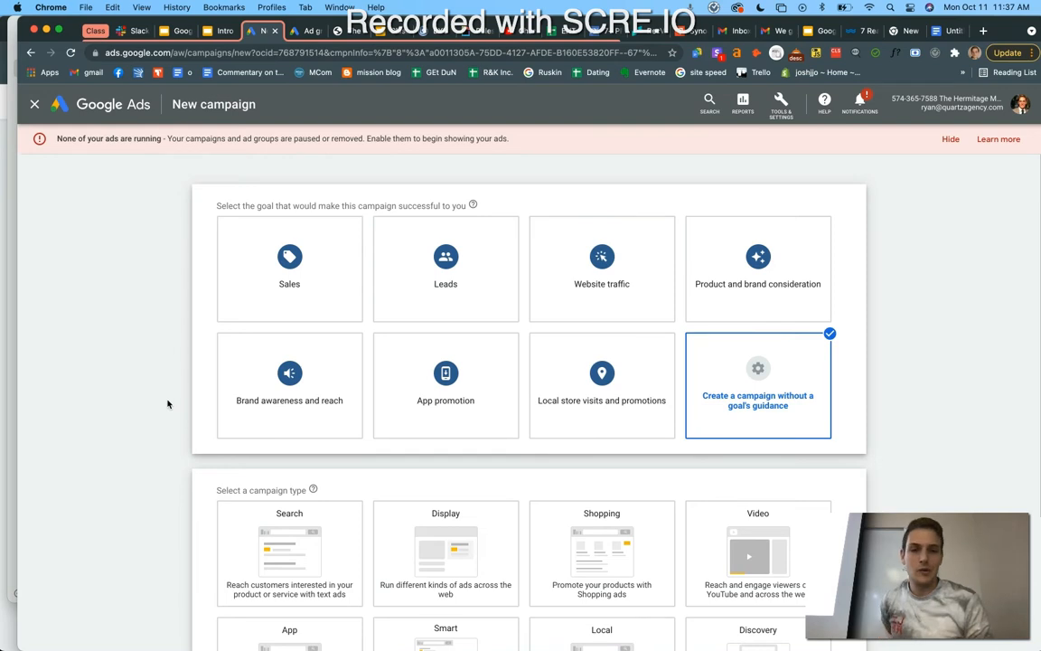
{"action": "scroll", "coordinate": [168, 404], "scroll_direction": "down", "scroll_amount": 3}
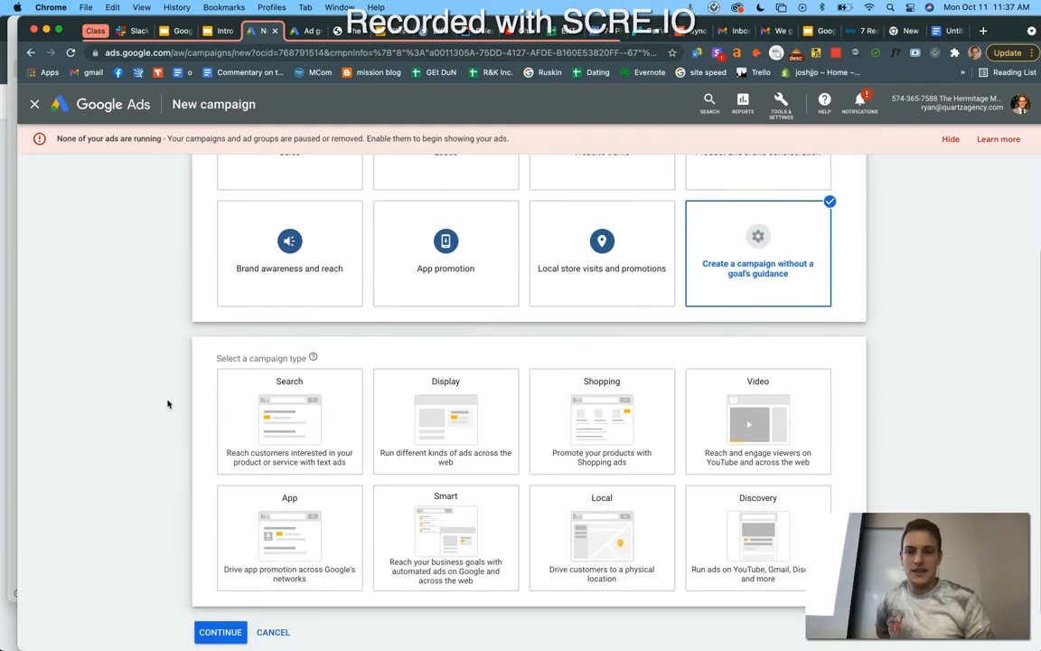
{"action": "scroll", "coordinate": [167, 404], "scroll_direction": "down", "scroll_amount": 2}
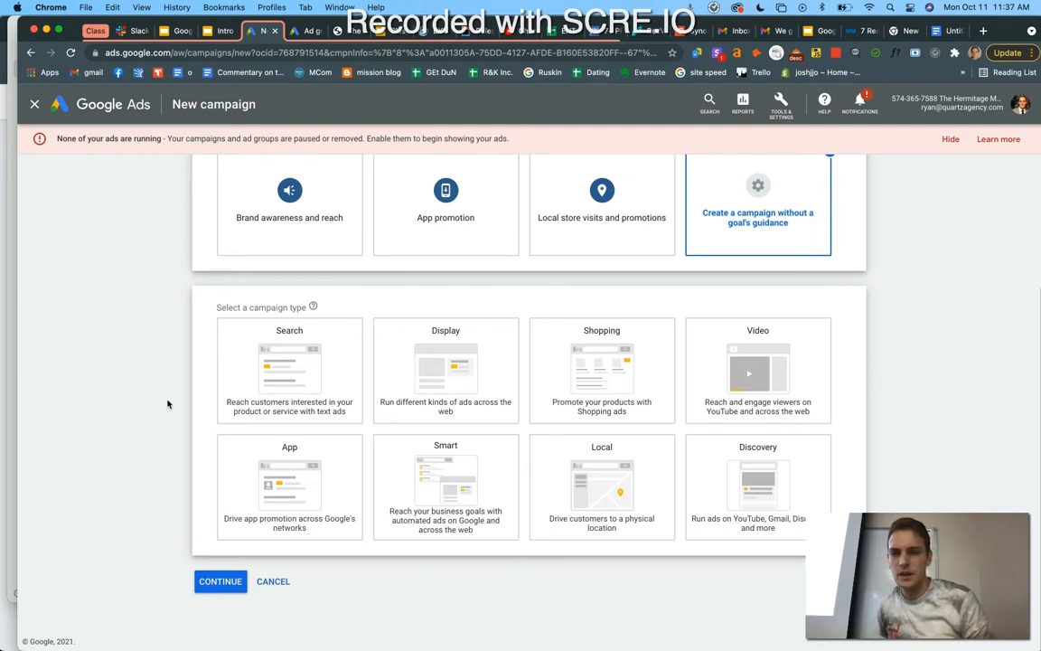
{"action": "left_click", "coordinate": [263, 361]}
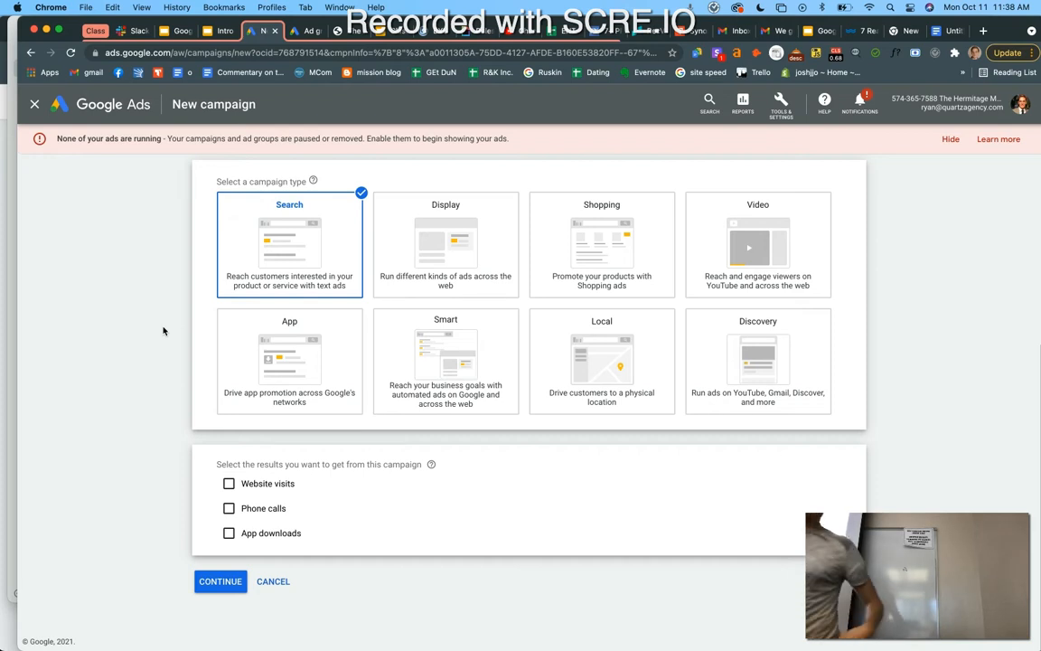
{"action": "scroll", "coordinate": [164, 331], "scroll_direction": "up", "scroll_amount": 3}
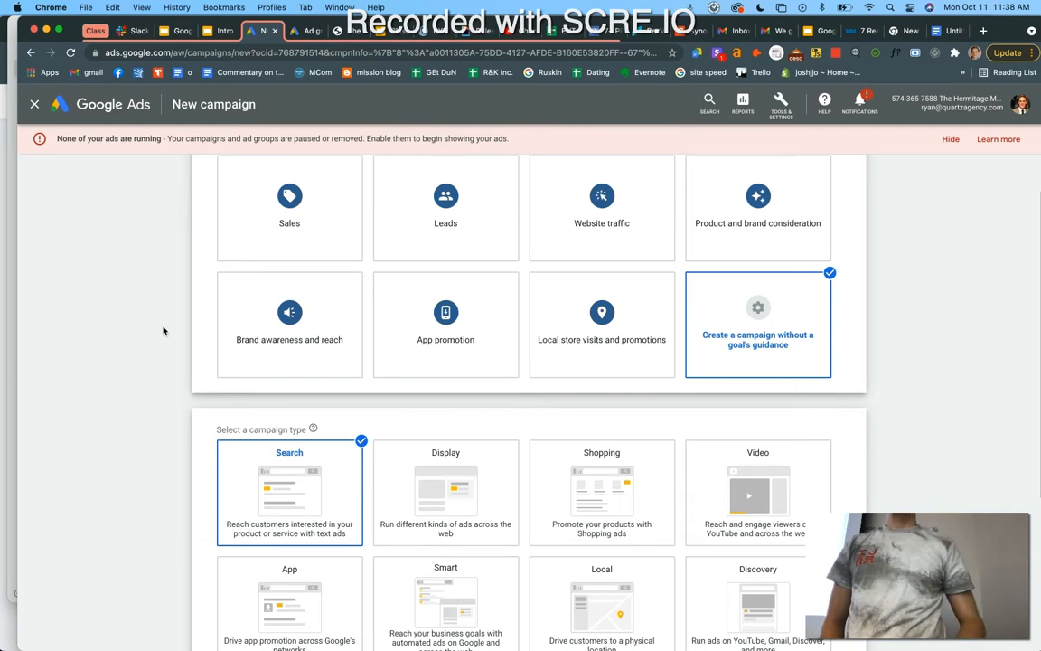
{"action": "scroll", "coordinate": [163, 331], "scroll_direction": "down", "scroll_amount": 5}
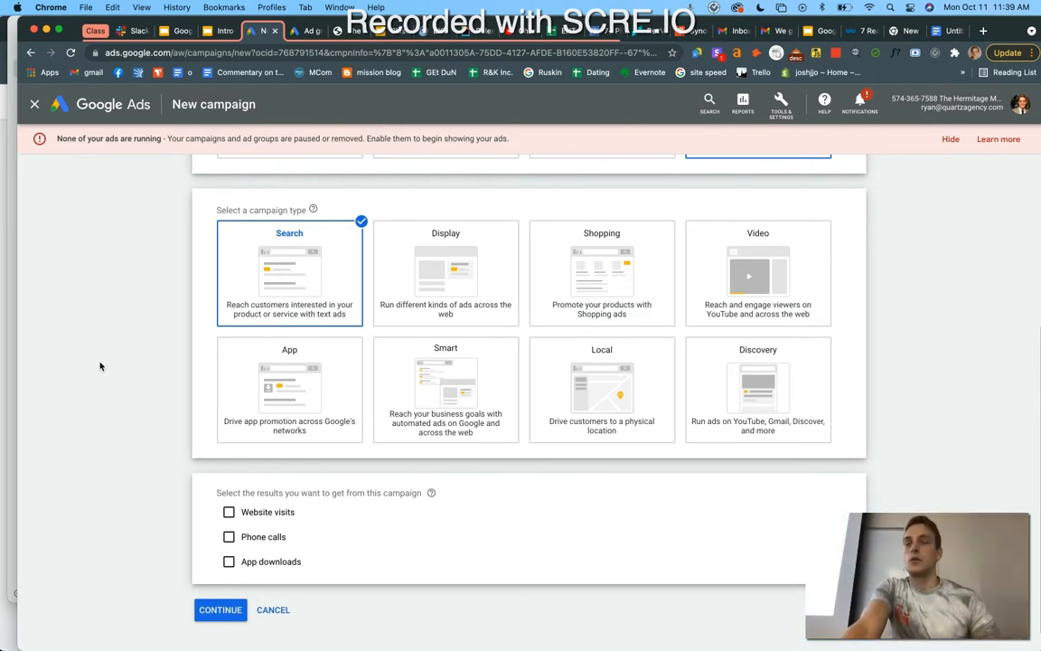
{"action": "left_click", "coordinate": [228, 511]}
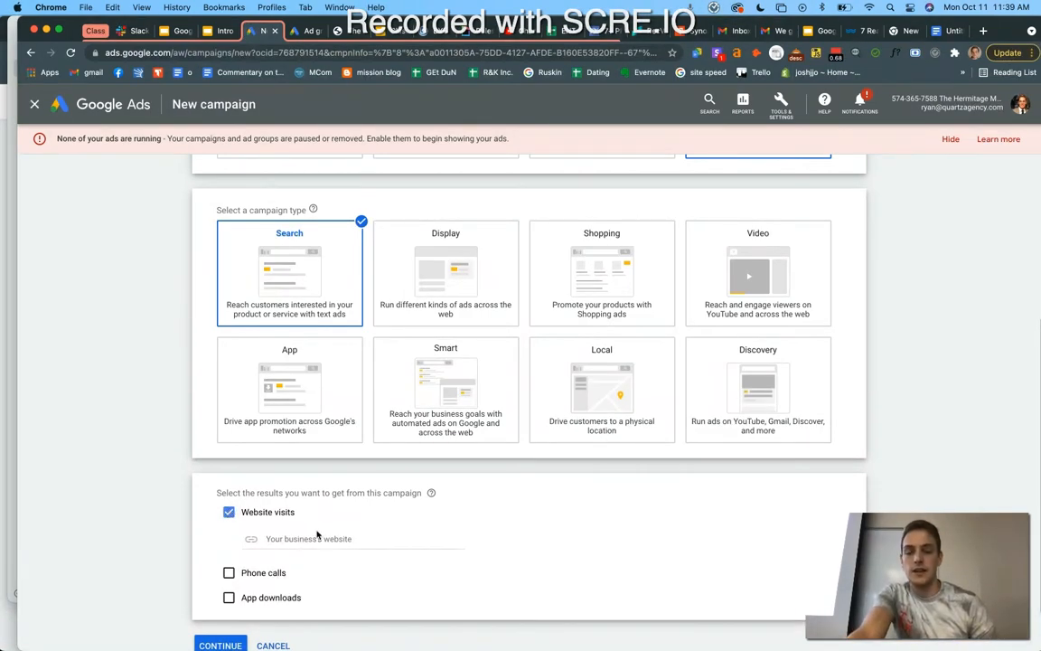
{"action": "left_click", "coordinate": [318, 538]}
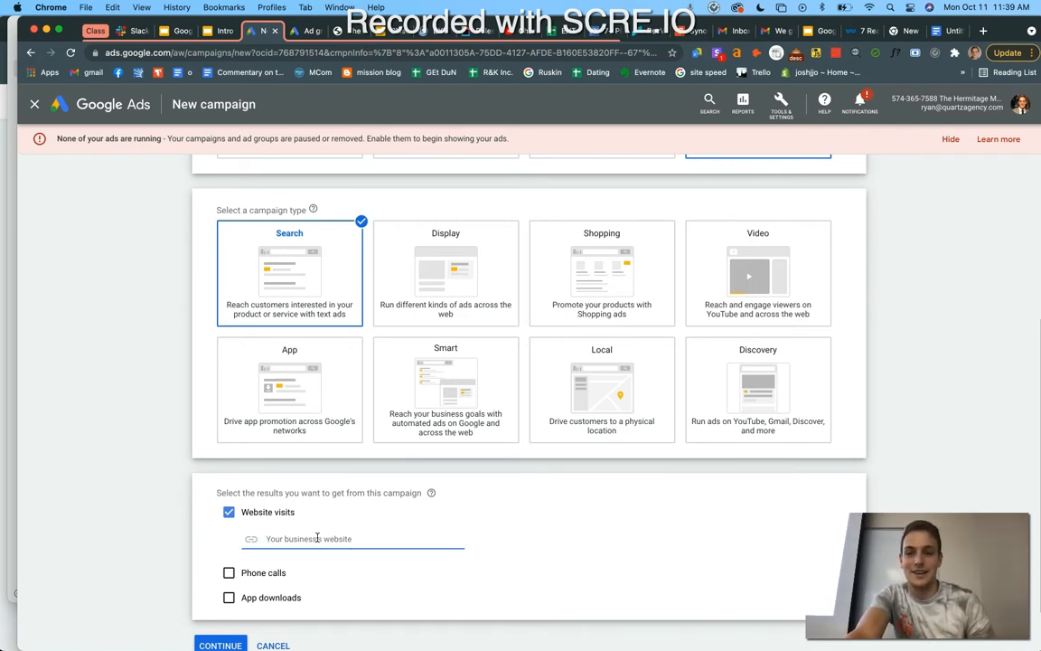
{"action": "key", "text": "ctrl+v"}
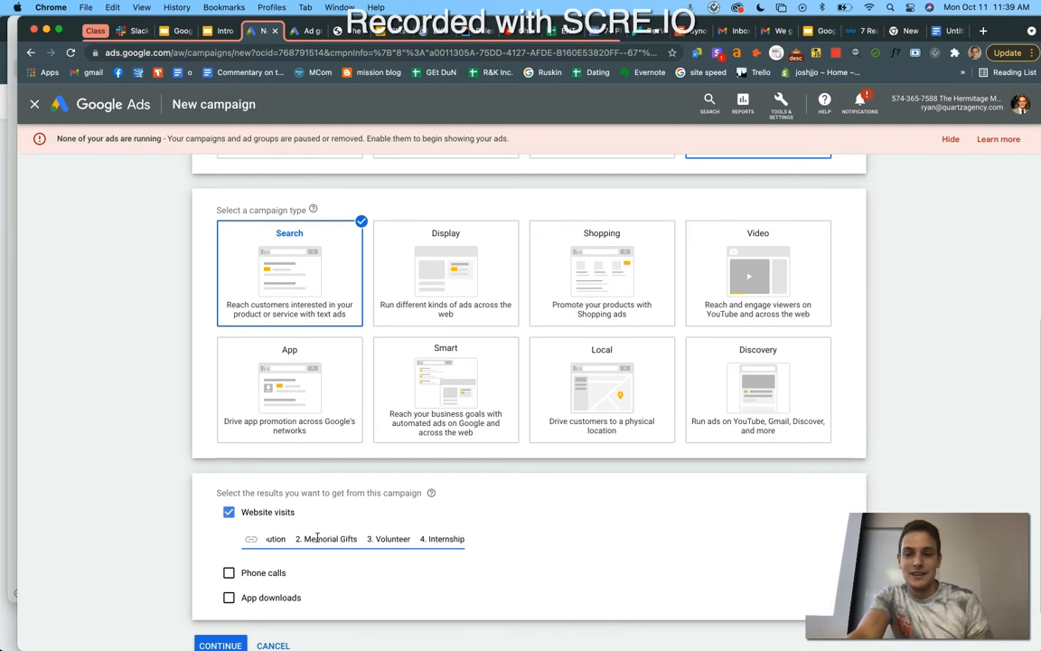
{"action": "key", "text": "BackSpace"}
{"action": "key", "text": "BackSpace"}
{"action": "key", "text": "BackSpace"}
{"action": "triple_click", "coordinate": [338, 542]}
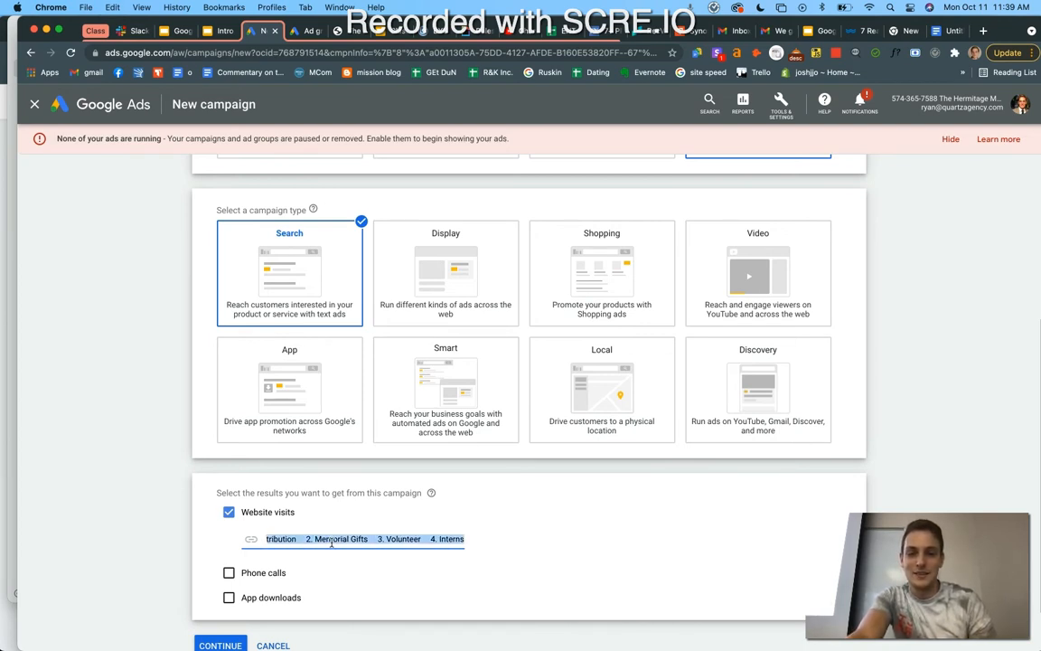
{"action": "key", "text": "BackSpace"}
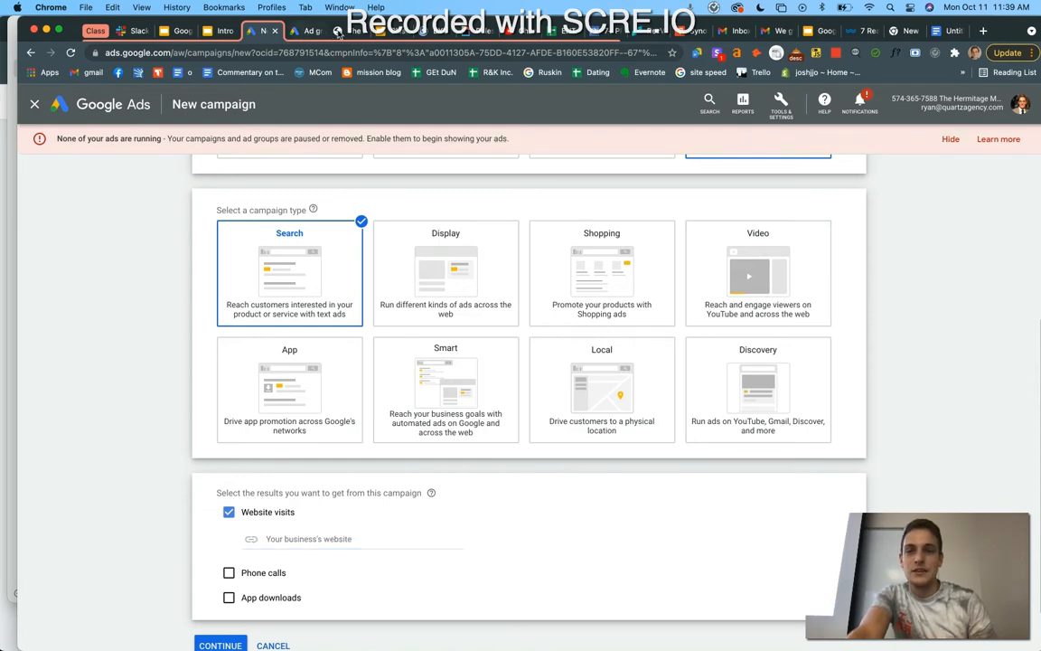
- Switch to the Hermitage Museum website and copy its full homepage URL
{"action": "left_click", "coordinate": [352, 32]}
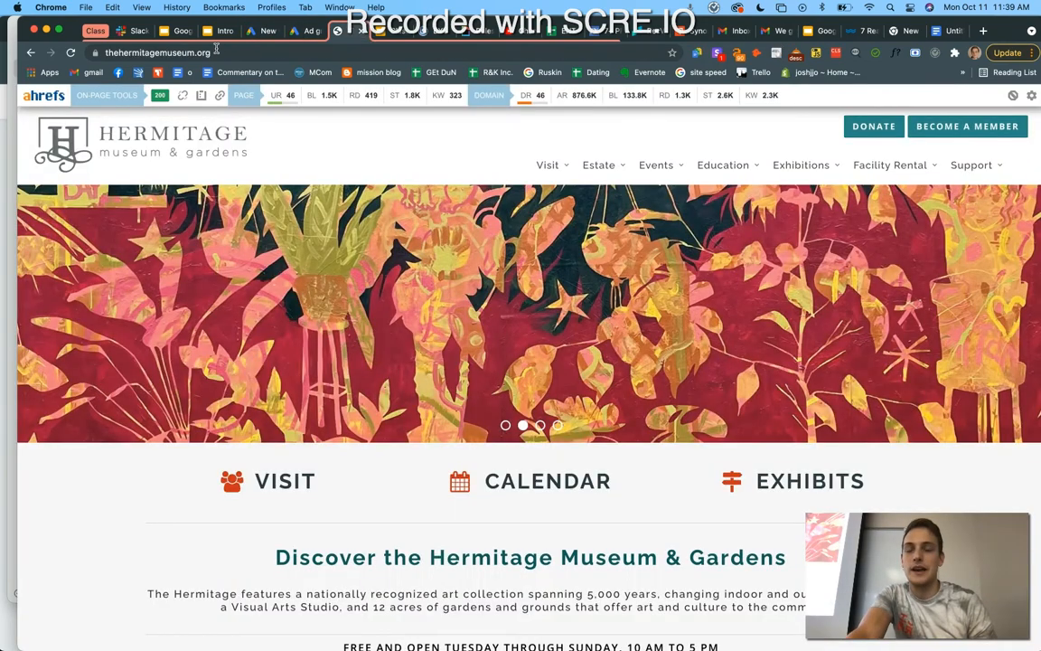
{"action": "triple_click", "coordinate": [217, 52]}
{"action": "double_click", "coordinate": [218, 52]}
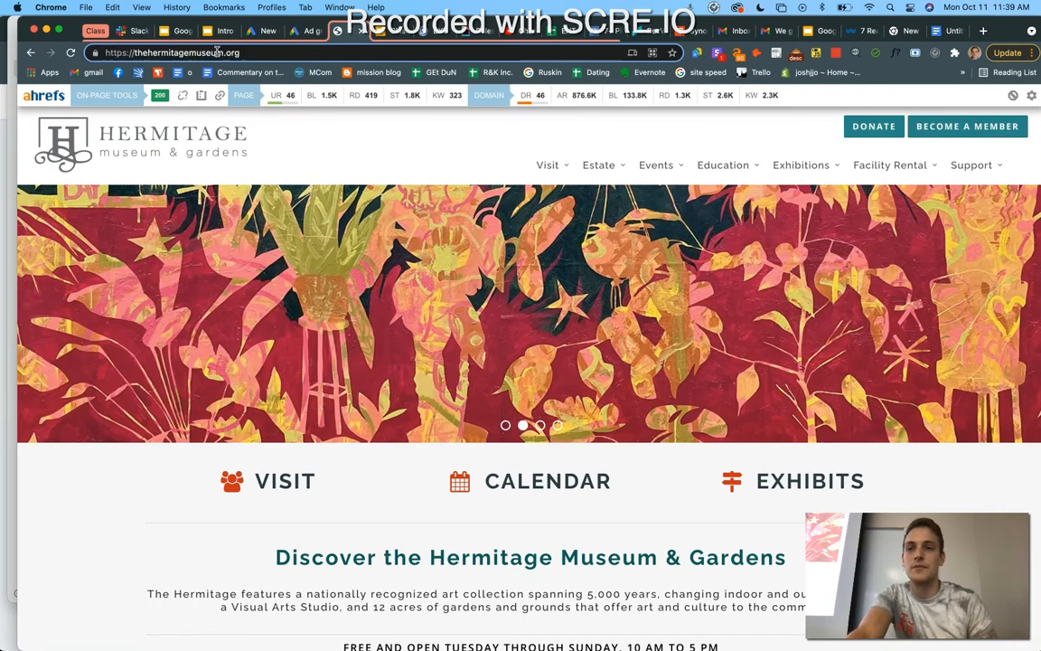
{"action": "triple_click", "coordinate": [247, 51]}
{"action": "key", "text": "super+c"}
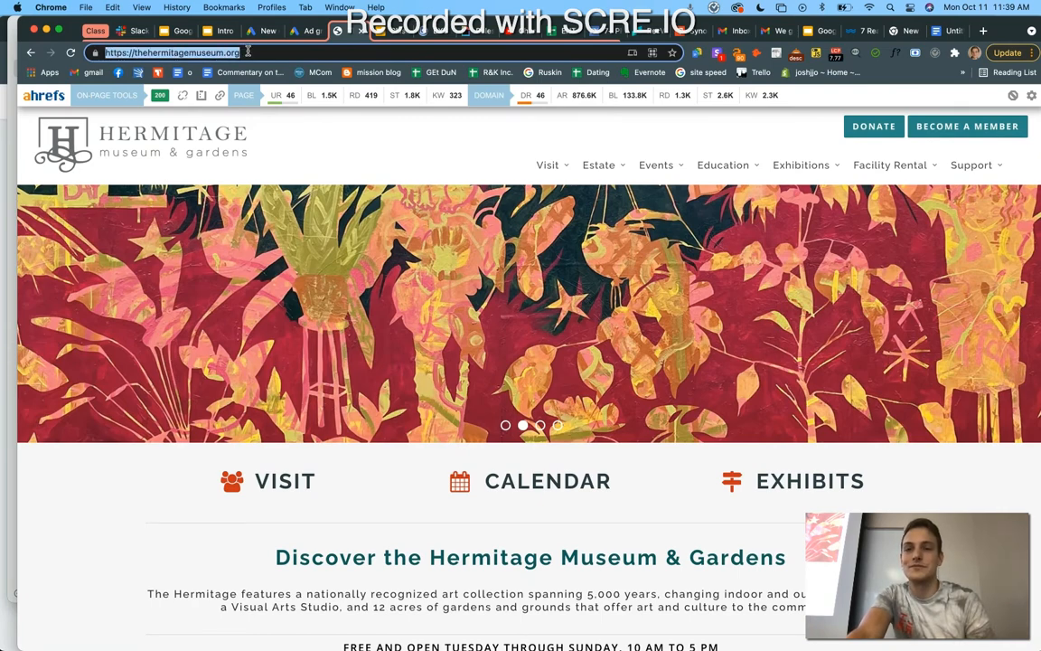
{"action": "left_click", "coordinate": [298, 30]}
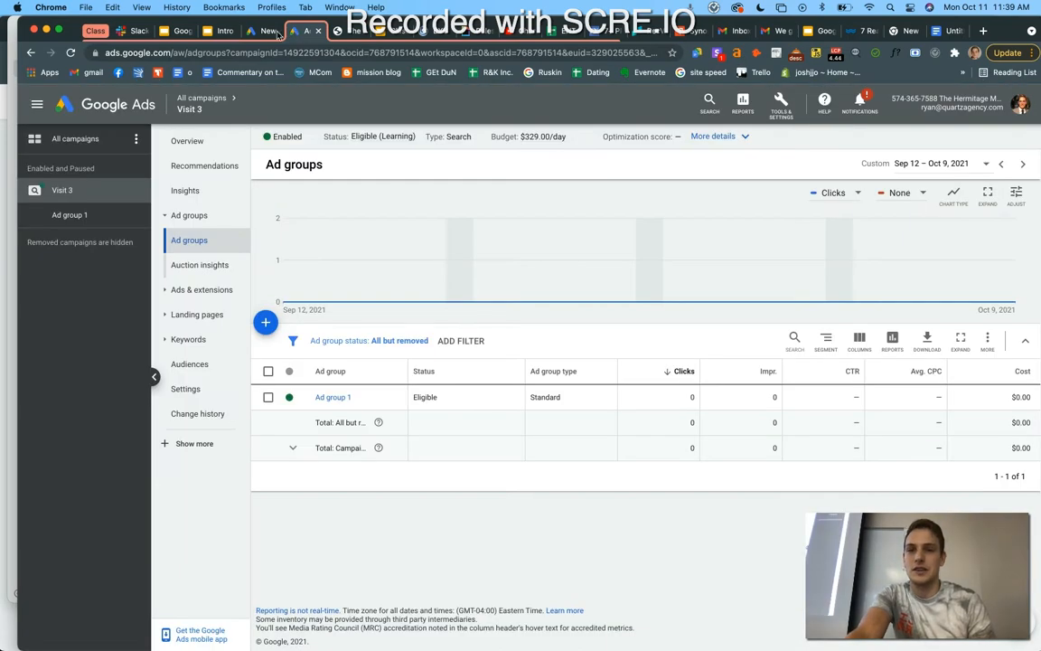
{"action": "left_click", "coordinate": [262, 32]}
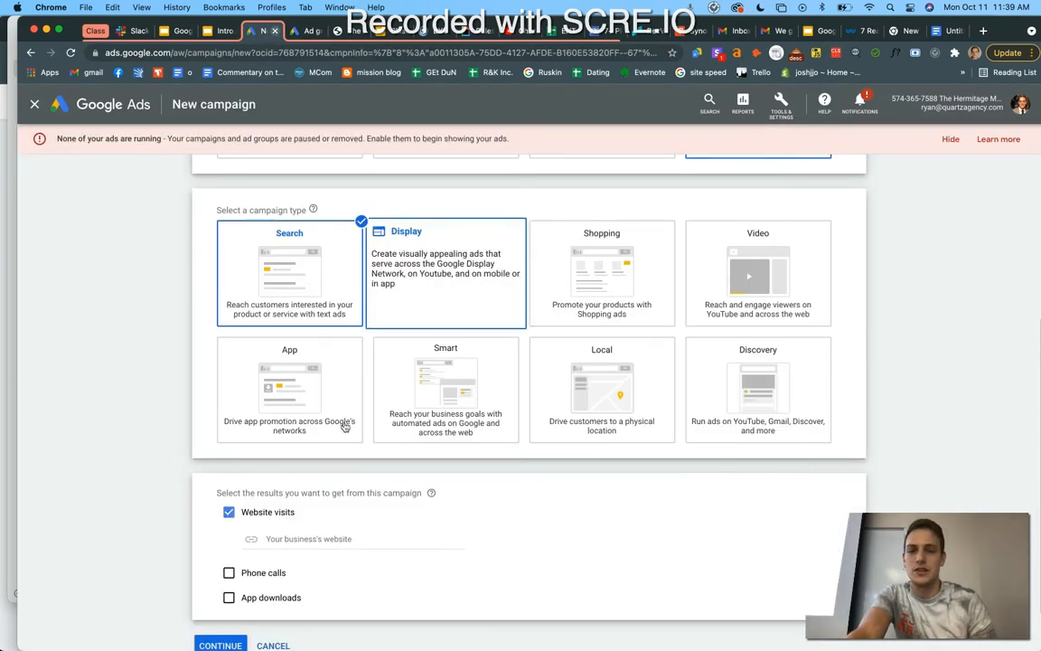
{"action": "left_click", "coordinate": [299, 539]}
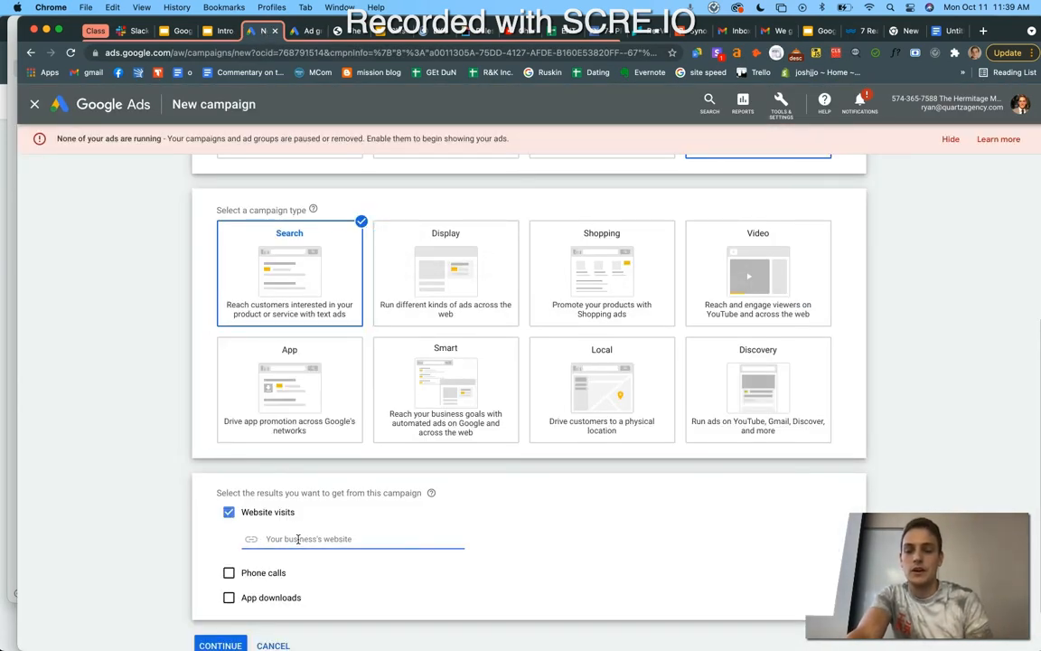
{"action": "key", "text": "super+v"}
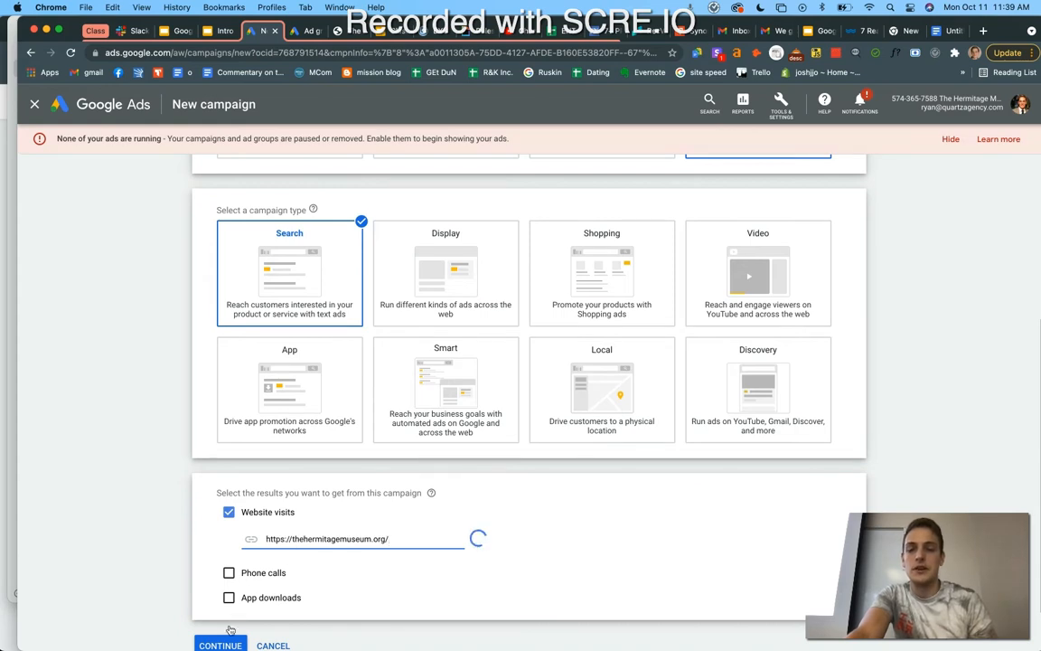
{"action": "scroll", "coordinate": [222, 646], "scroll_direction": "down", "scroll_amount": 2}
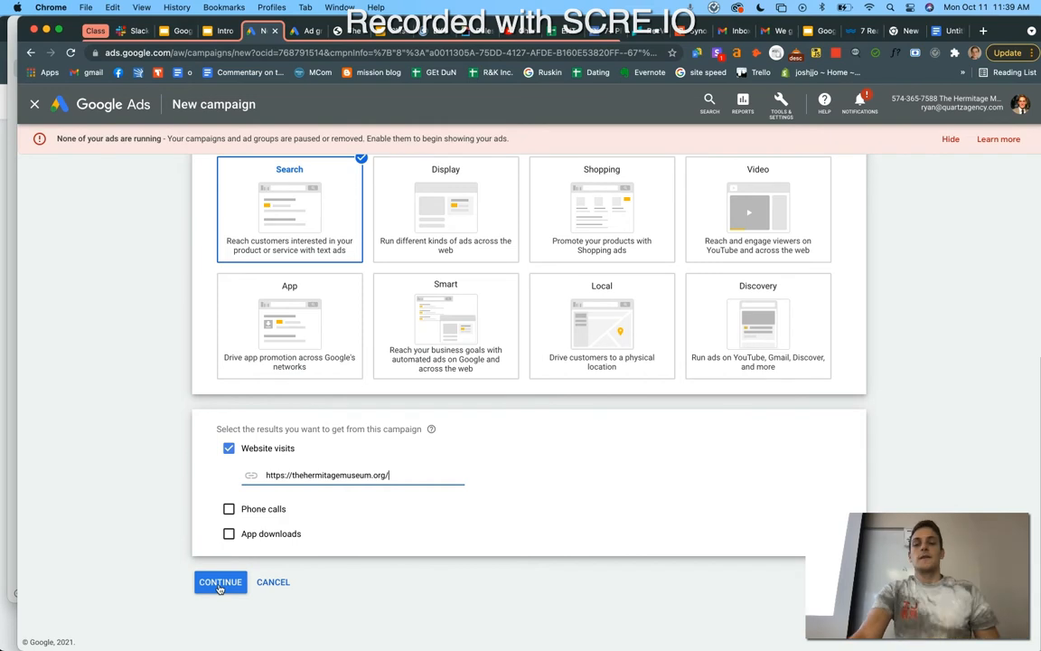
{"action": "left_click", "coordinate": [220, 582]}
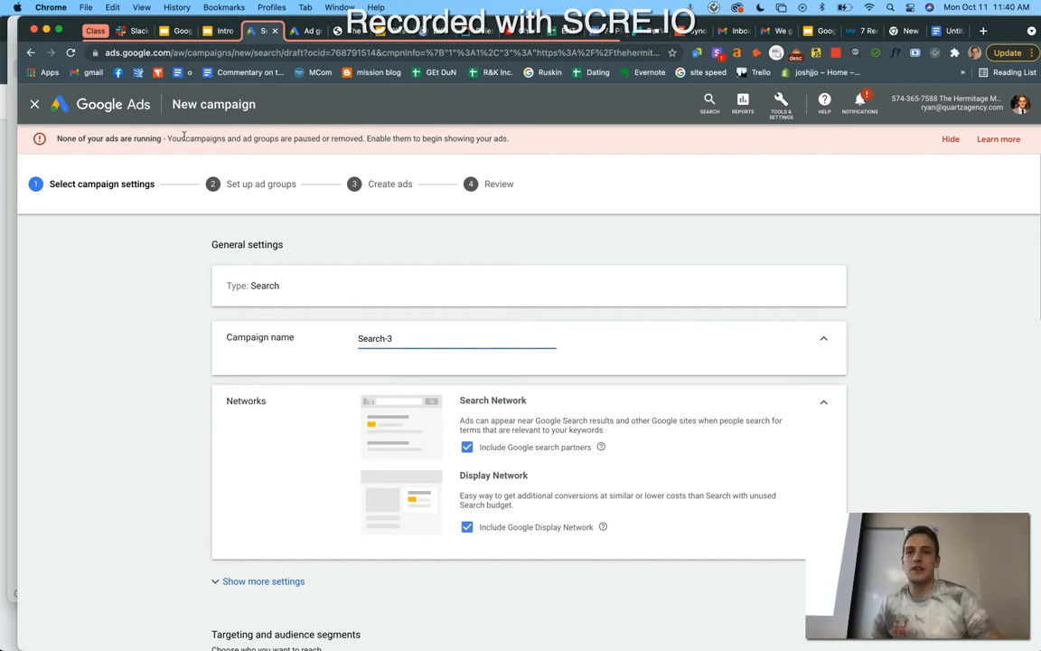
{"action": "left_click", "coordinate": [346, 33]}
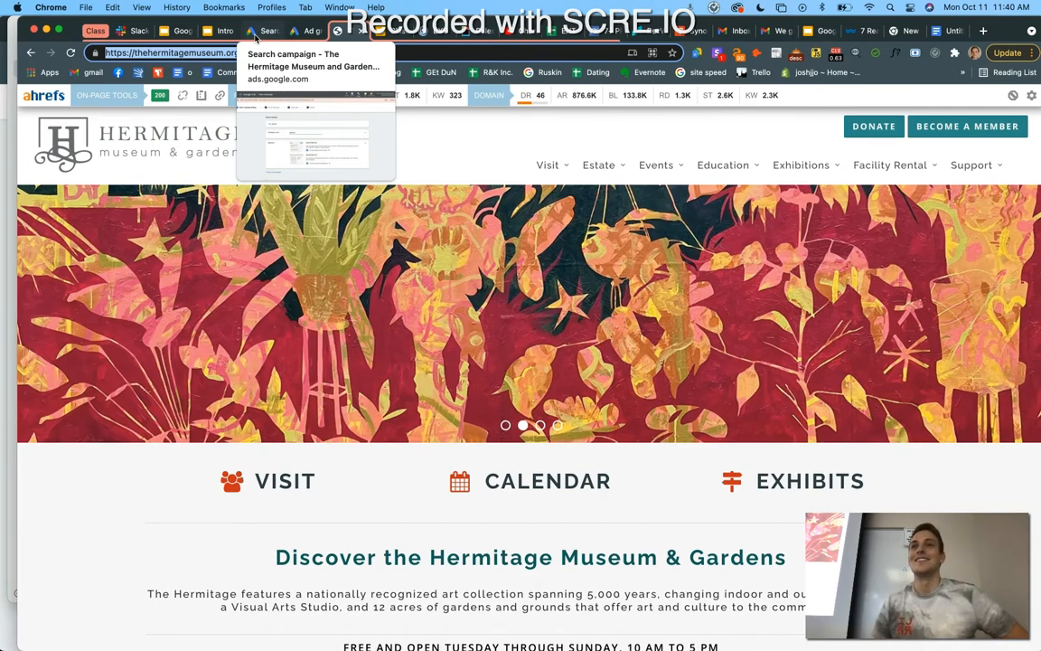
{"action": "left_click", "coordinate": [298, 33]}
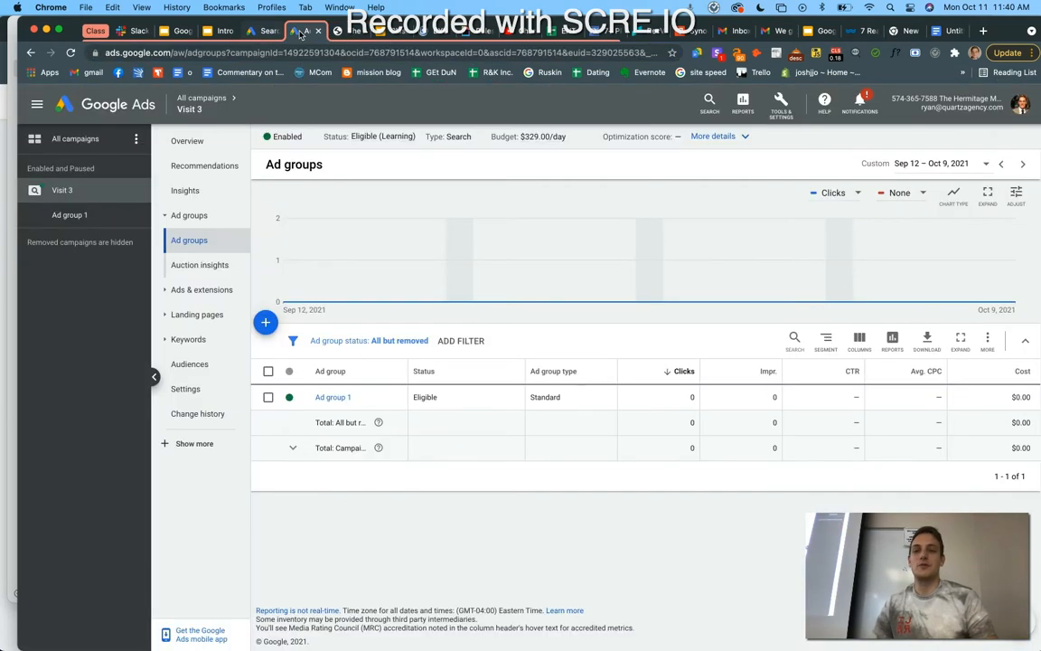
{"action": "left_click", "coordinate": [263, 32]}
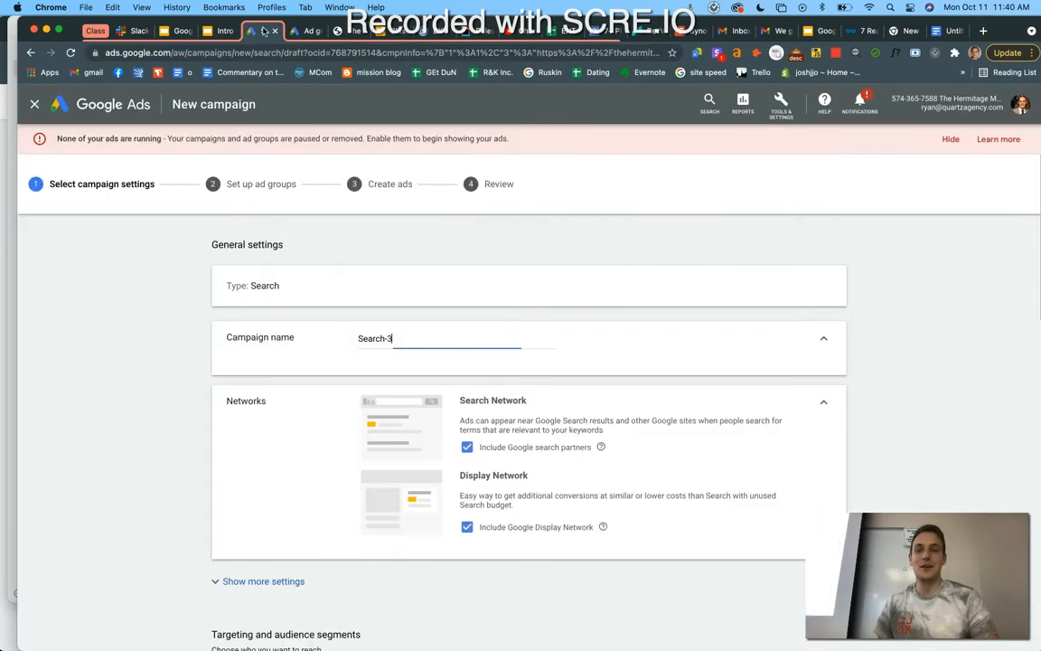
{"action": "left_click", "coordinate": [154, 332]}
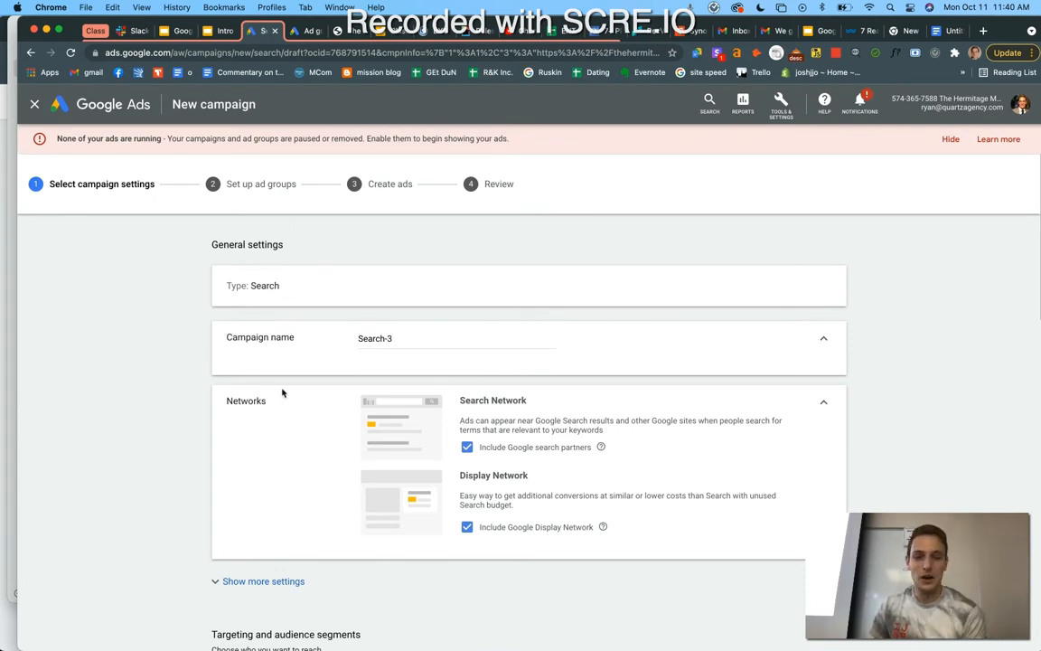
- Exclude both Google search partners and the Google Display Network from the campaign's networks
{"action": "scroll", "coordinate": [282, 392], "scroll_direction": "down", "scroll_amount": 2}
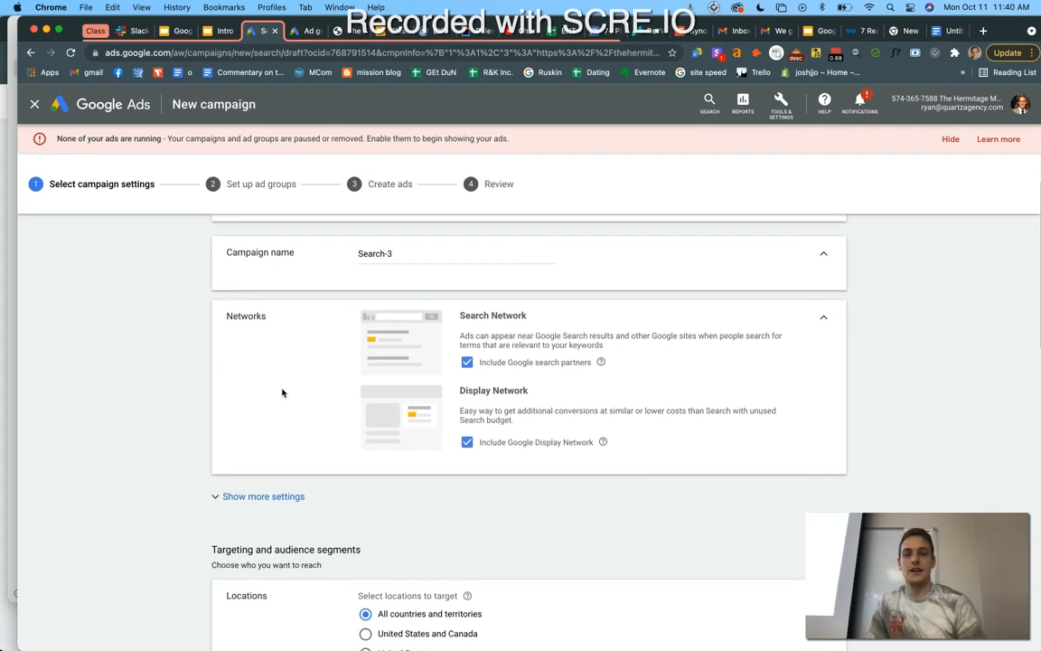
{"action": "left_click", "coordinate": [467, 363]}
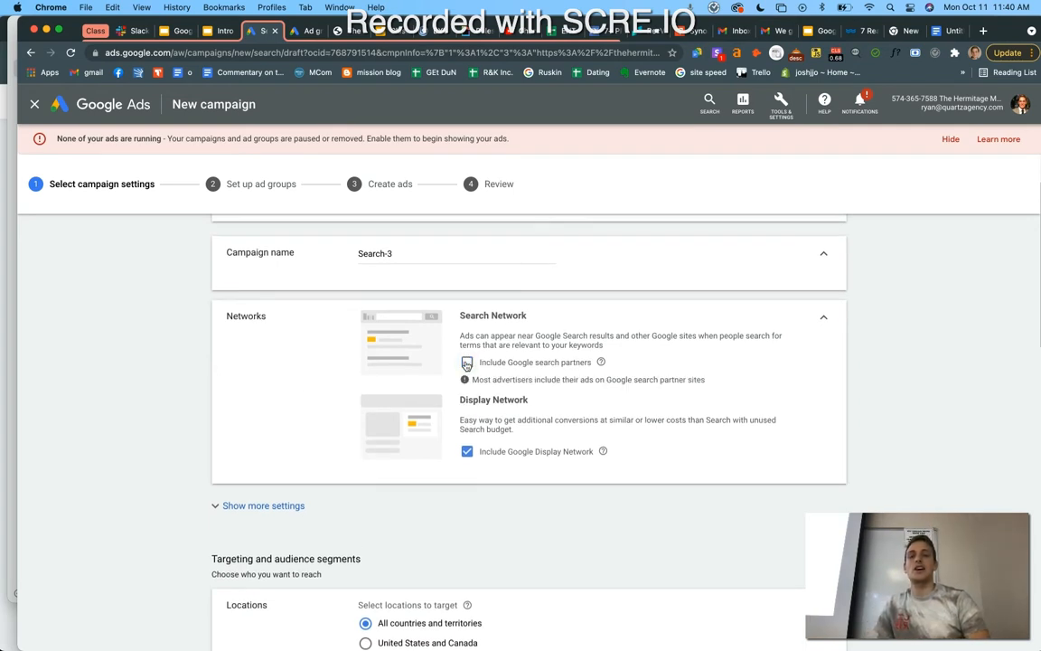
{"action": "left_click", "coordinate": [461, 456]}
{"action": "left_click", "coordinate": [463, 456]}
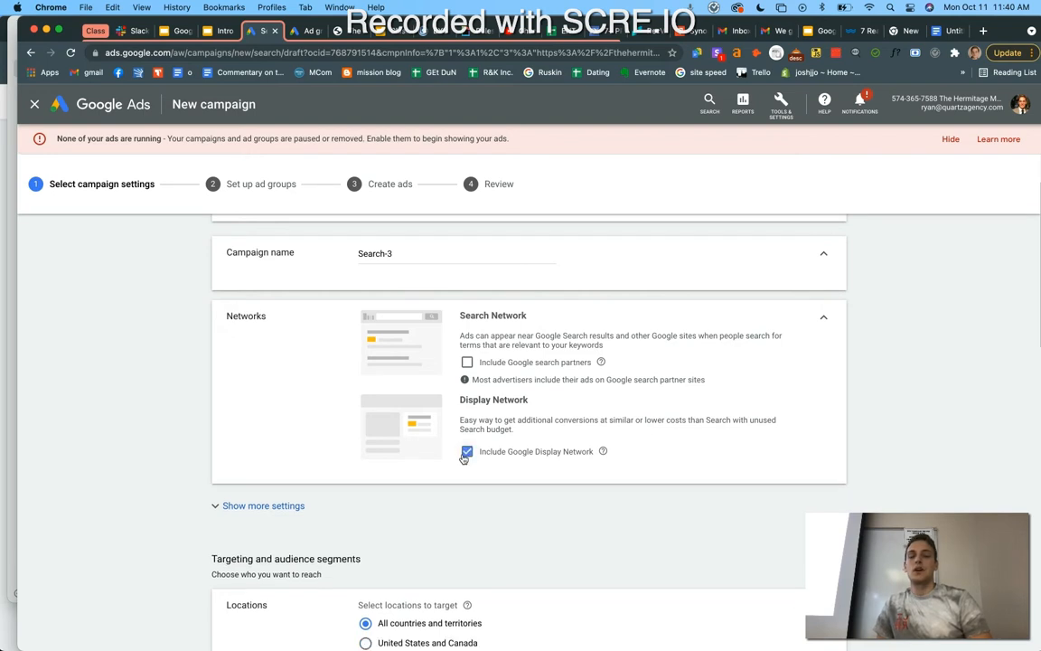
{"action": "left_click", "coordinate": [463, 454]}
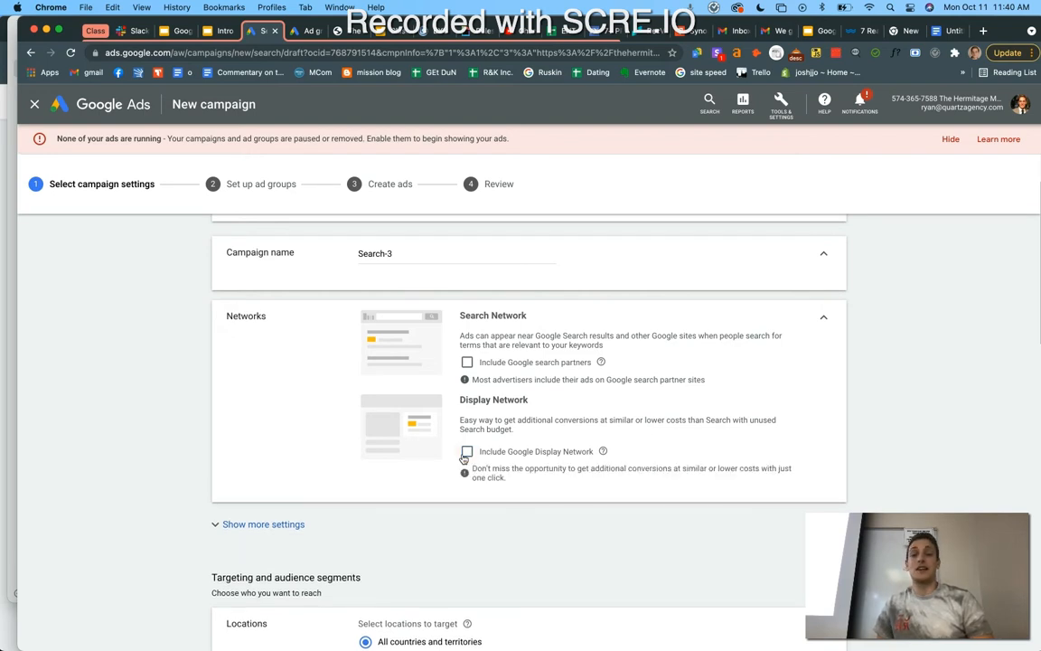
- Rename the campaign as "Whatever name has been assigned"
{"action": "triple_click", "coordinate": [396, 253]}
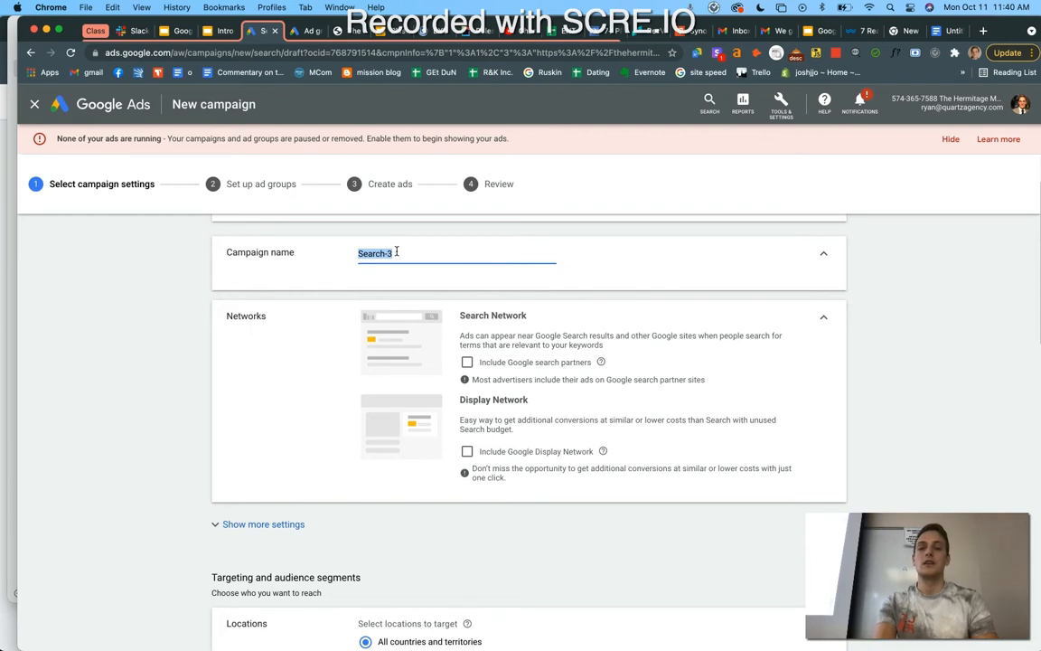
{"action": "type", "text": "Whate"}
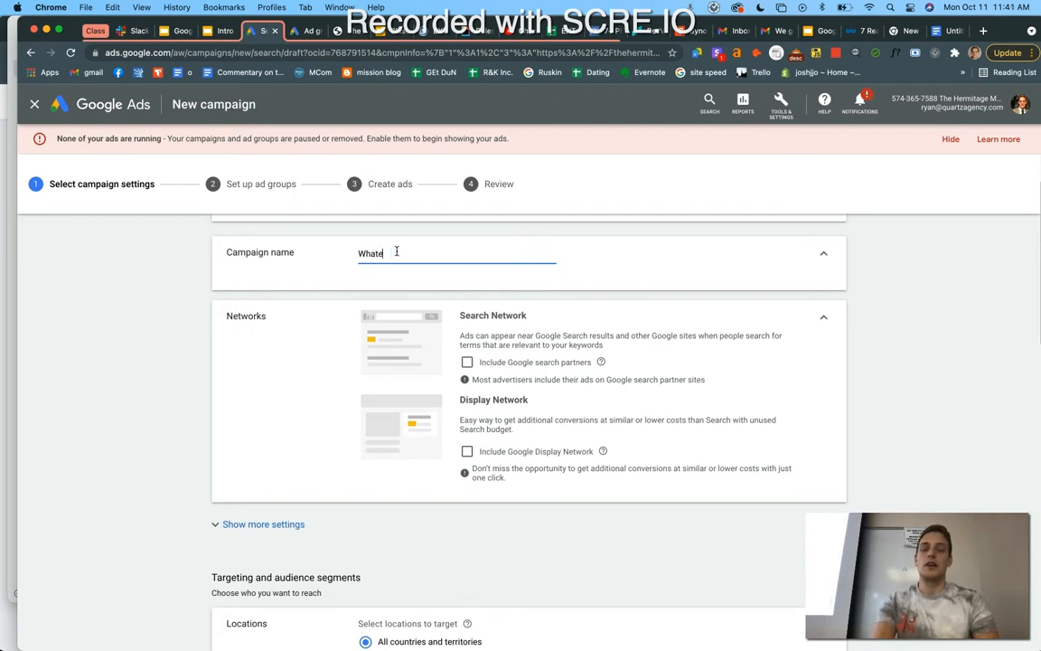
{"action": "type", "text": "ver name has been ass"}
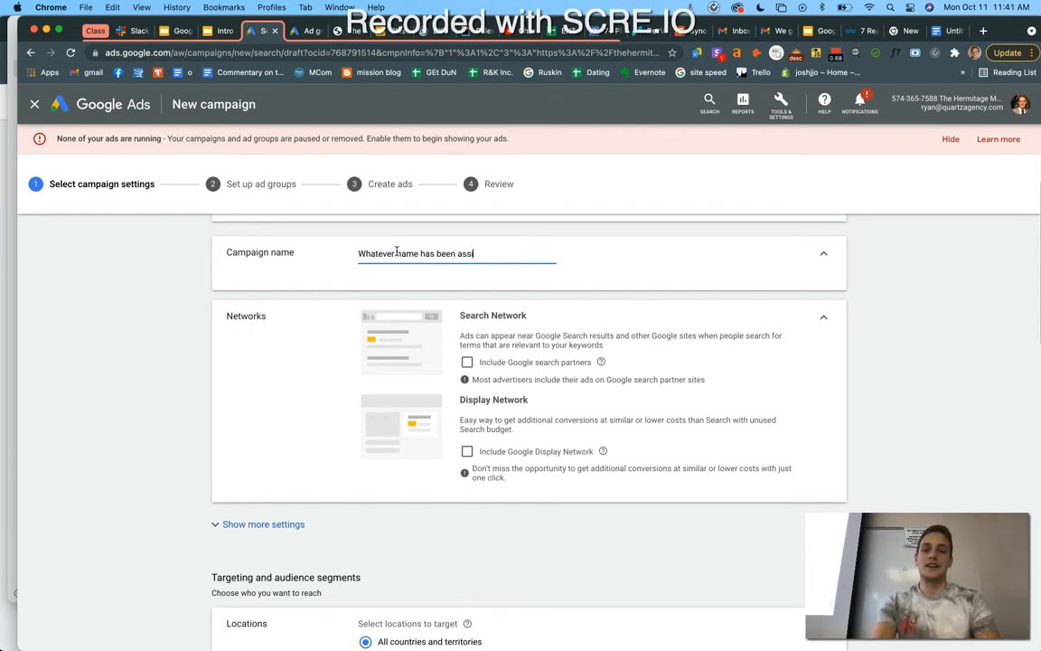
{"action": "type", "text": "igned"}
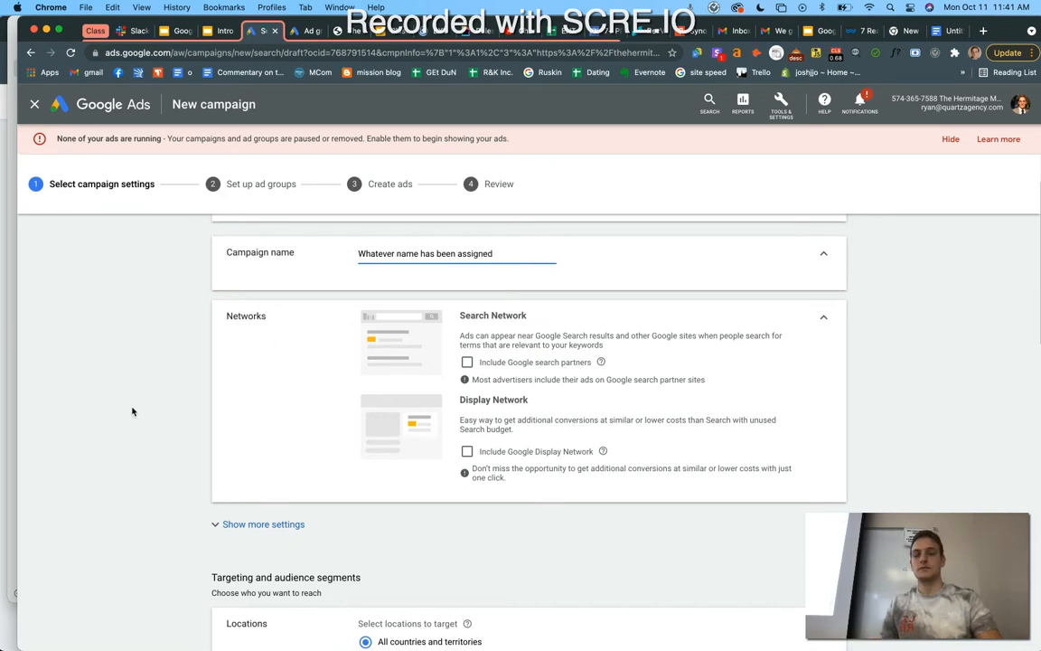
- Set the campaign's location targeting to Enter another location and open the advanced location search
{"action": "scroll", "coordinate": [132, 411], "scroll_direction": "down", "scroll_amount": 2}
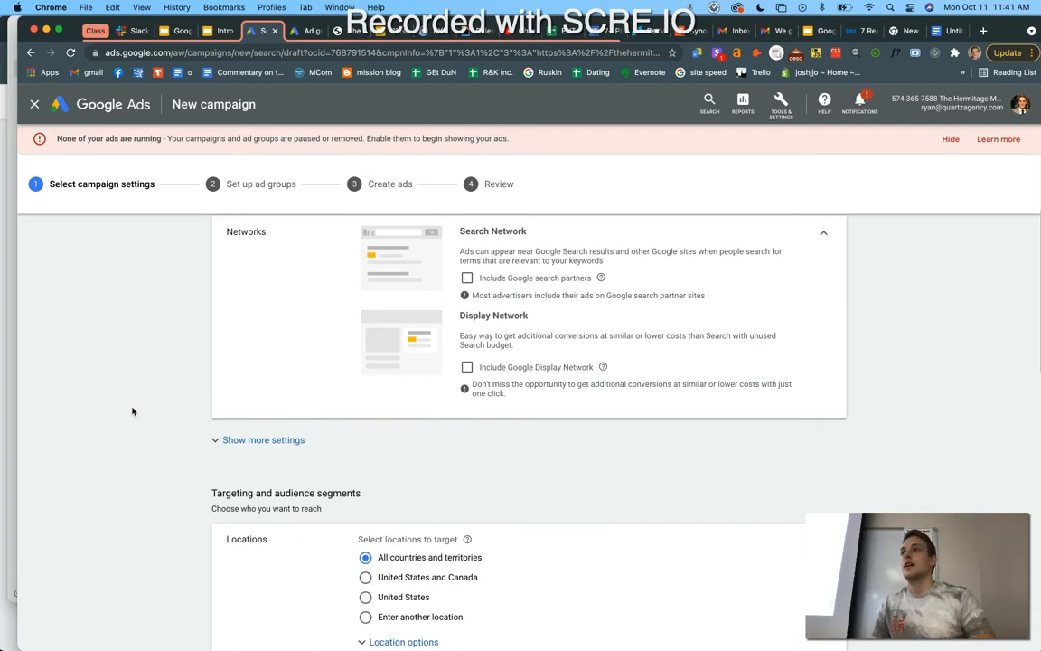
{"action": "scroll", "coordinate": [132, 411], "scroll_direction": "down", "scroll_amount": 2}
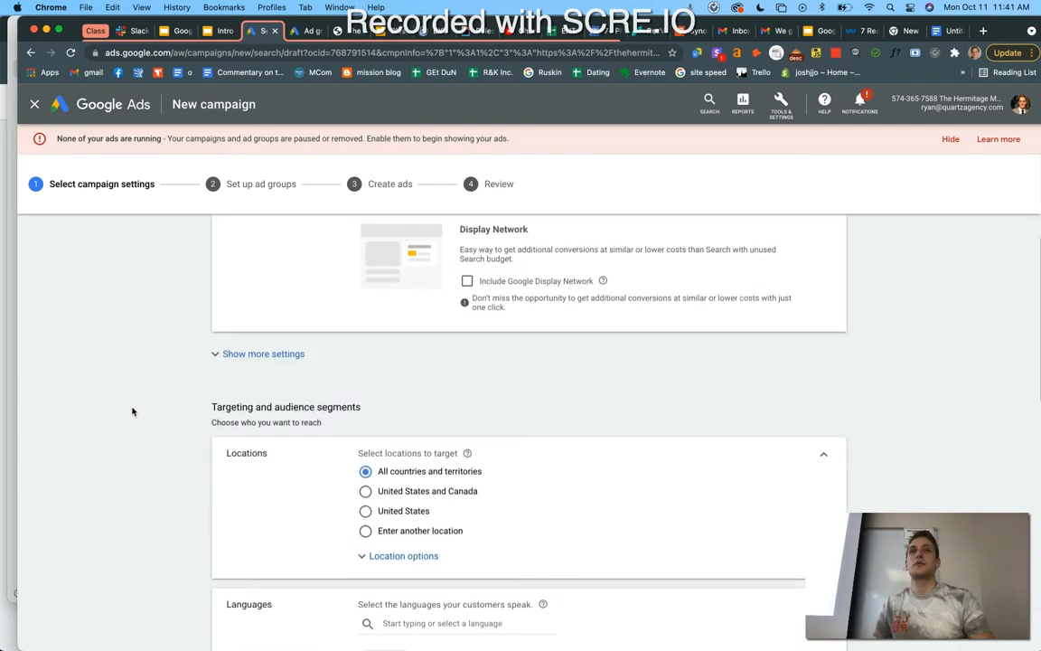
{"action": "scroll", "coordinate": [132, 411], "scroll_direction": "down", "scroll_amount": 2}
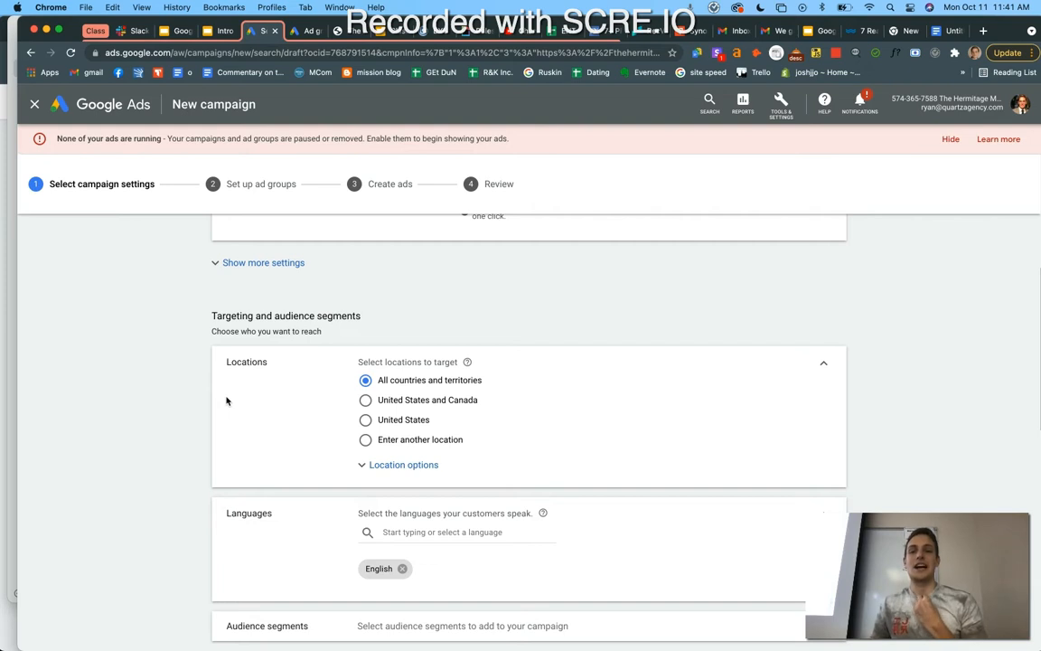
{"action": "left_click", "coordinate": [365, 440]}
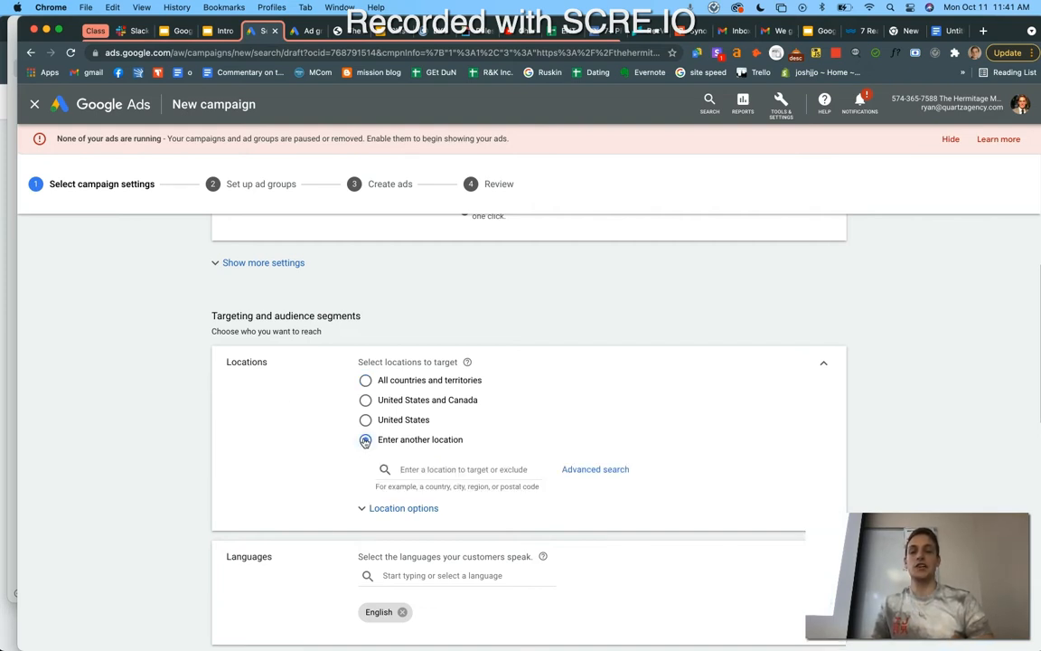
{"action": "left_click", "coordinate": [596, 469]}
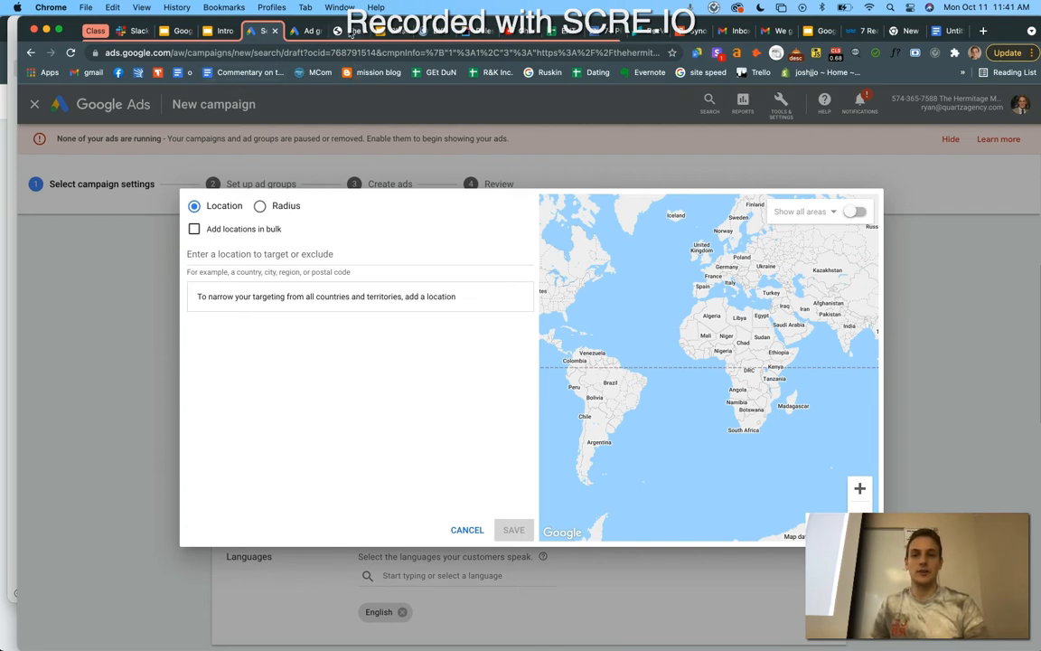
- Copy the museum's street address from its website's footer and return to the location search in Google Ads
{"action": "left_click", "coordinate": [350, 33]}
{"action": "scroll", "coordinate": [493, 513], "scroll_direction": "down", "scroll_amount": 5}
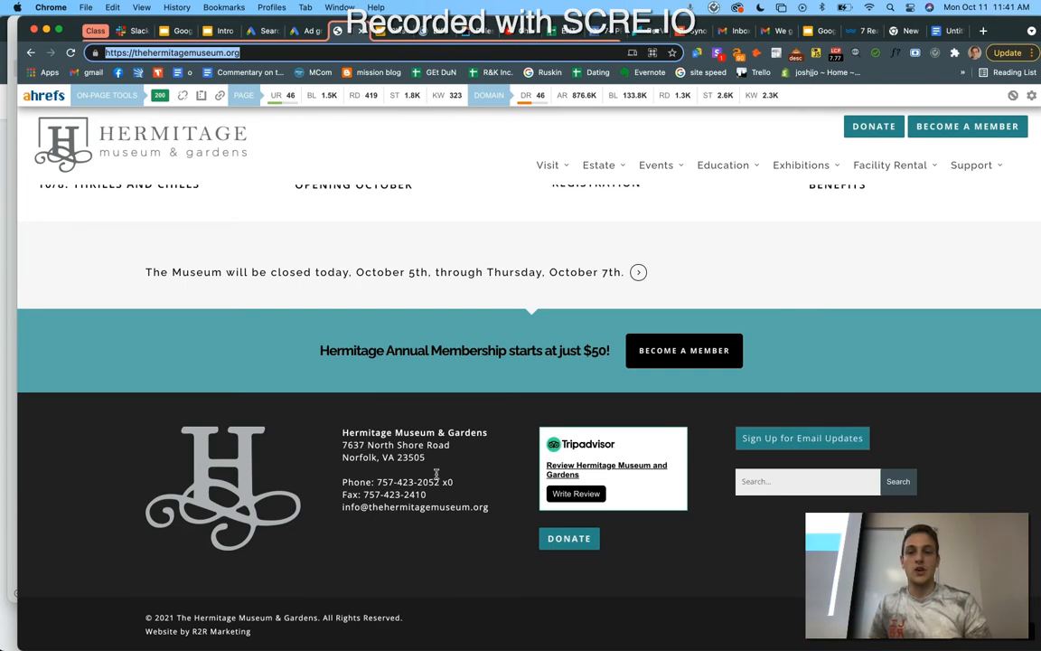
{"action": "left_click_drag", "start_coordinate": [425, 459], "coordinate": [335, 450]}
{"action": "key", "text": "super+c"}
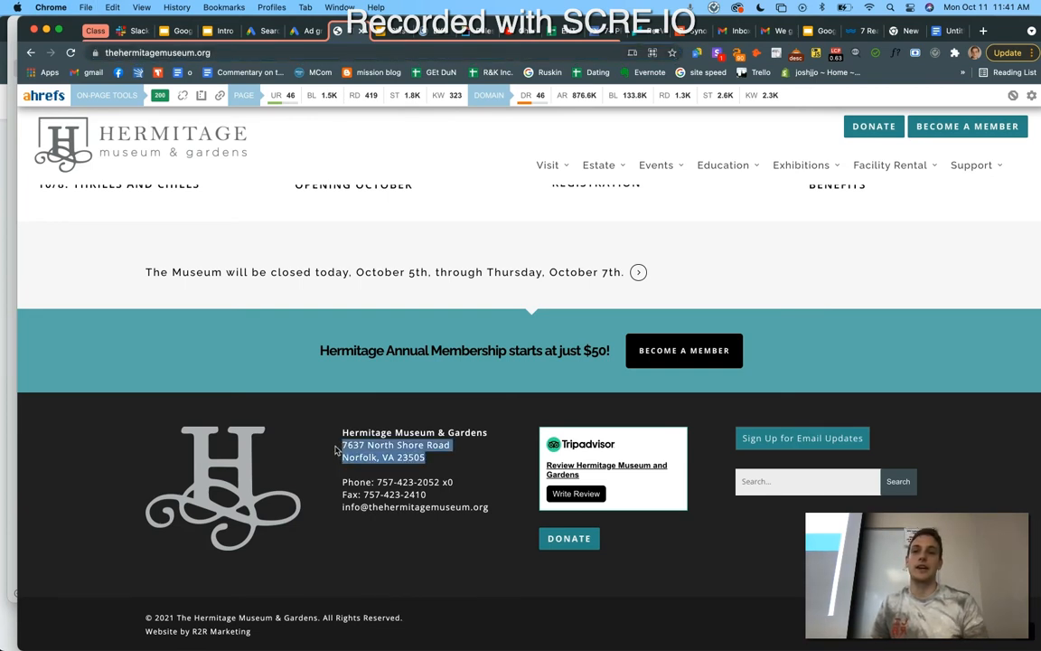
{"action": "left_click", "coordinate": [297, 30]}
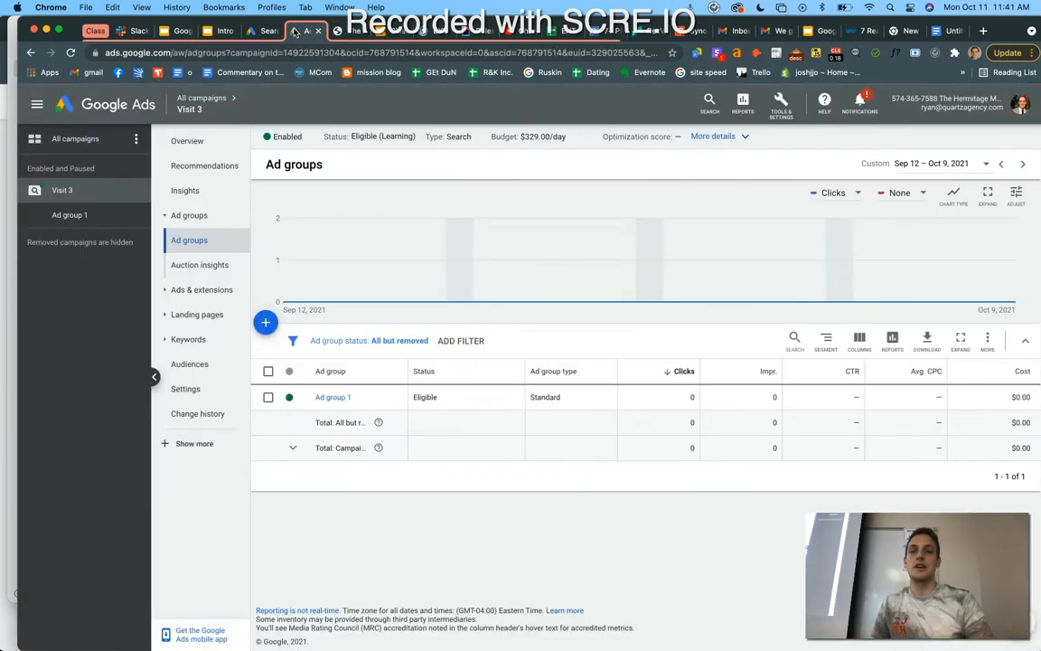
{"action": "left_click", "coordinate": [250, 31]}
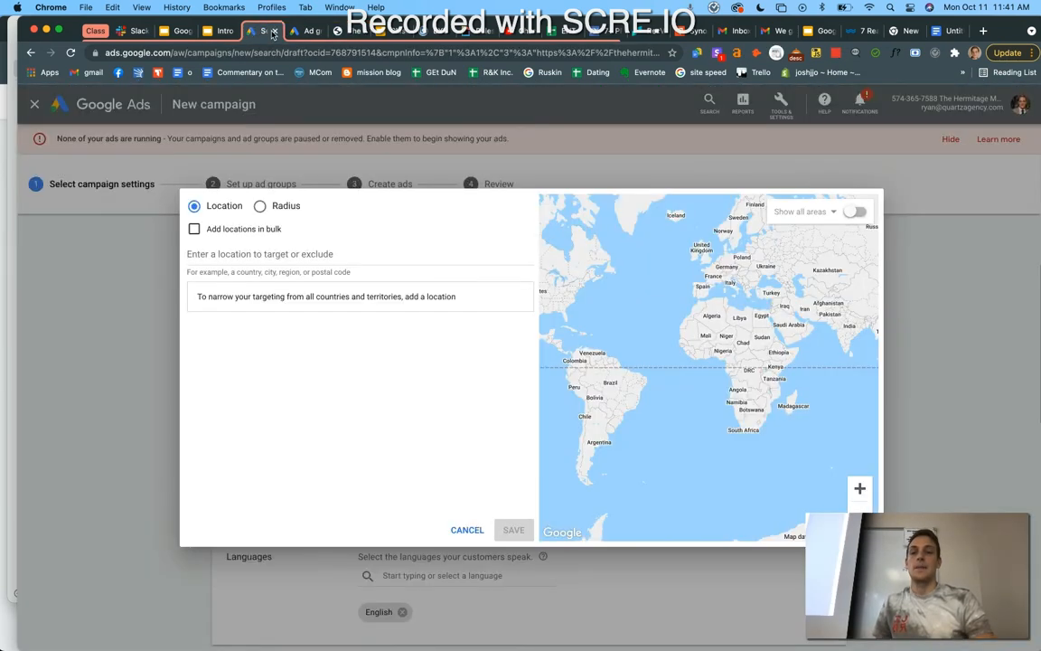
- Switch the advanced location search to Radius targeting and set the radius to 100 mi
{"action": "left_click", "coordinate": [213, 255]}
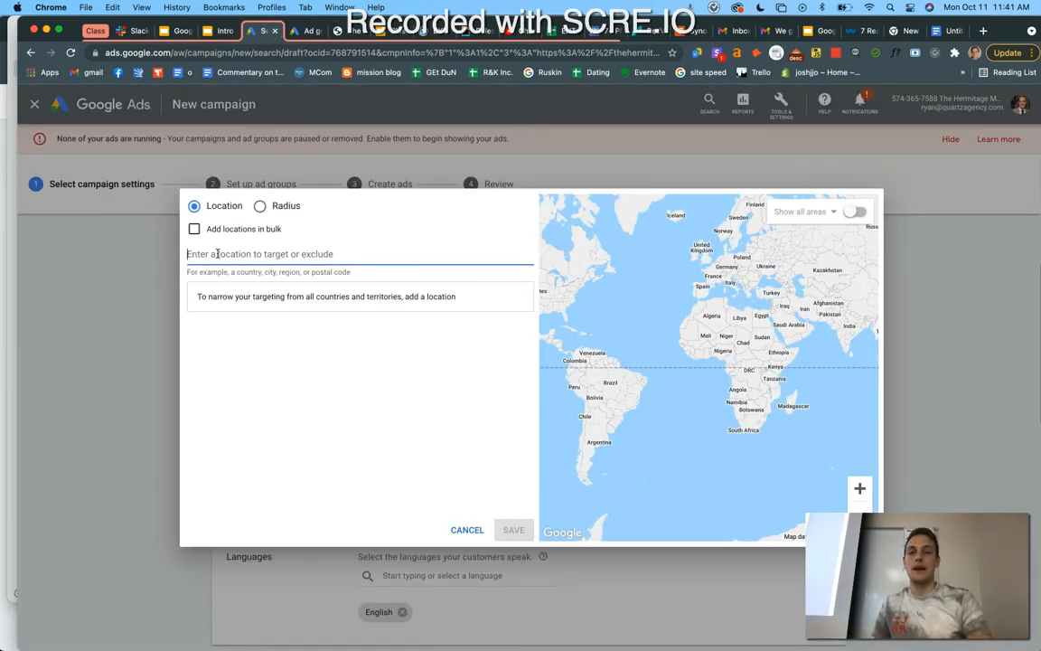
{"action": "left_click", "coordinate": [258, 208]}
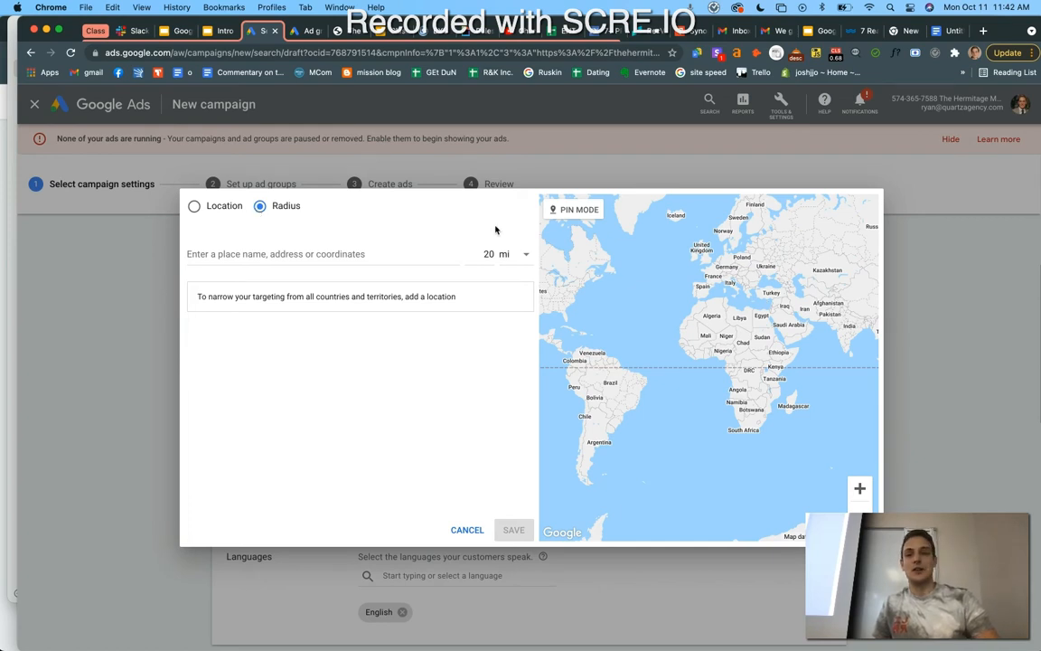
{"action": "left_click", "coordinate": [488, 254]}
{"action": "key", "text": "BackSpace"}
{"action": "key", "text": "BackSpace"}
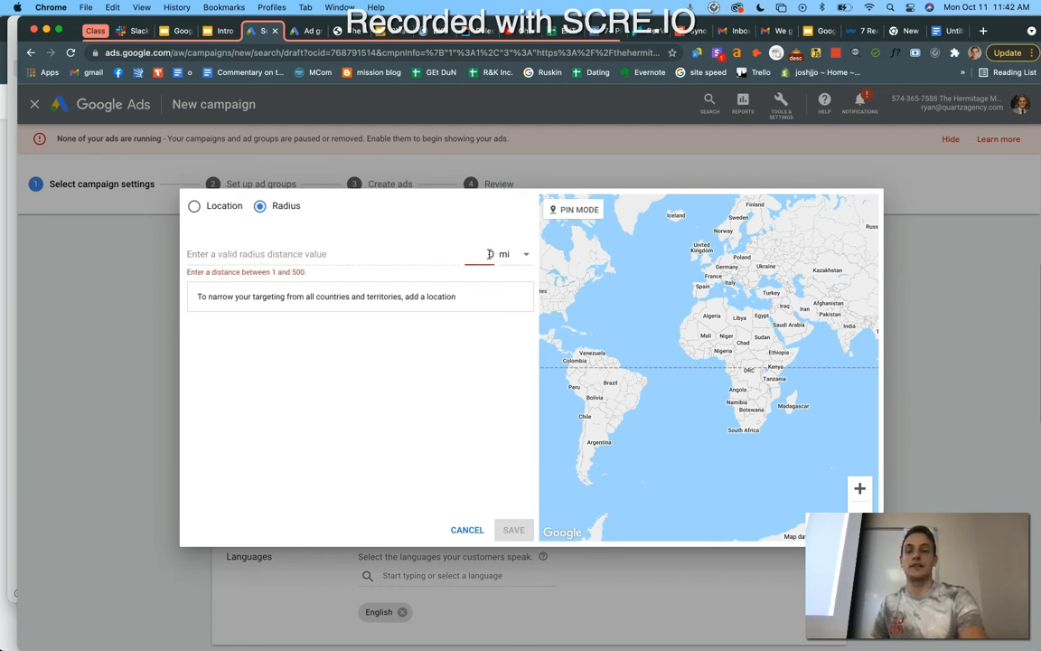
{"action": "type", "text": "100"}
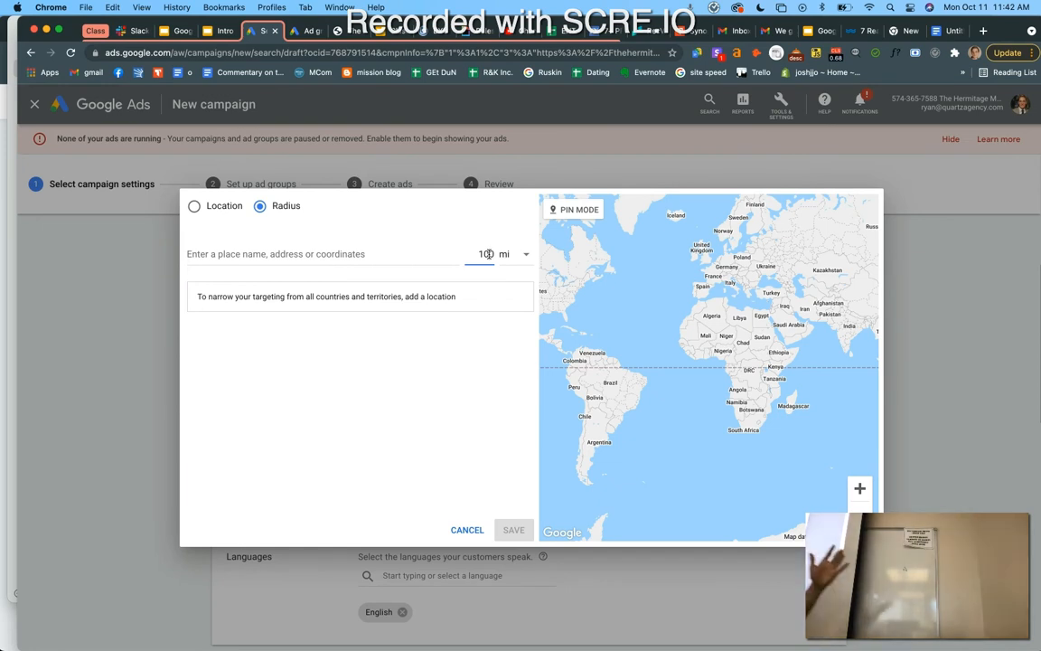
- Target the radius around the museum's copied street address and save the location targeting
{"action": "left_click", "coordinate": [353, 254]}
{"action": "key", "text": "super+v"}
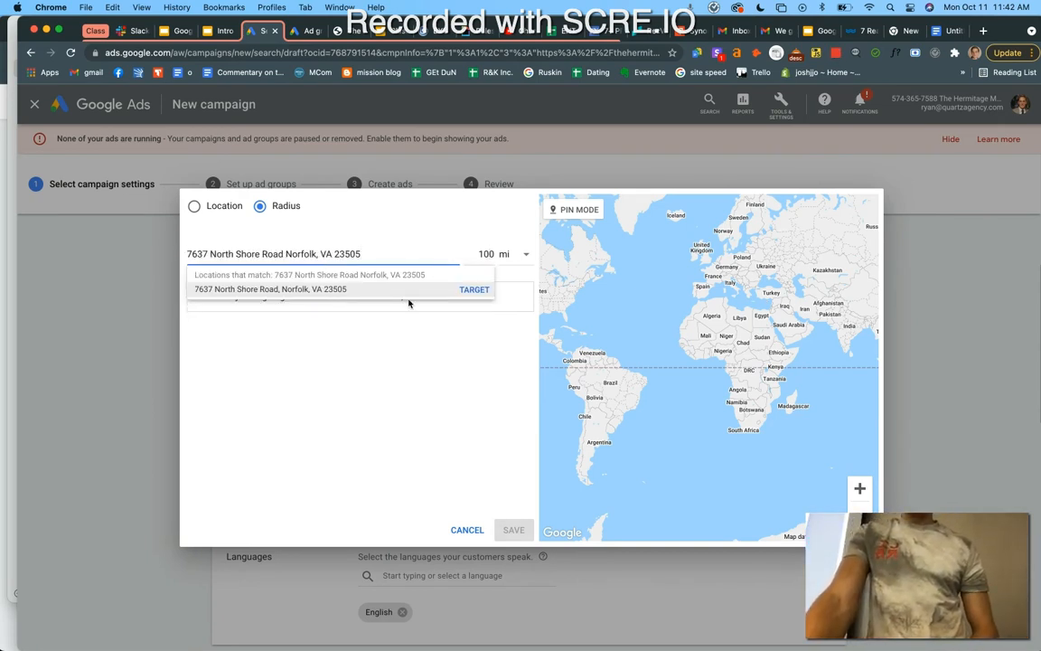
{"action": "left_click", "coordinate": [475, 291]}
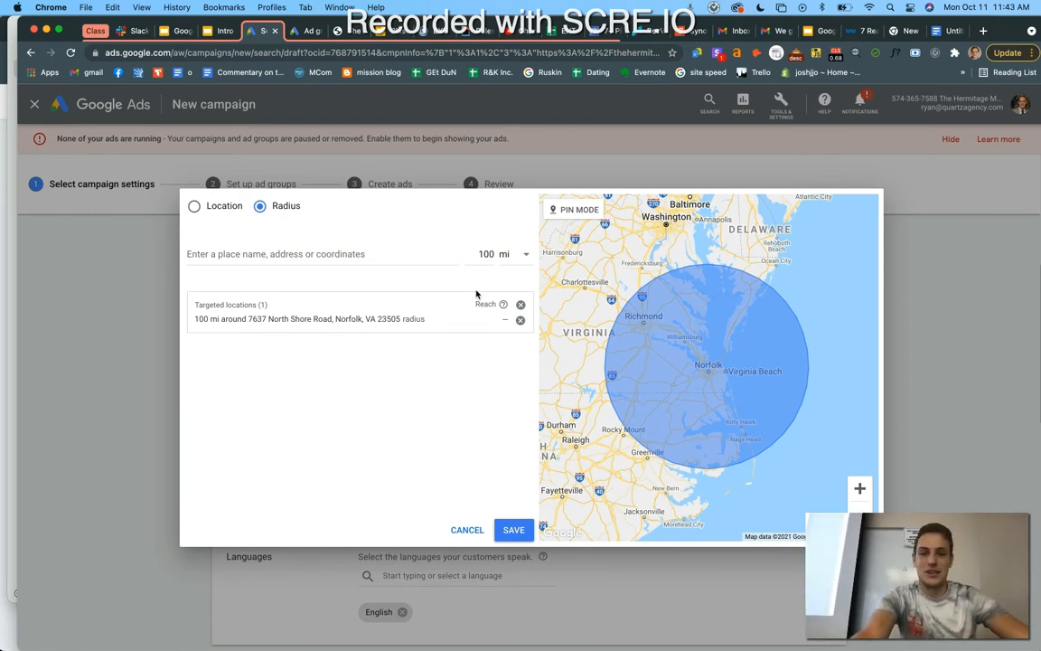
{"action": "left_click", "coordinate": [513, 531]}
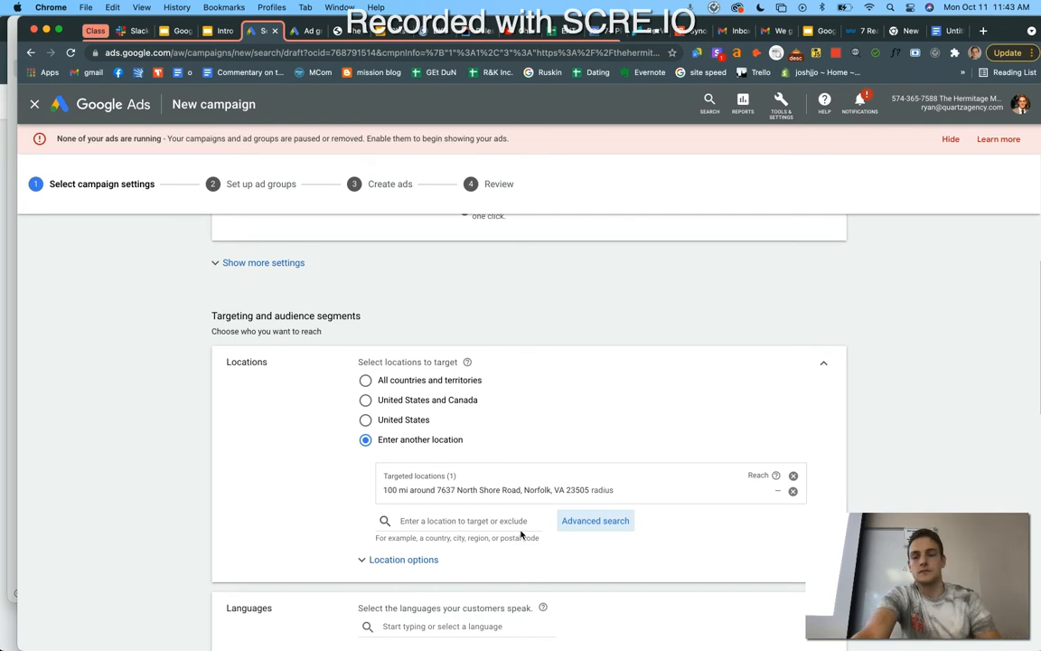
- Set the campaign's average daily budget to $329
{"action": "scroll", "coordinate": [509, 339], "scroll_direction": "down", "scroll_amount": 3}
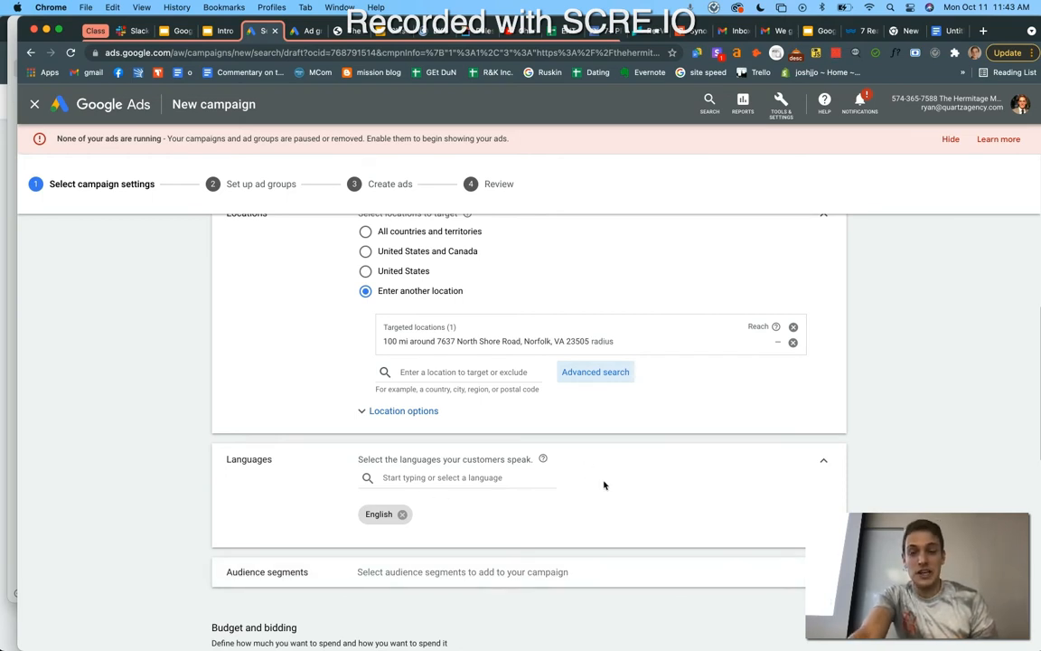
{"action": "scroll", "coordinate": [507, 630], "scroll_direction": "down", "scroll_amount": 1}
{"action": "scroll", "coordinate": [507, 631], "scroll_direction": "down", "scroll_amount": 3}
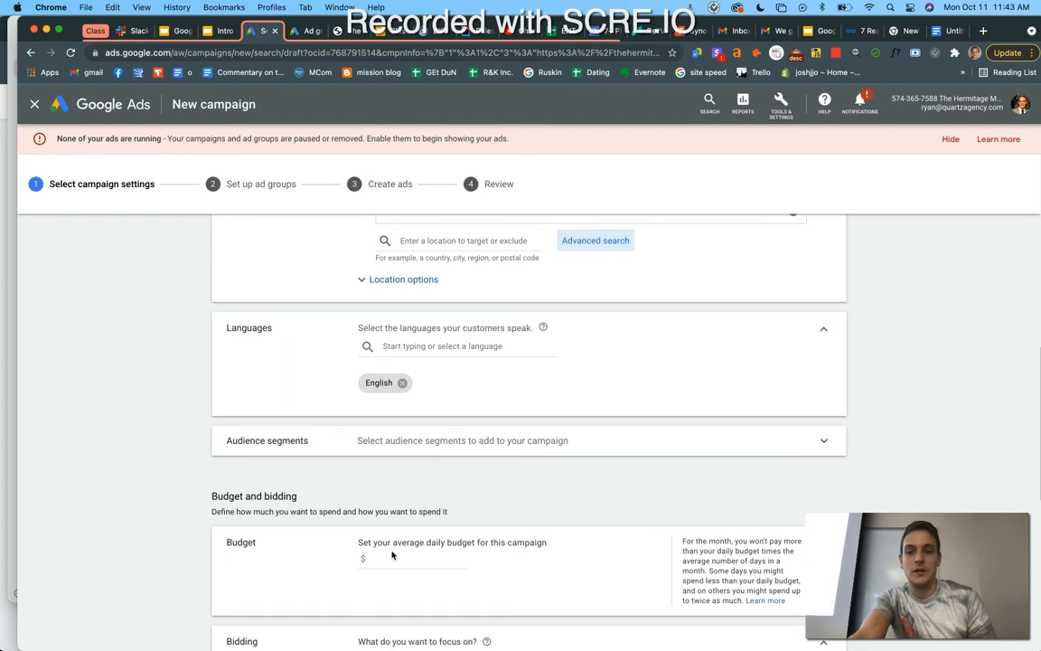
{"action": "scroll", "coordinate": [381, 561], "scroll_direction": "down", "scroll_amount": 4}
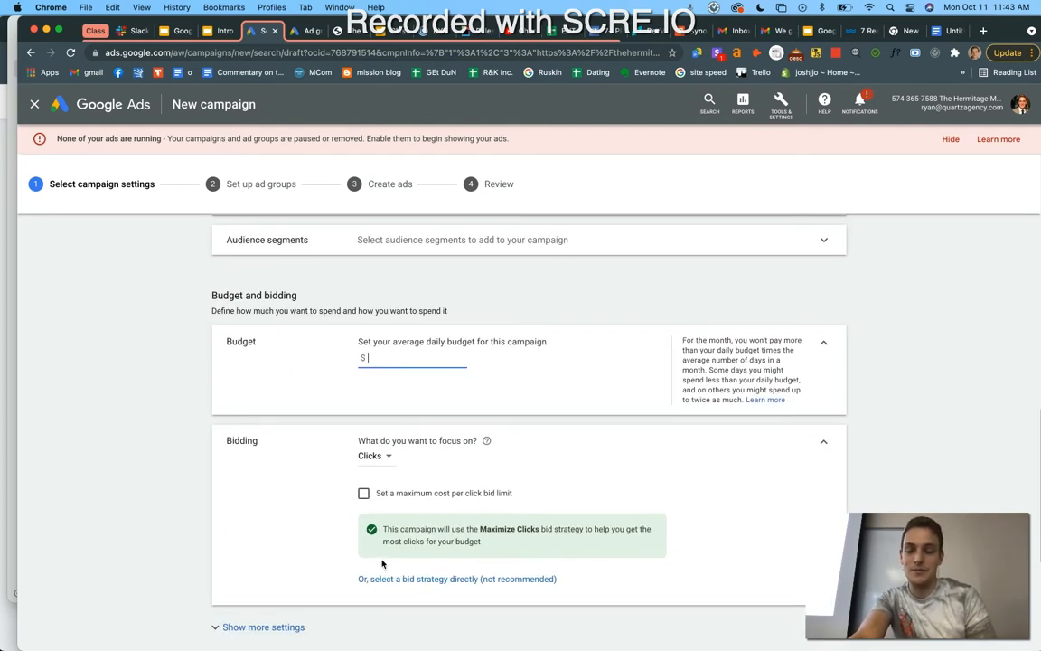
{"action": "type", "text": "329"}
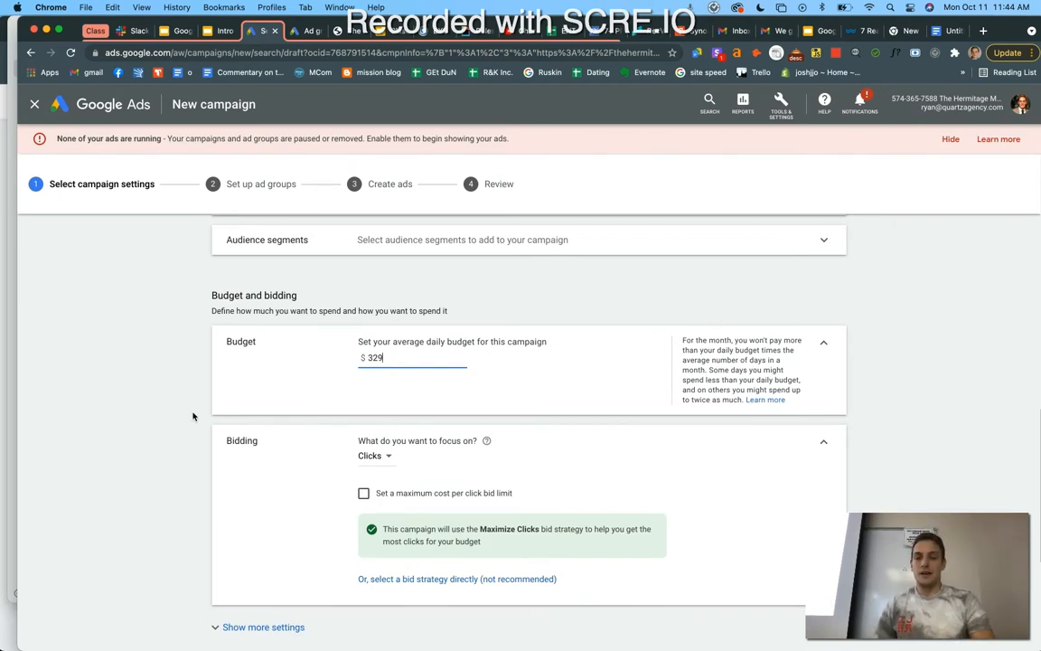
- Keep Clicks as the bidding focus and save the campaign settings without ad extensions to continue to ad group setup
{"action": "left_click", "coordinate": [390, 457]}
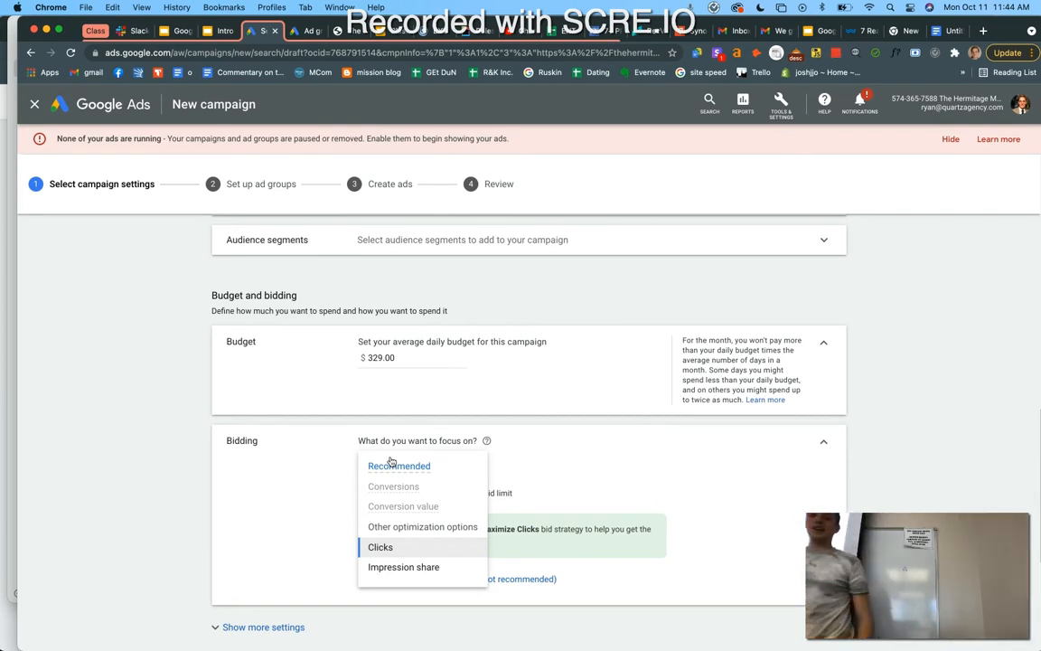
{"action": "left_click", "coordinate": [374, 548]}
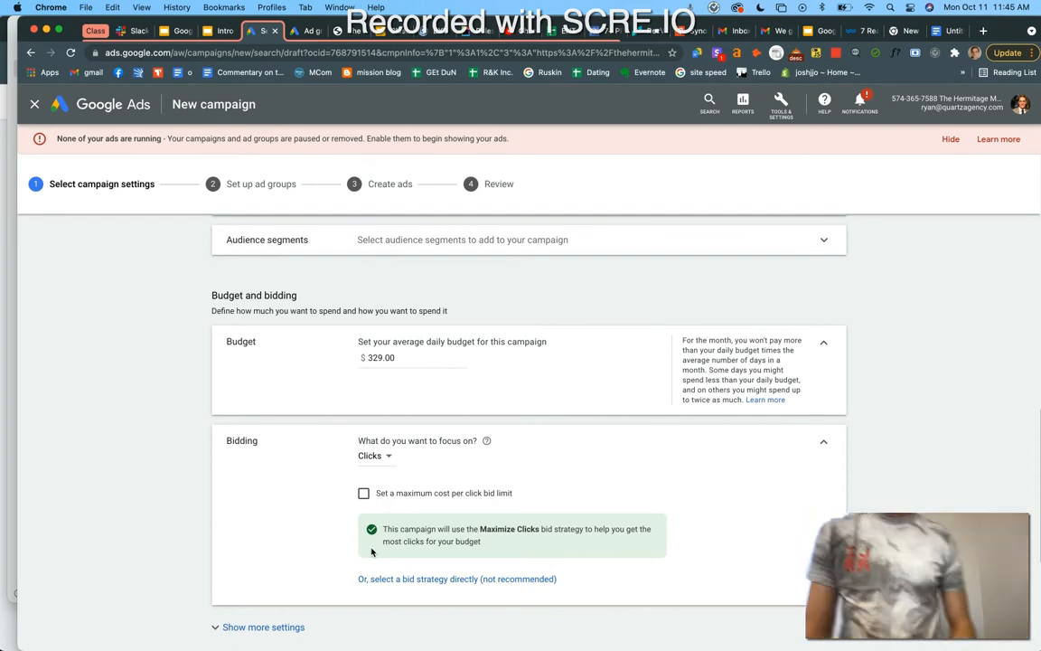
{"action": "scroll", "coordinate": [371, 552], "scroll_direction": "down", "scroll_amount": 4}
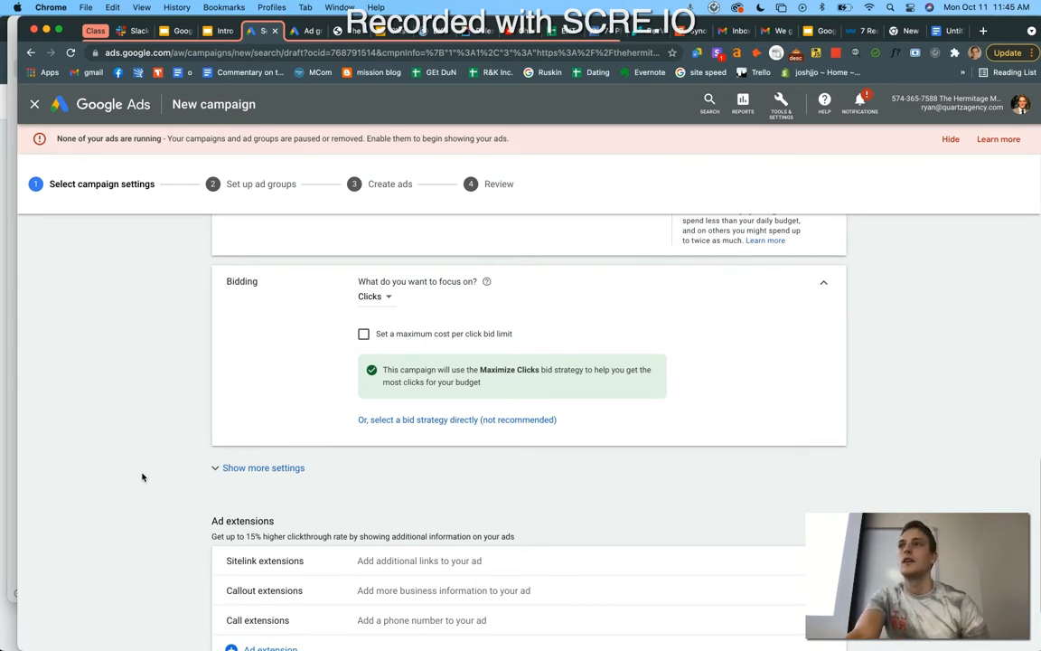
{"action": "scroll", "coordinate": [142, 477], "scroll_direction": "down", "scroll_amount": 2}
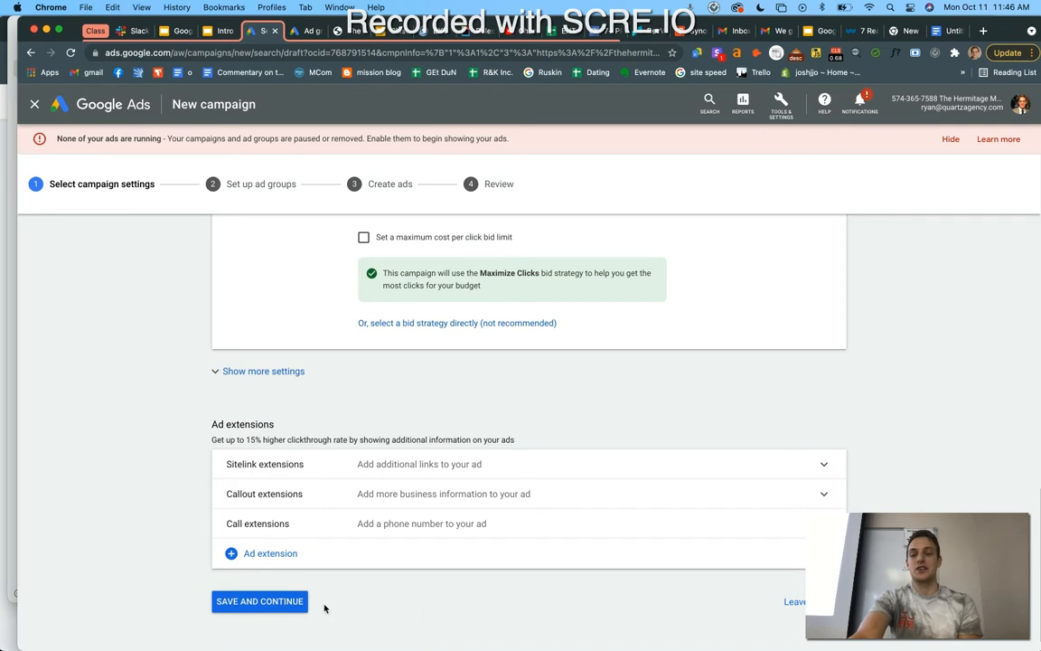
{"action": "left_click", "coordinate": [240, 604]}
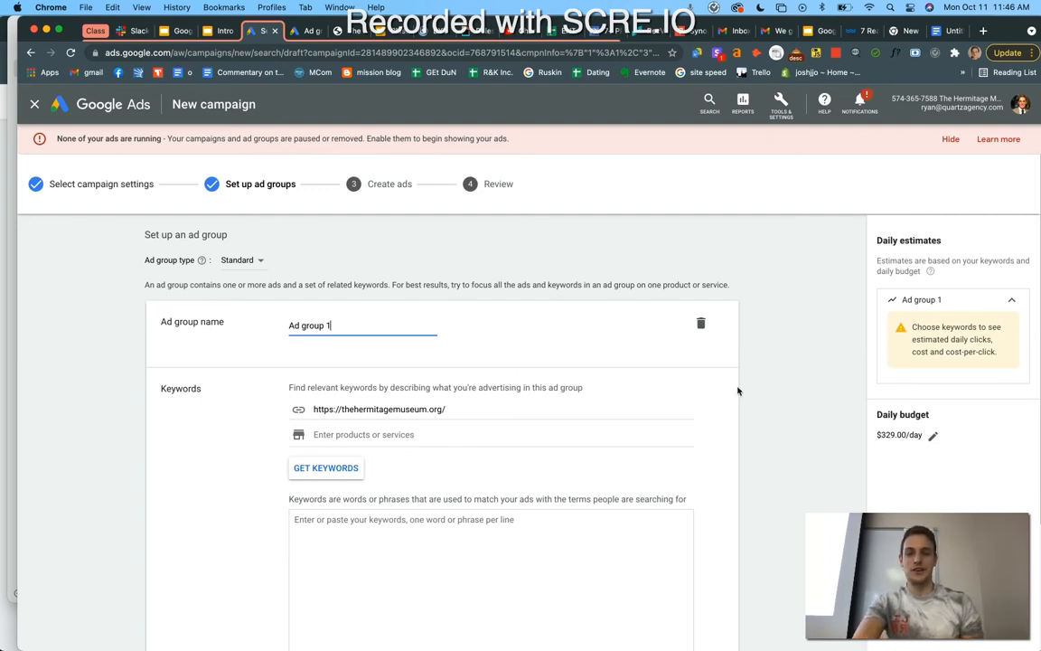
- Request keyword suggestions for Ad group 1 based on the museum's website
{"action": "scroll", "coordinate": [738, 390], "scroll_direction": "down", "scroll_amount": 2}
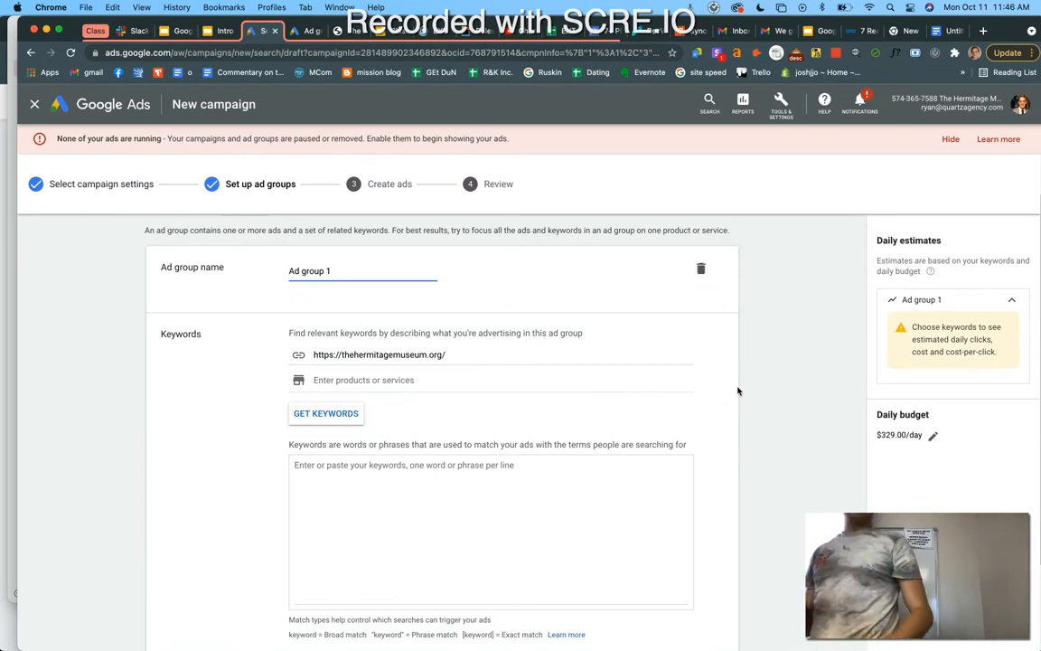
{"action": "left_click", "coordinate": [398, 522]}
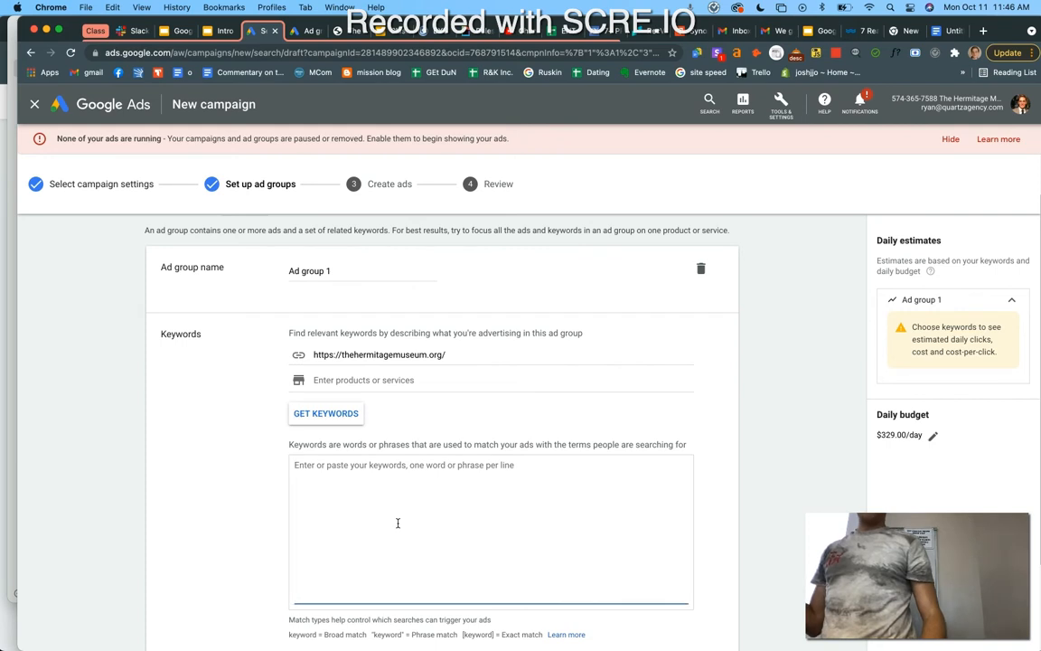
{"action": "scroll", "coordinate": [397, 523], "scroll_direction": "down", "scroll_amount": 2}
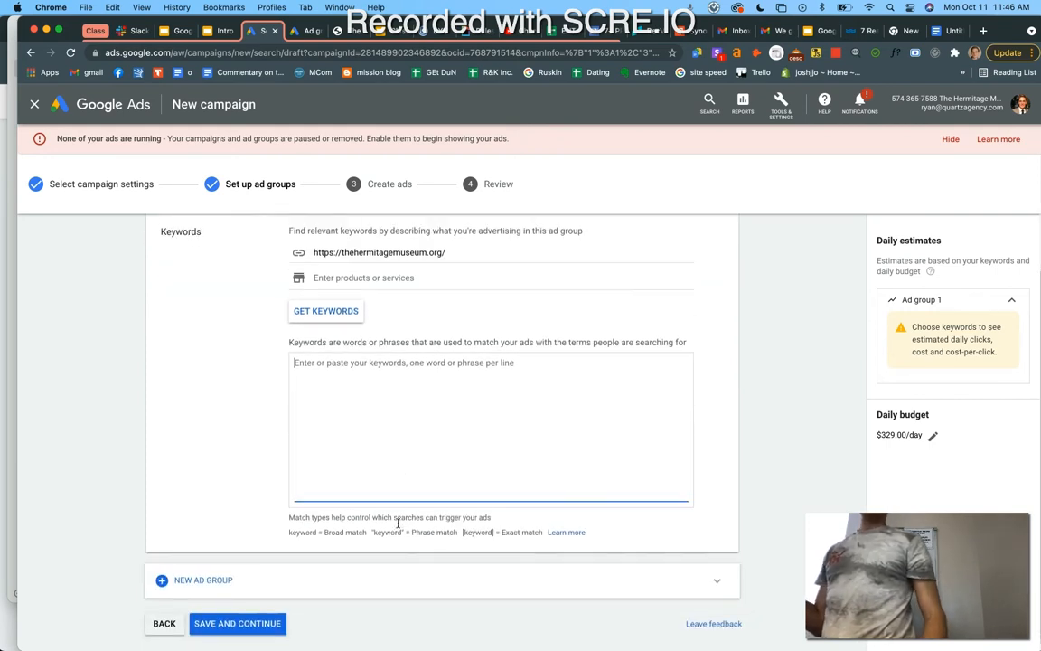
{"action": "scroll", "coordinate": [398, 522], "scroll_direction": "up", "scroll_amount": 4}
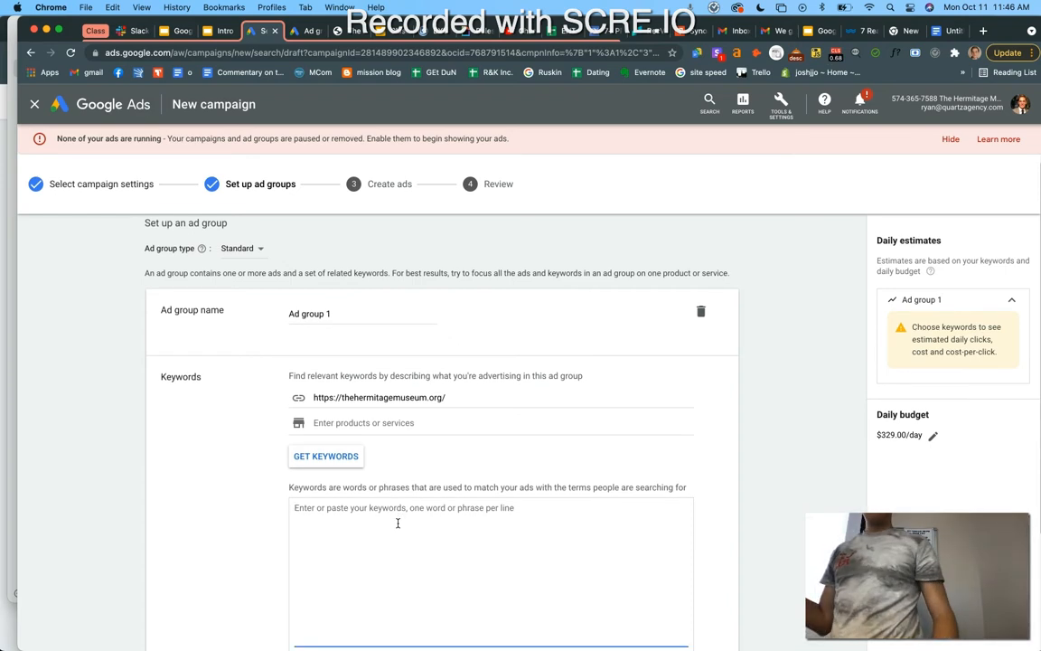
{"action": "scroll", "coordinate": [398, 522], "scroll_direction": "down", "scroll_amount": 3}
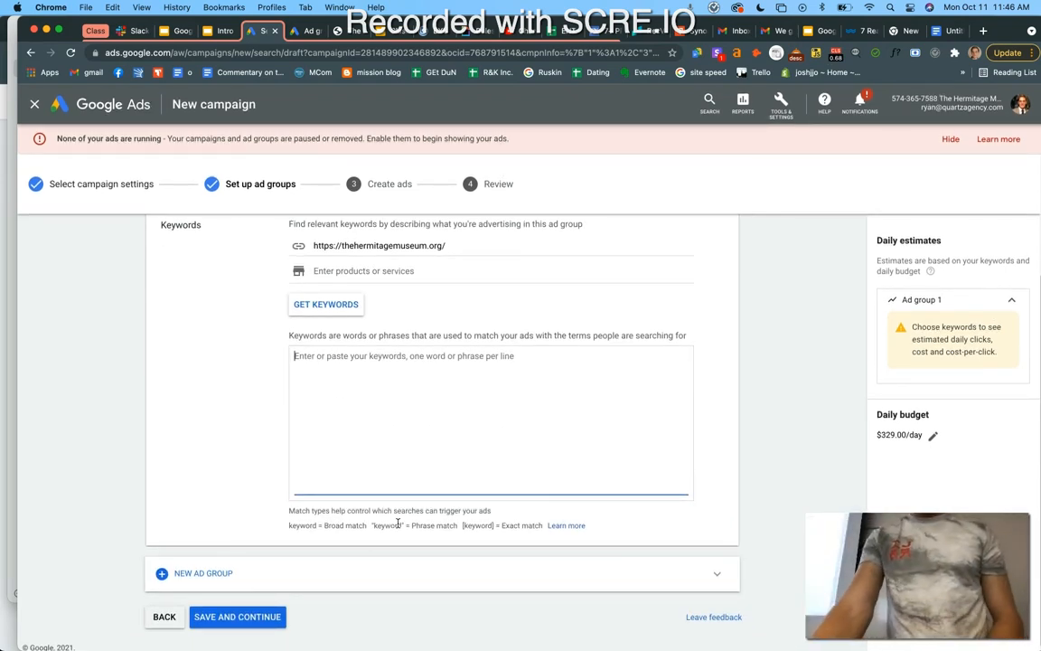
{"action": "left_click", "coordinate": [321, 307]}
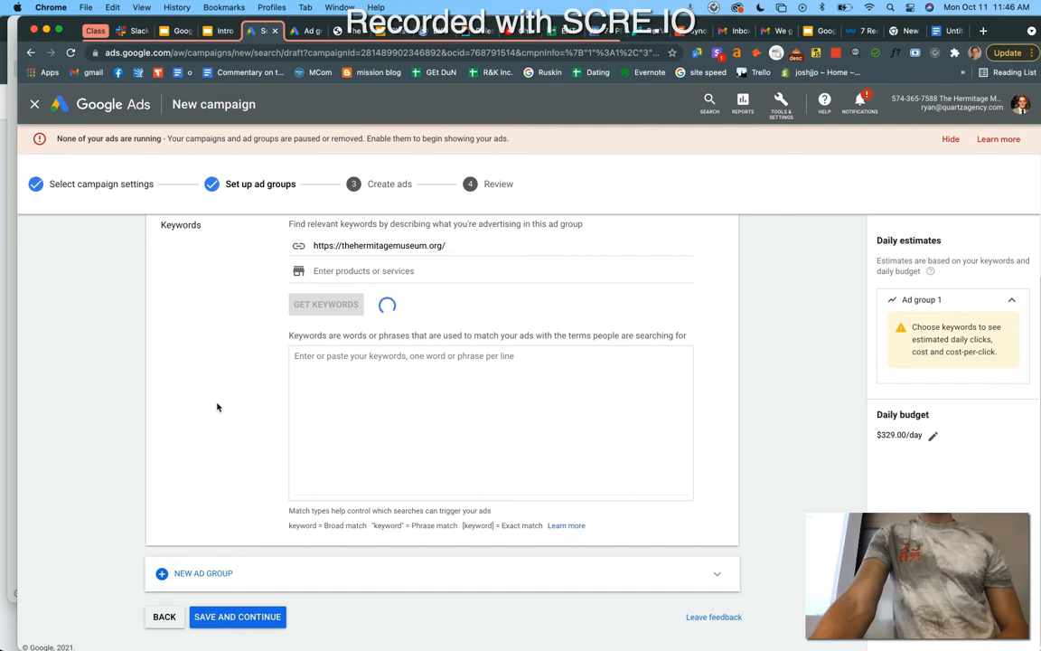
- Enter the keywords "museum" and "no keywords" for Ad group 1, then save and continue to ad creation
{"action": "left_click", "coordinate": [378, 416]}
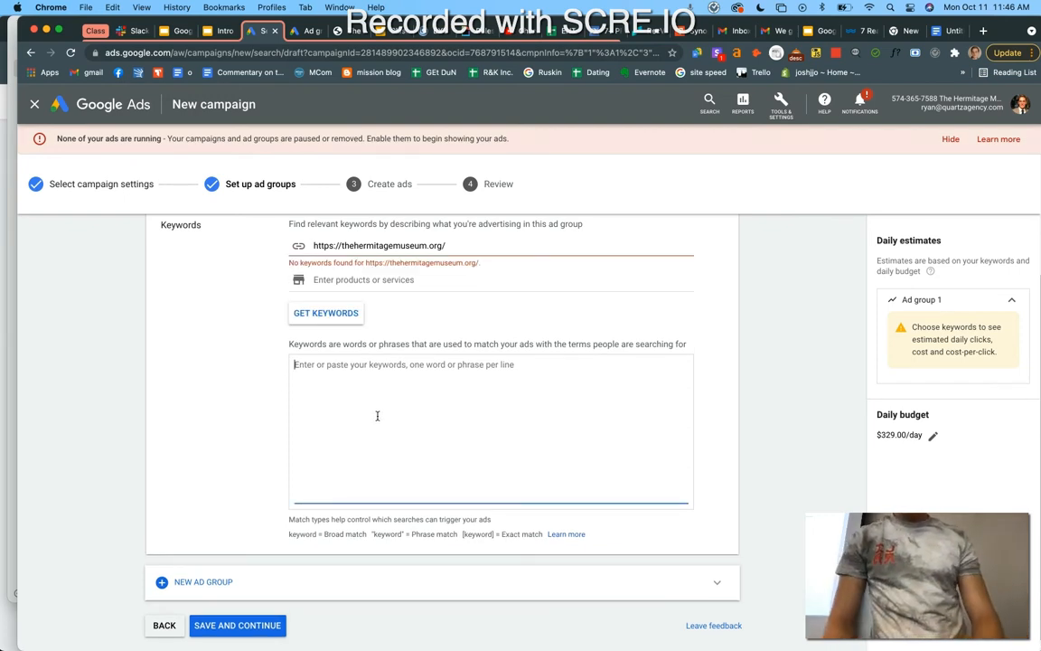
{"action": "type", "text": "museum"}
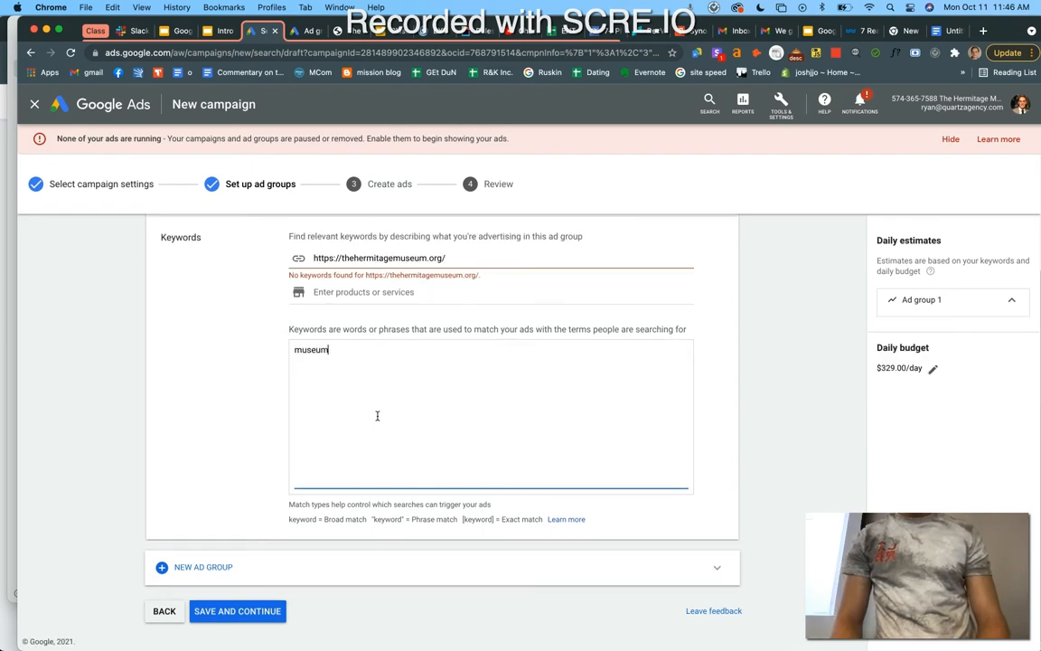
{"action": "key", "text": "Return"}
{"action": "type", "text": "no keywords"}
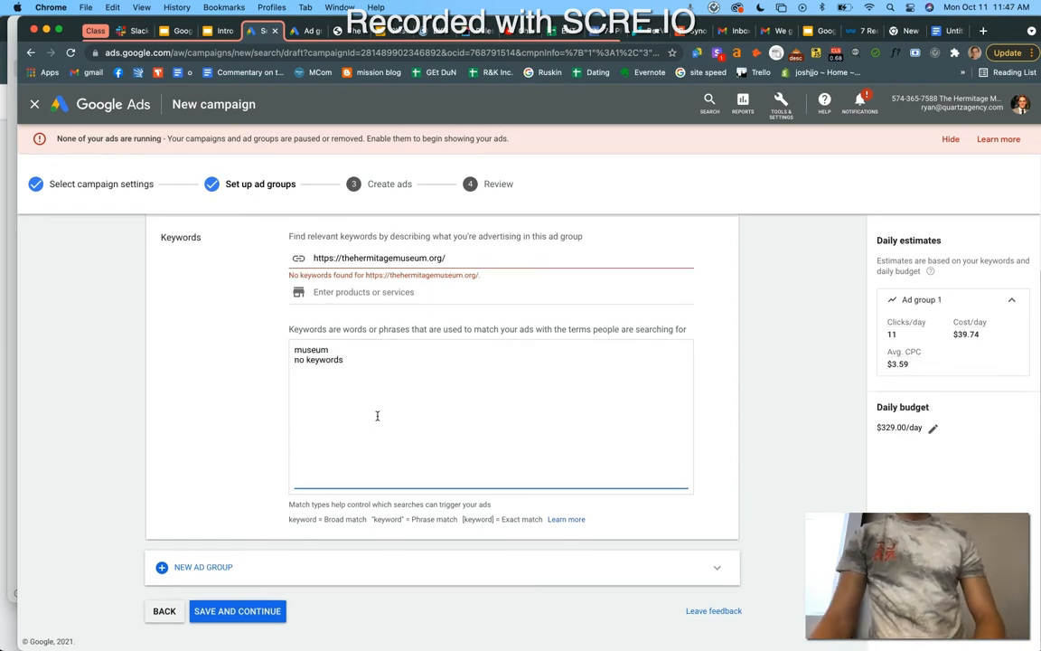
{"action": "key", "text": "Return"}
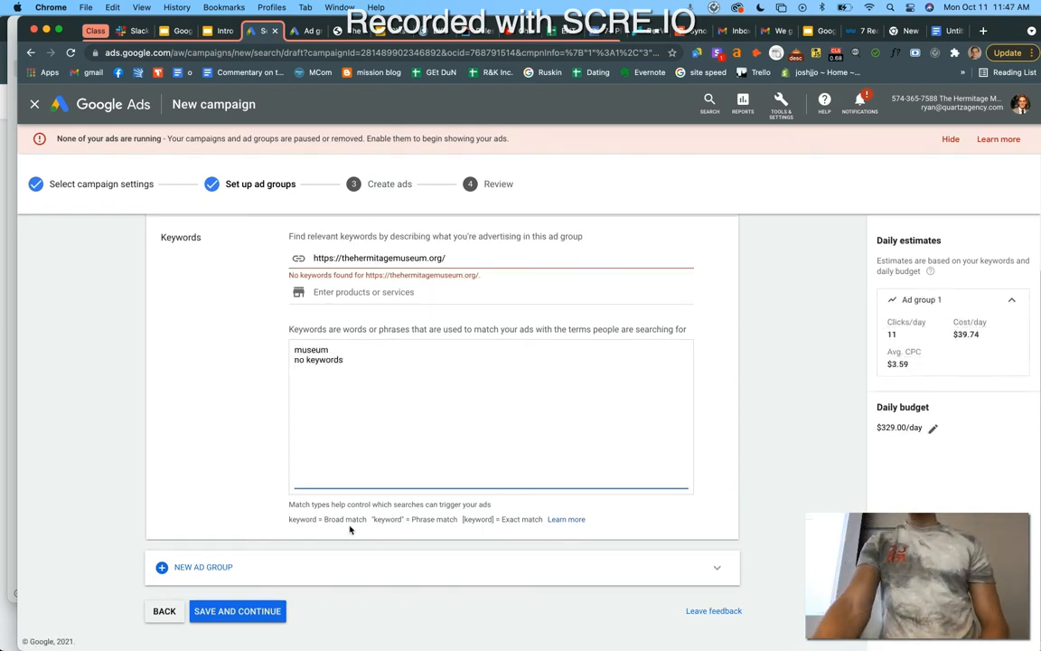
{"action": "left_click", "coordinate": [262, 612]}
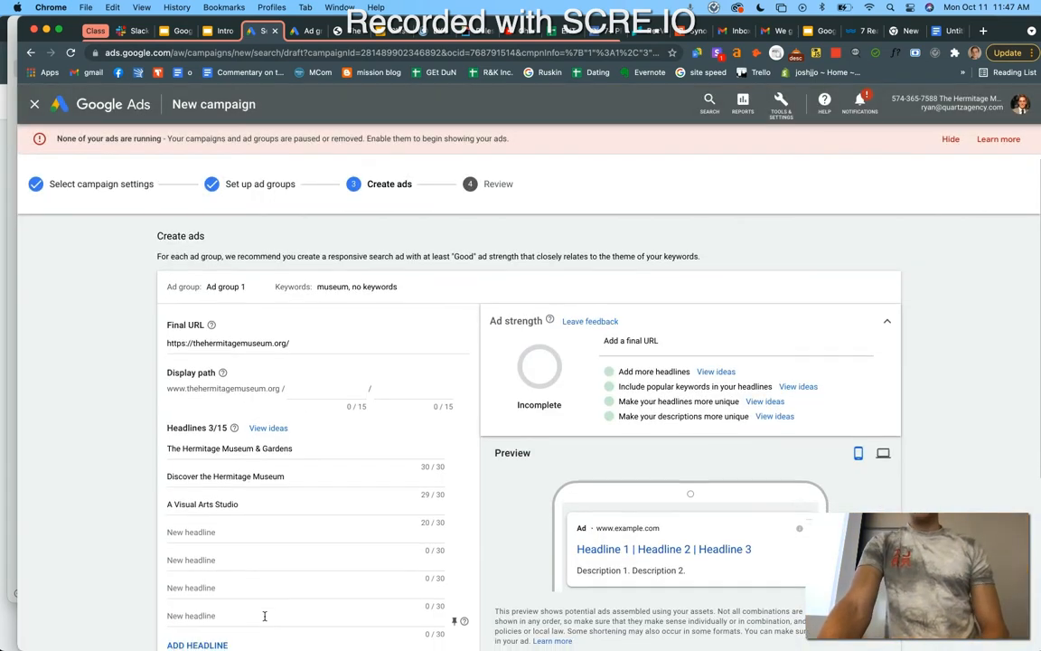
- Save the ad with its prefilled headlines and description and continue to the campaign review
{"action": "scroll", "coordinate": [265, 620], "scroll_direction": "down", "scroll_amount": 2}
{"action": "scroll", "coordinate": [265, 620], "scroll_direction": "down", "scroll_amount": 2}
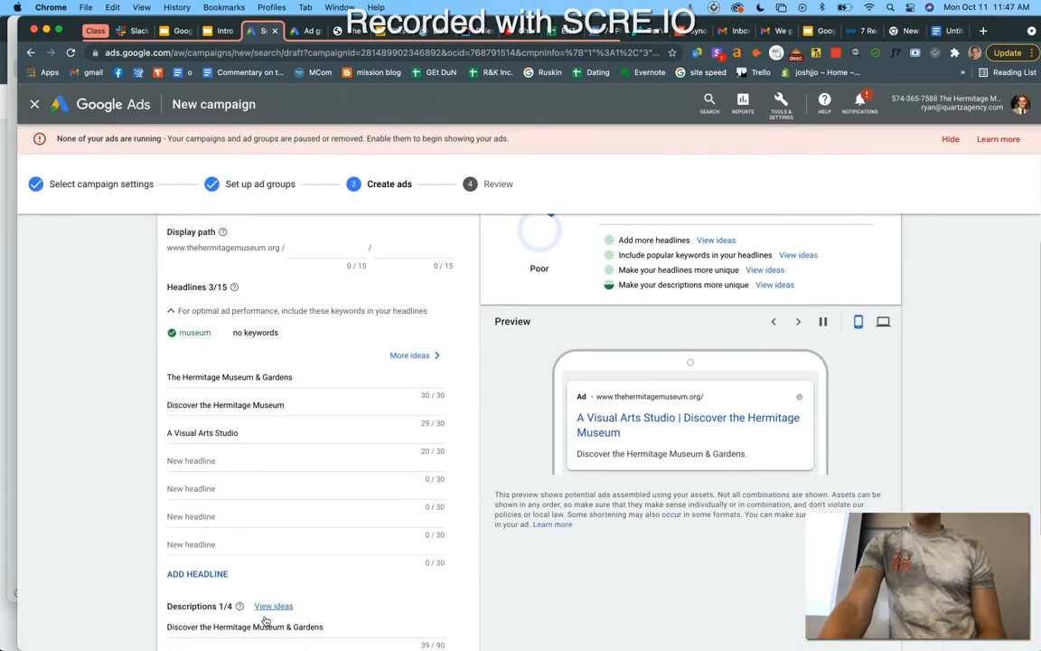
{"action": "scroll", "coordinate": [265, 620], "scroll_direction": "down", "scroll_amount": 2}
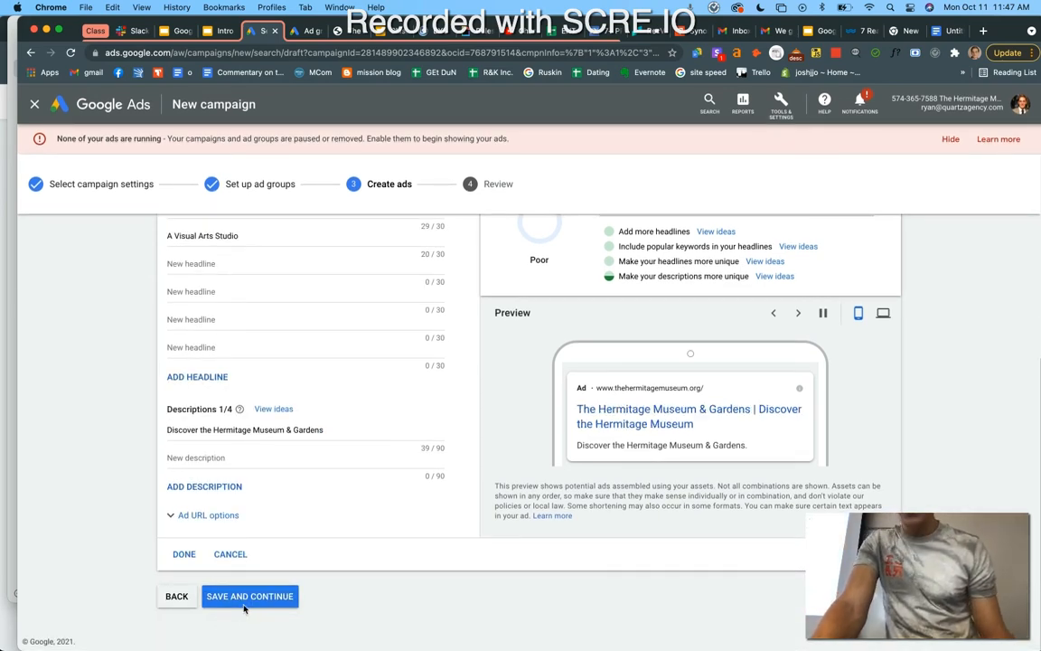
{"action": "left_click", "coordinate": [244, 601]}
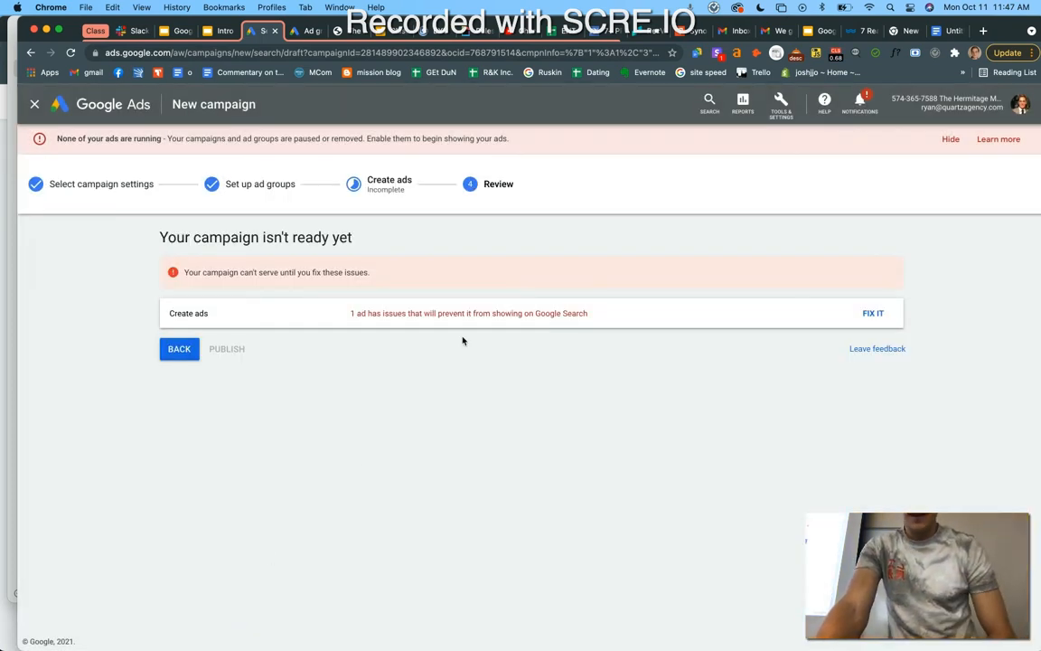
- Reopen the ad flagged in the review and add "A Visual Arts Studi" as its fourth headline
{"action": "left_click", "coordinate": [873, 313]}
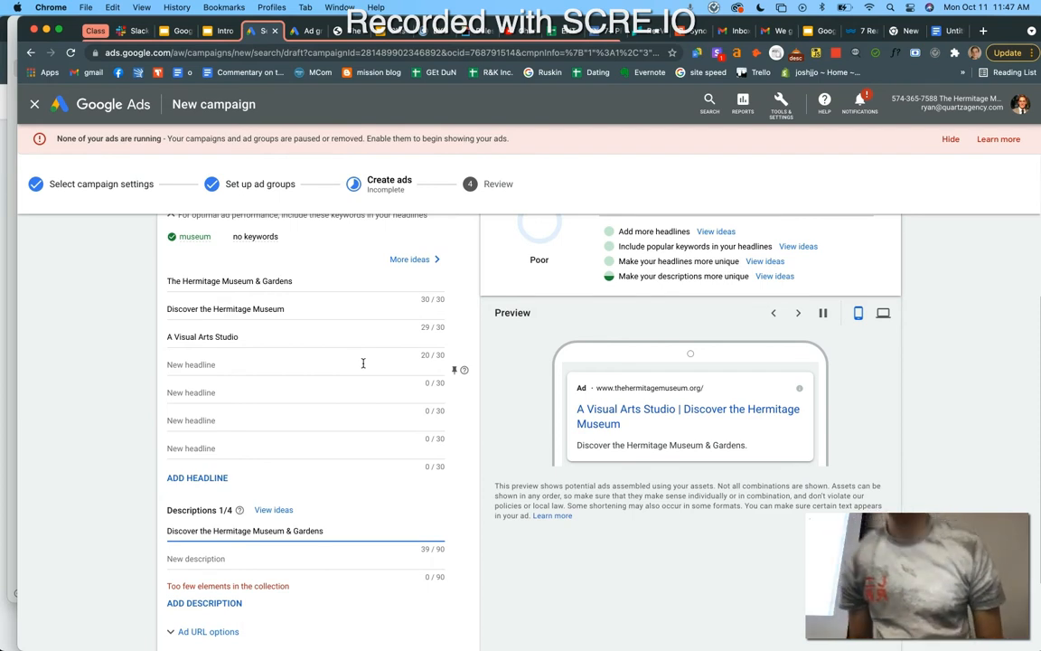
{"action": "left_click", "coordinate": [256, 367]}
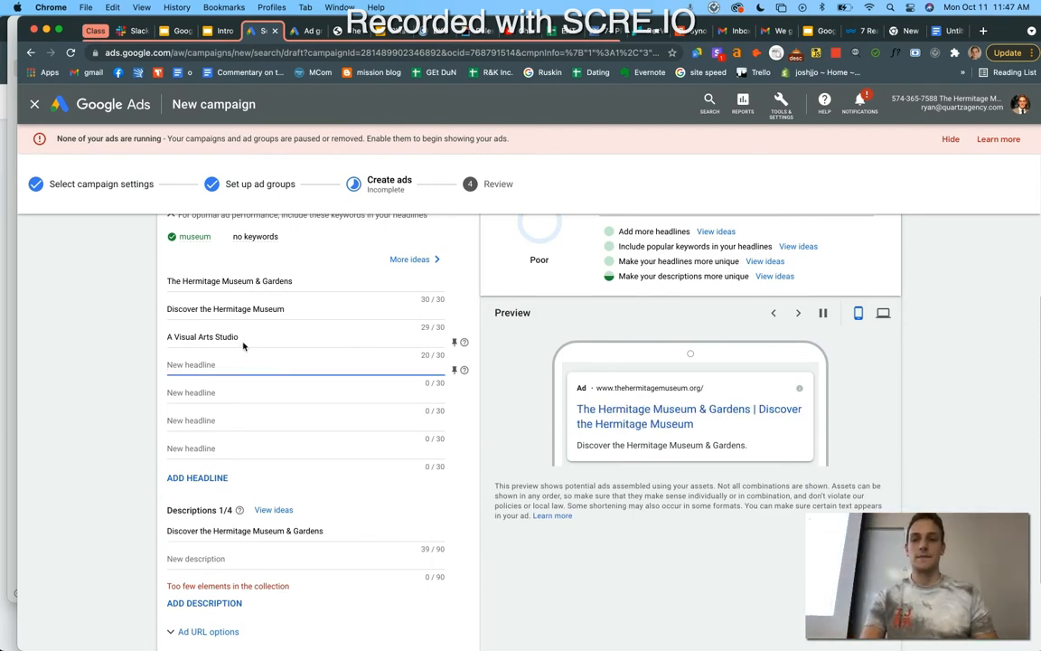
{"action": "left_click", "coordinate": [242, 345]}
{"action": "double_click", "coordinate": [226, 334]}
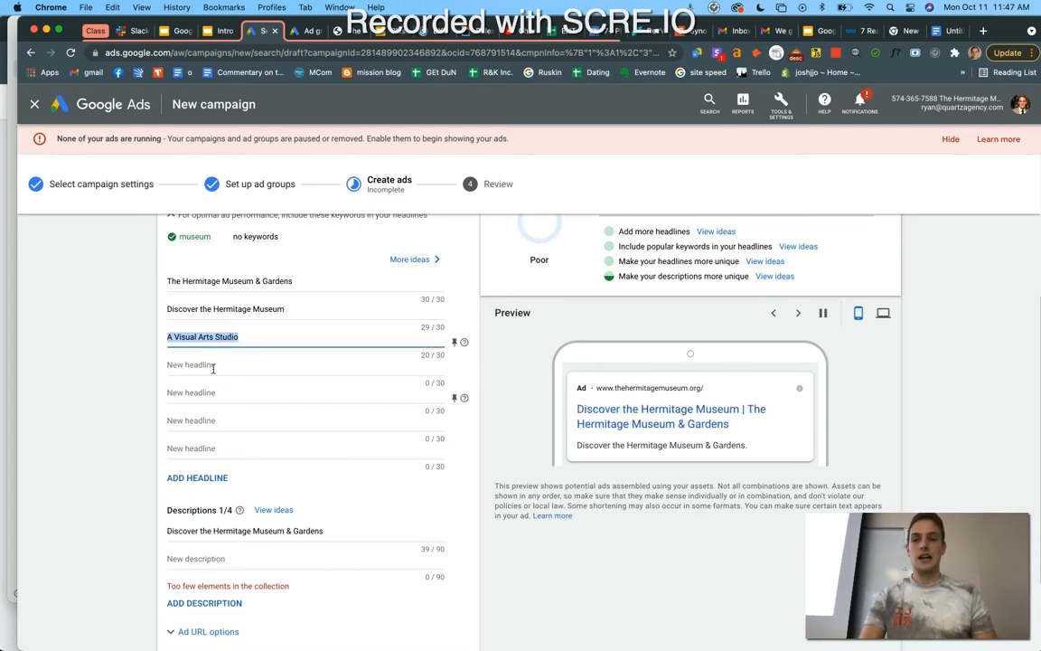
{"action": "left_click", "coordinate": [212, 366]}
{"action": "type", "text": "A Visual Arts Studio"}
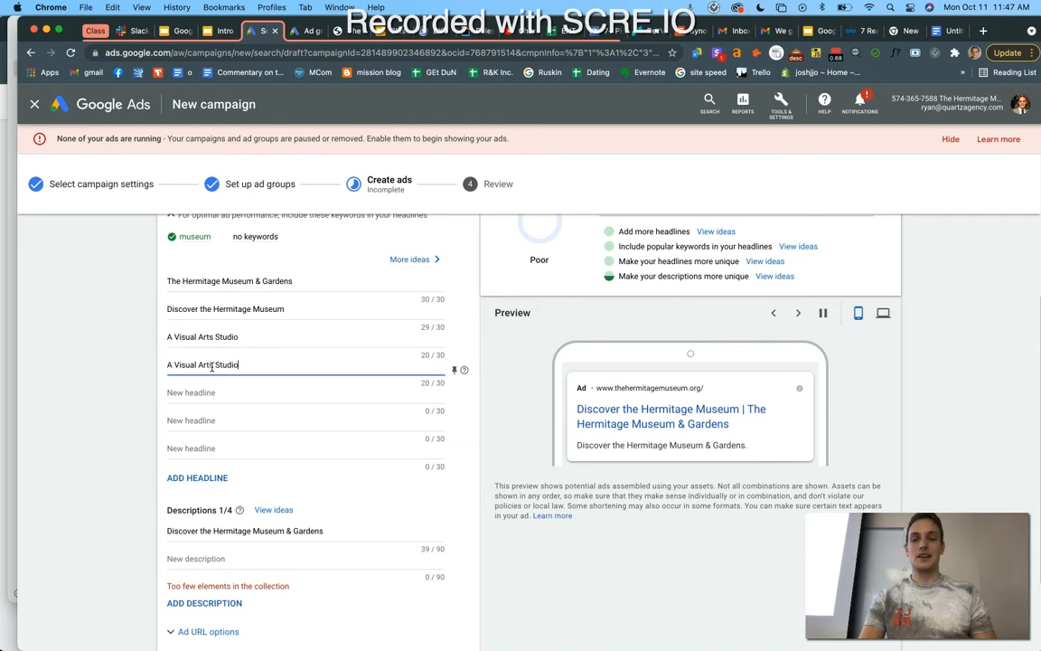
{"action": "key", "text": "BackSpace"}
{"action": "left_click", "coordinate": [241, 392]}
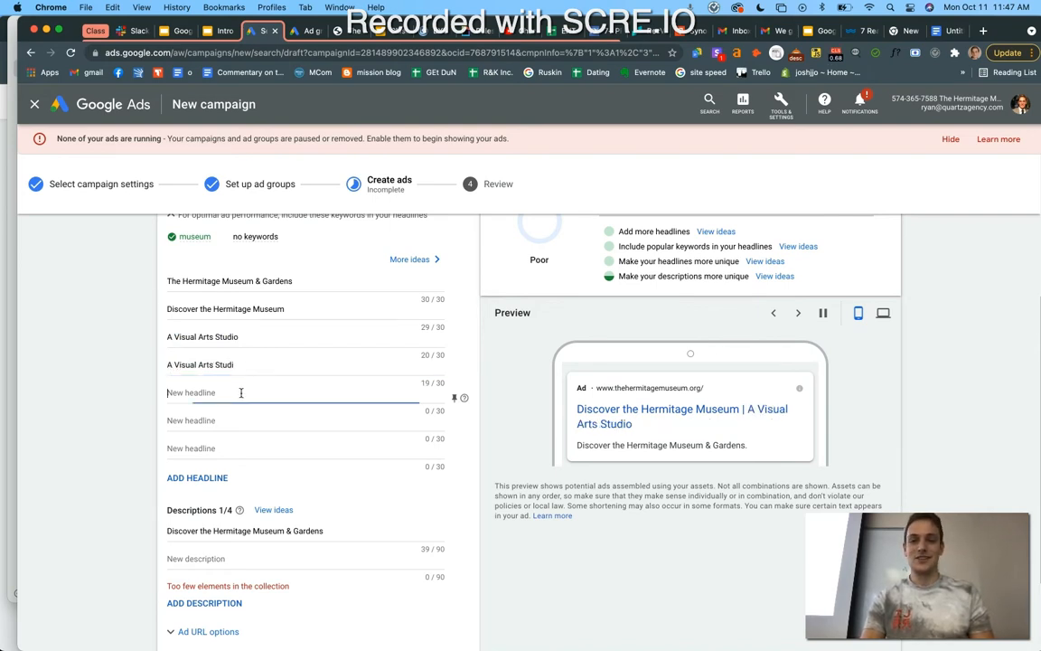
- Add "A Visual Atudio" as the ad's fifth headline
{"action": "type", "text": "A Visual Arts Studio"}
{"action": "left_click", "coordinate": [217, 393]}
{"action": "key", "text": "BackSpace"}
{"action": "key", "text": "BackSpace"}
{"action": "key", "text": "BackSpace"}
{"action": "key", "text": "BackSpace"}
{"action": "key", "text": "BackSpace"}
- Copy the first description into the second description and shorten it to "Discover the Hermitage Museum & Gard"
{"action": "scroll", "coordinate": [192, 489], "scroll_direction": "down", "scroll_amount": 3}
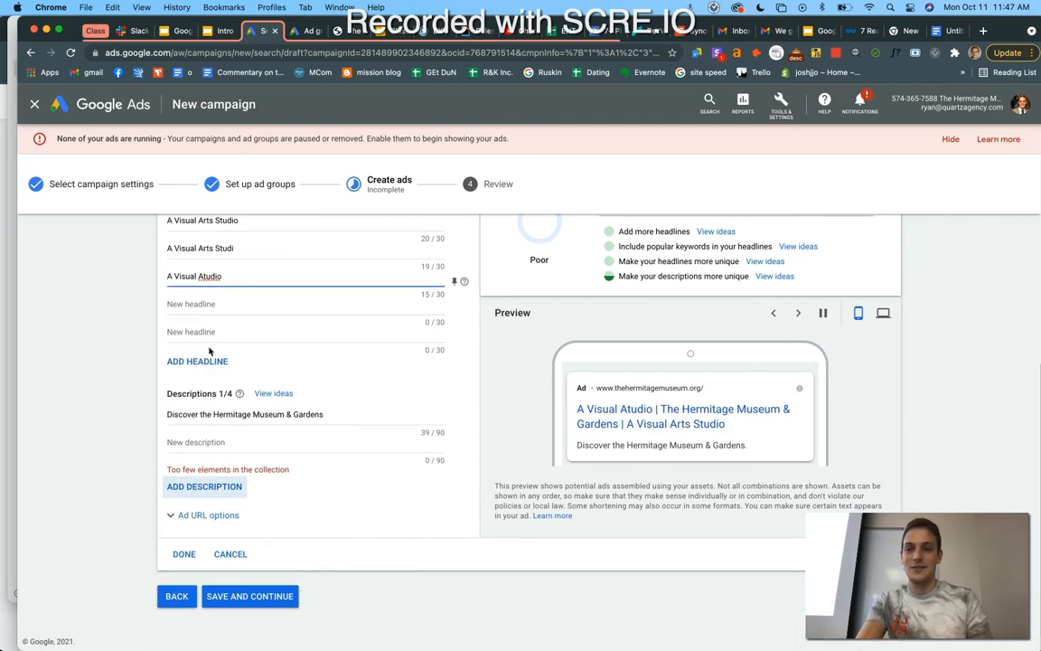
{"action": "triple_click", "coordinate": [254, 414]}
{"action": "key", "text": "super+c"}
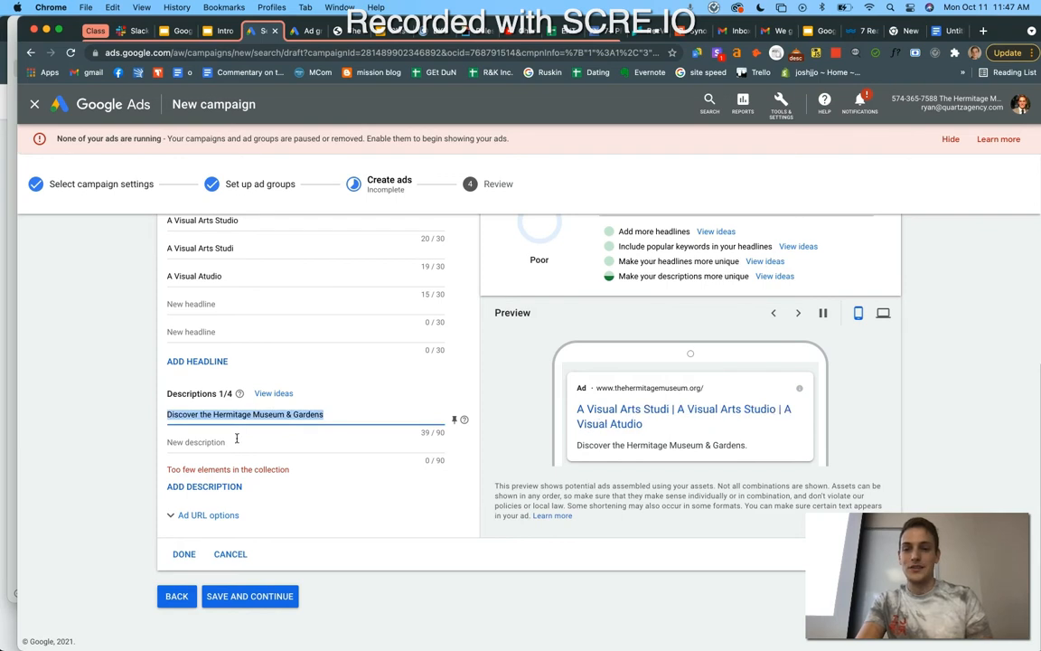
{"action": "left_click", "coordinate": [237, 440]}
{"action": "key", "text": "super+v"}
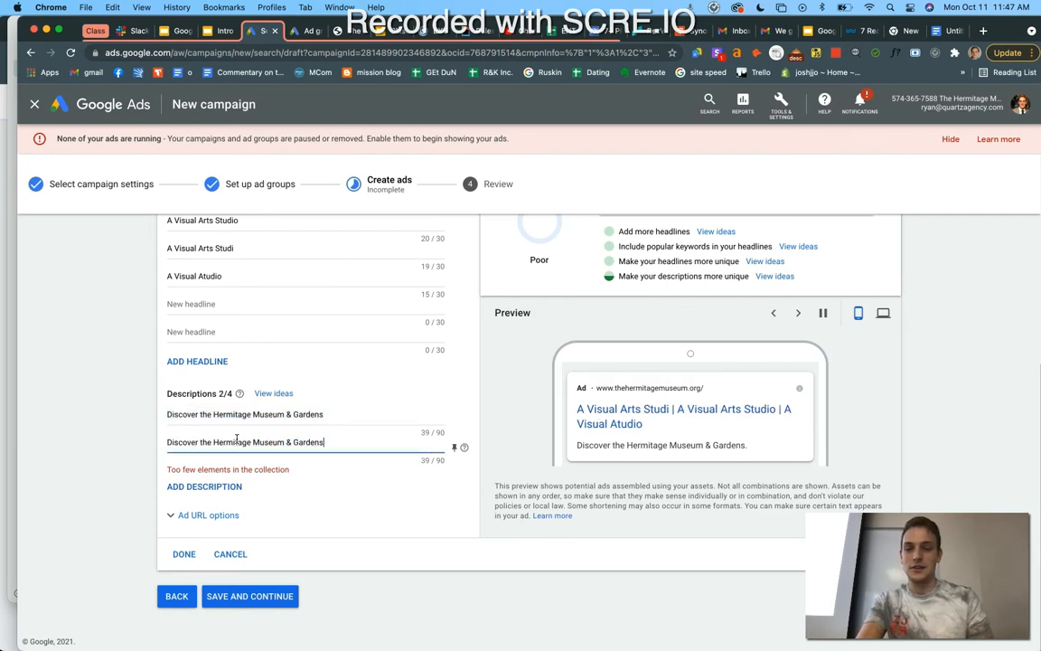
{"action": "key", "text": "BackSpace"}
{"action": "key", "text": "BackSpace"}
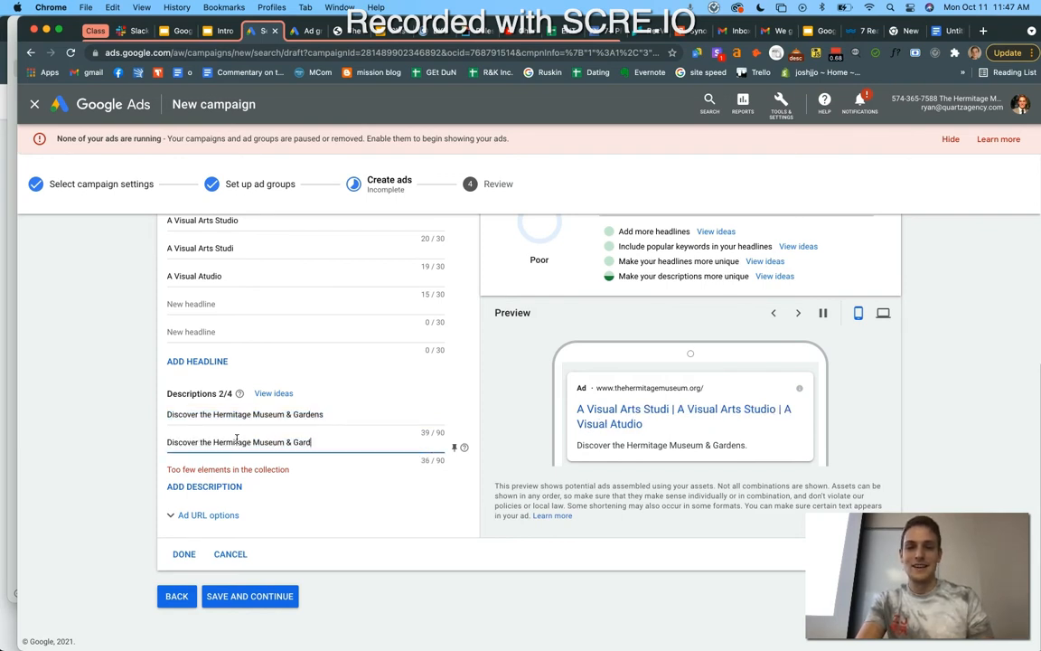
{"action": "left_click", "coordinate": [101, 463]}
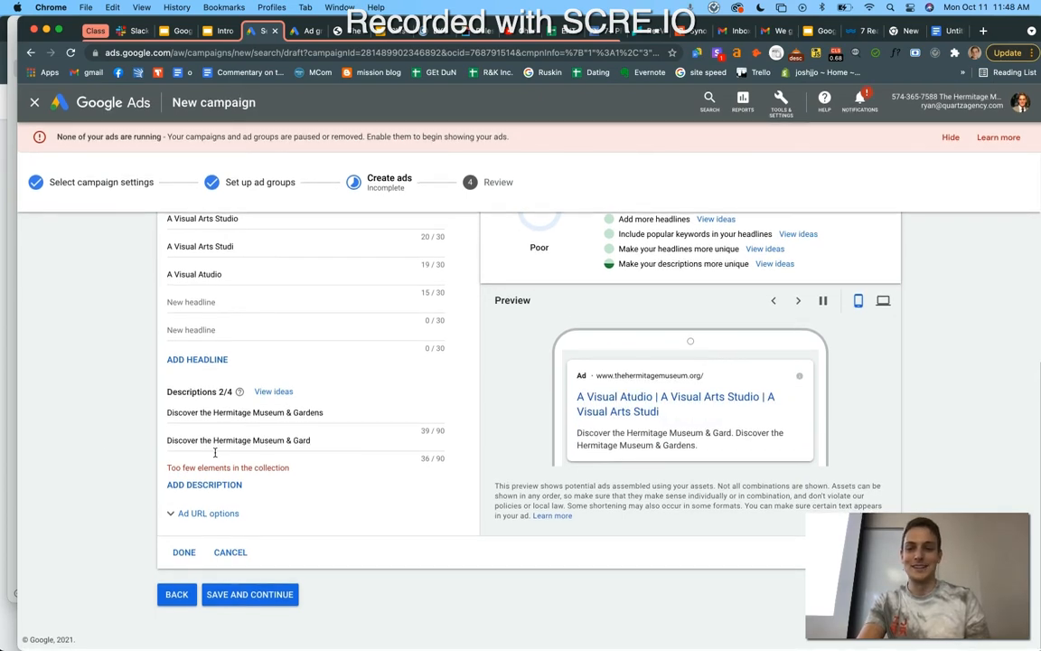
- Save the completed ad, continue to the review and publish the campaign
{"action": "left_click", "coordinate": [249, 596]}
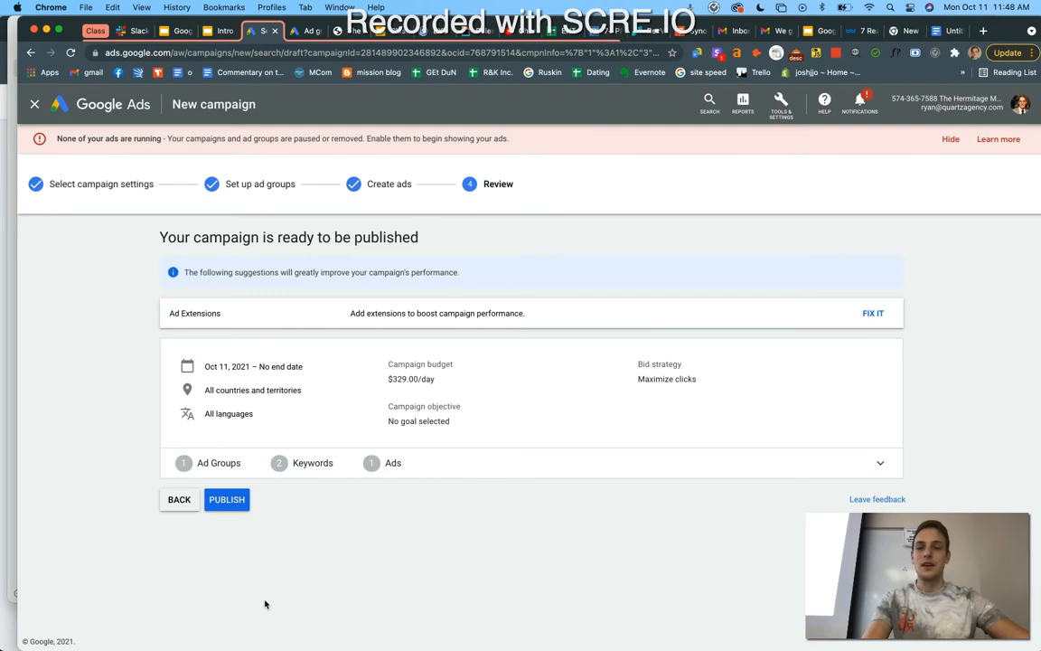
{"action": "left_click", "coordinate": [227, 500]}
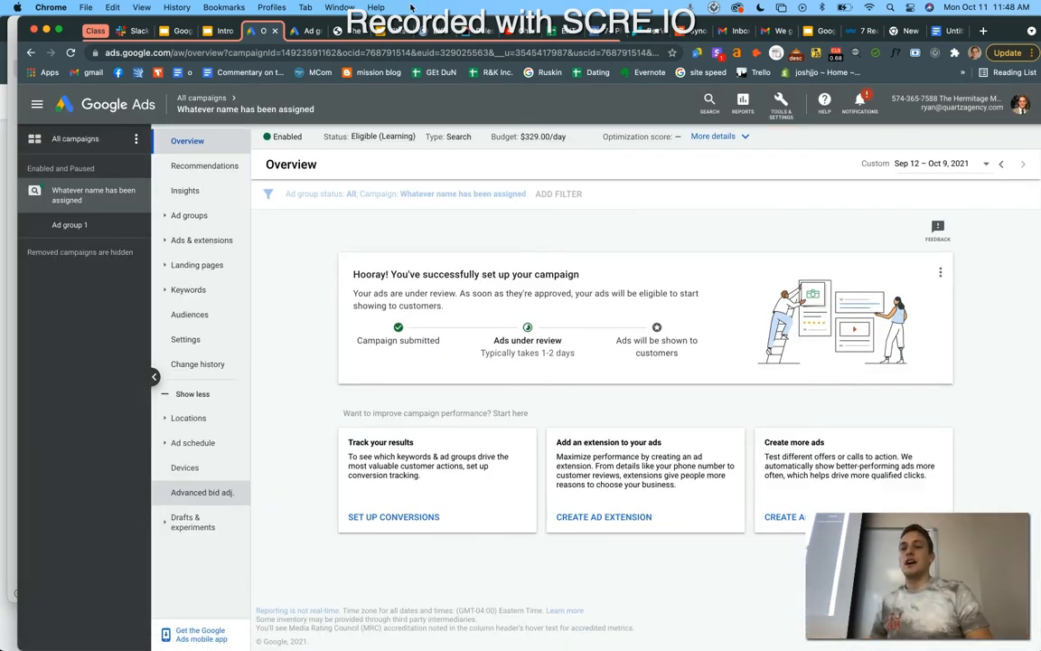
- Go to the open Visit 3 ad groups page and reload it to check the account's campaign list
{"action": "left_click", "coordinate": [310, 31]}
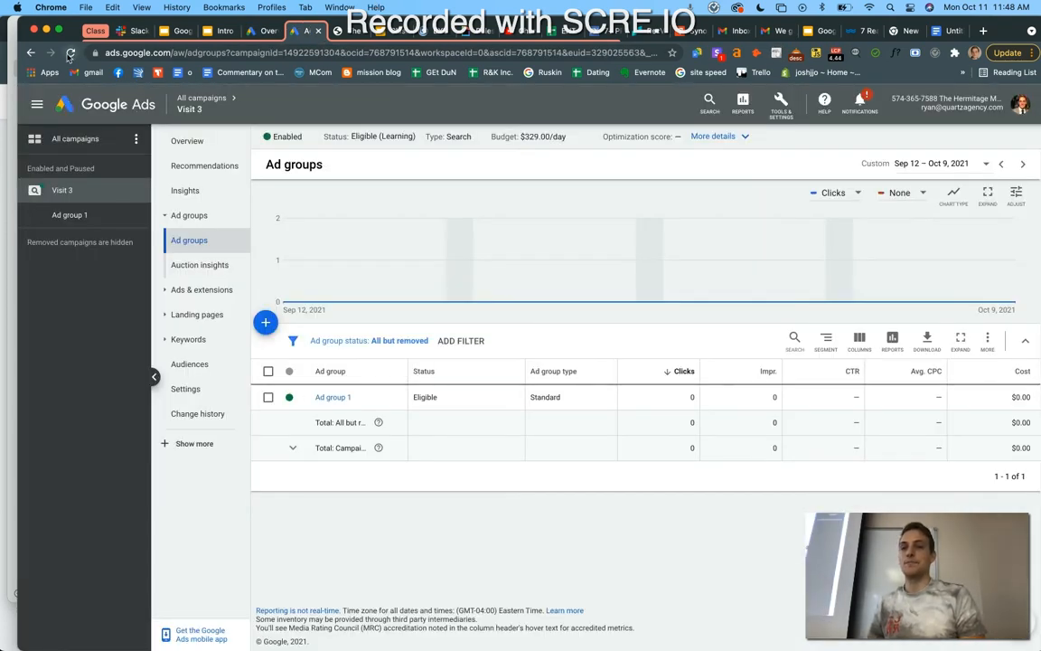
{"action": "left_click", "coordinate": [68, 54]}
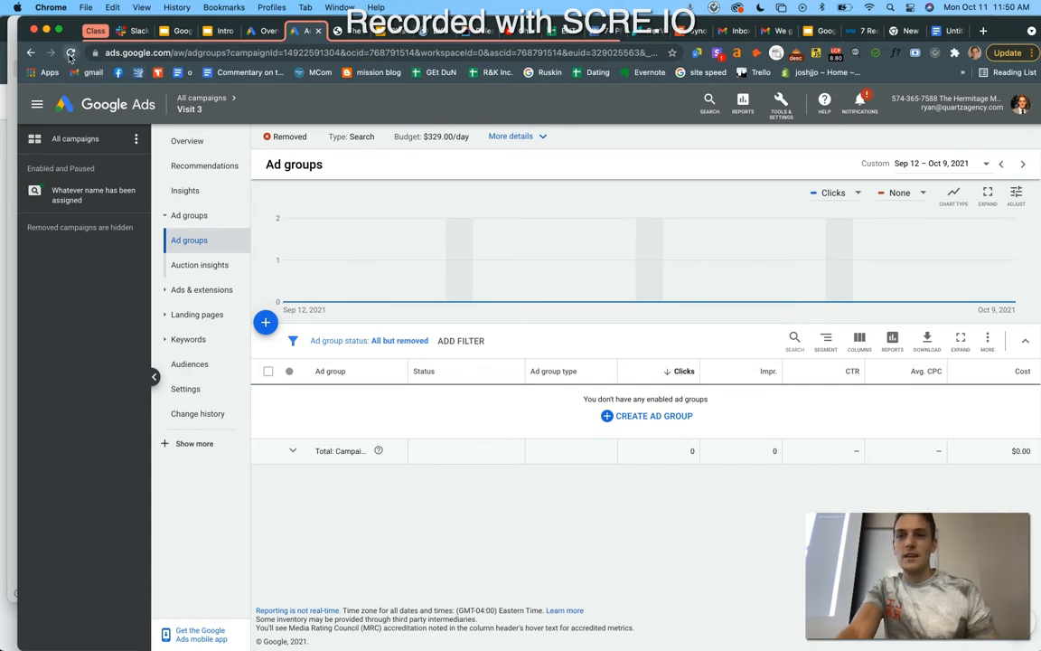
{"action": "left_click", "coordinate": [70, 55]}
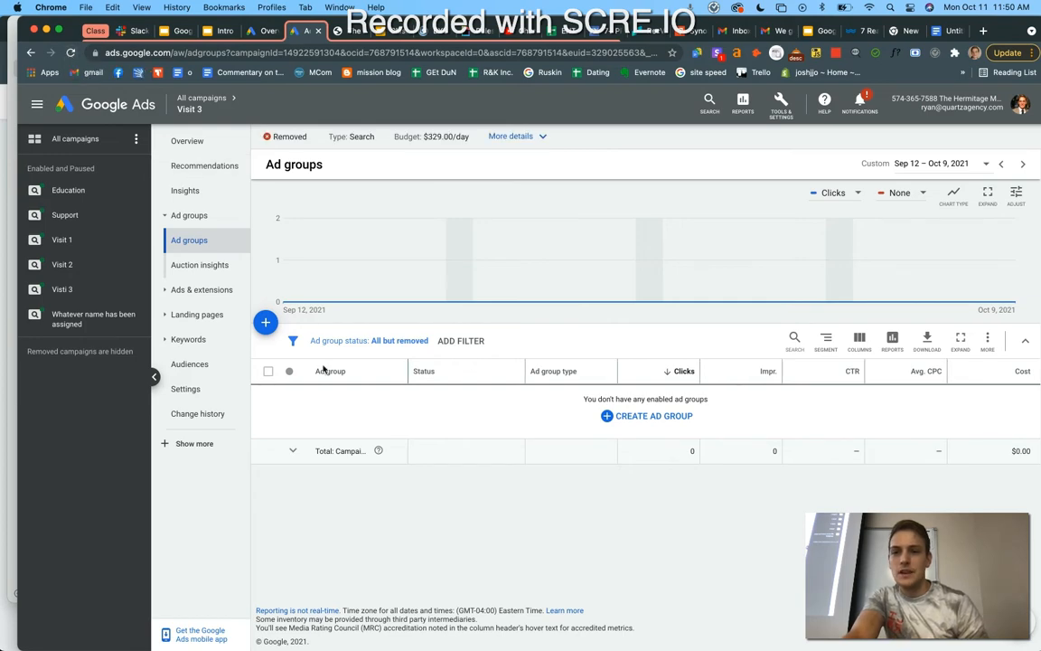
{"action": "key", "text": "ctrl+Up"}
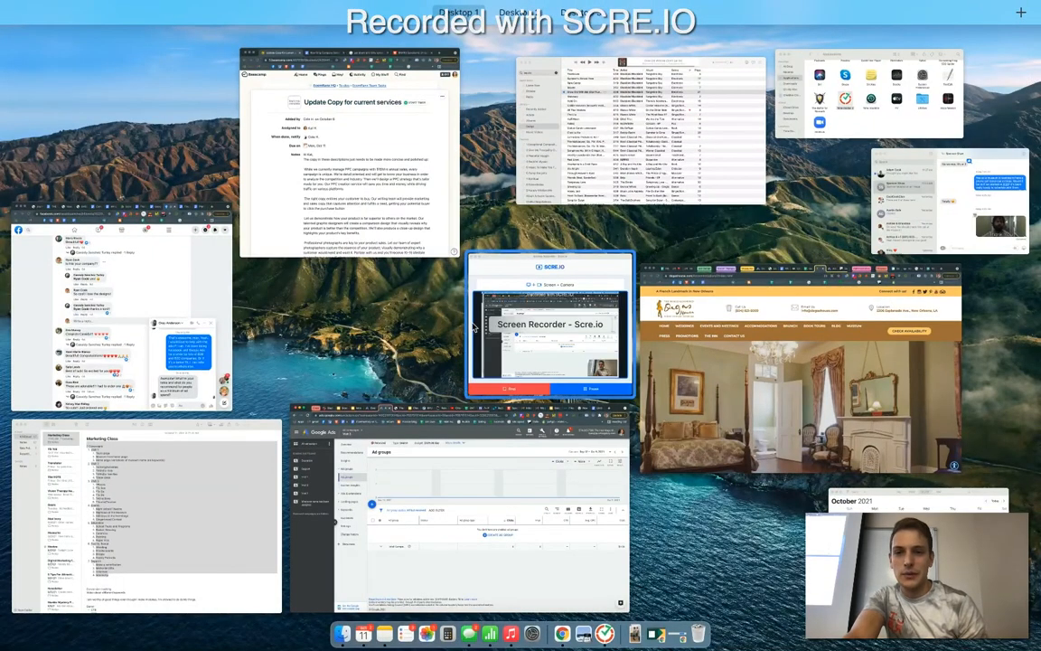
{"action": "key", "text": "ctrl+Up"}
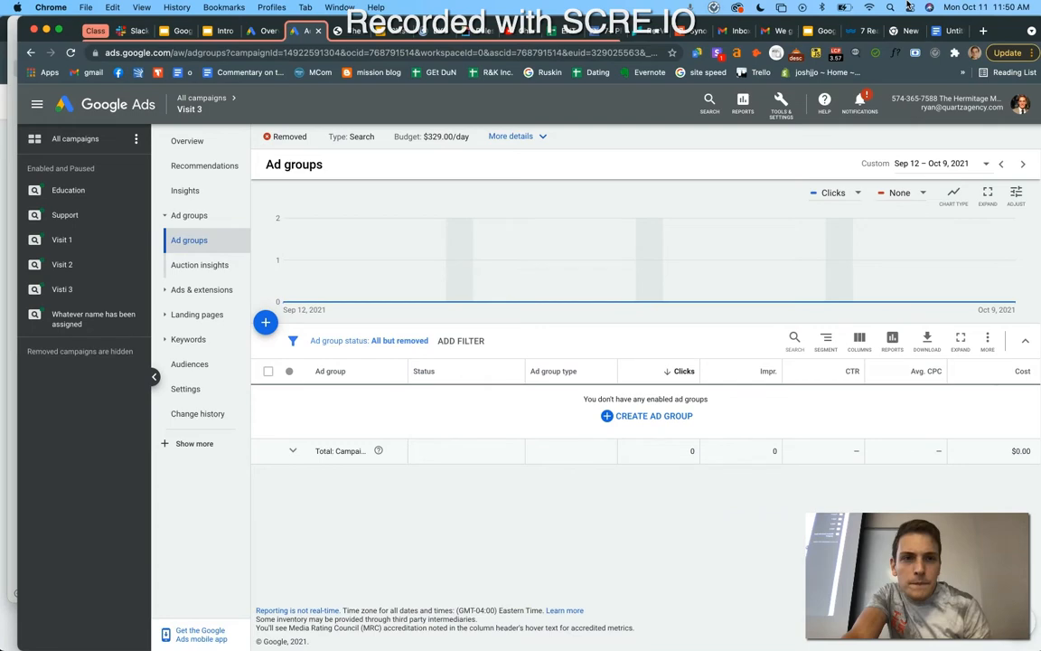
- Consult the campaign outline in the Google Docs document, and return to Google Ads to refresh the campaign list
{"action": "left_click", "coordinate": [947, 31]}
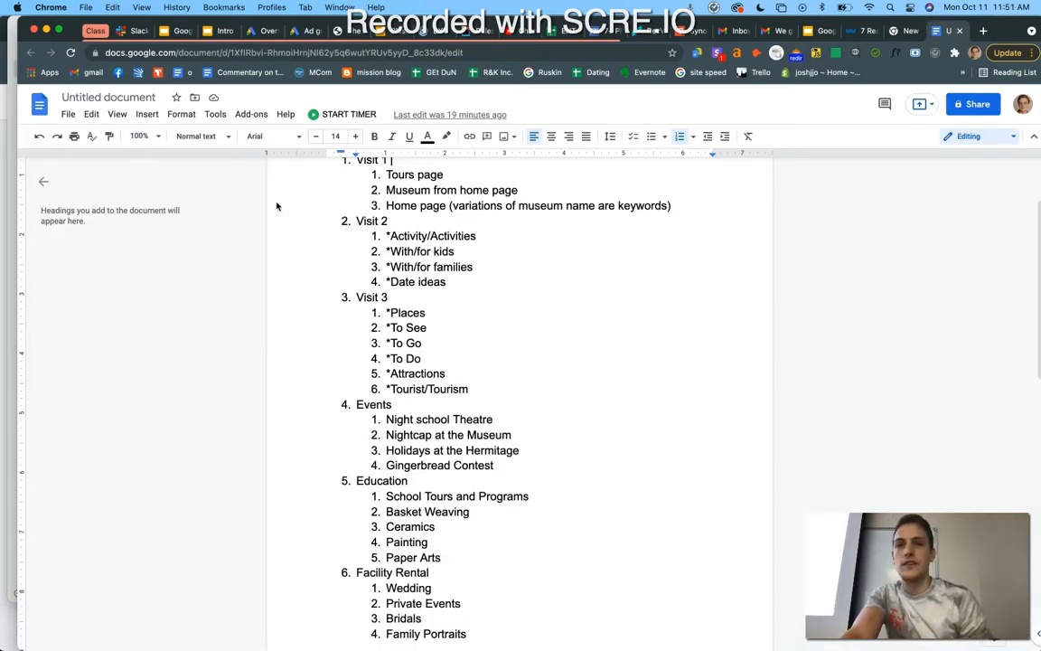
{"action": "left_click", "coordinate": [301, 31]}
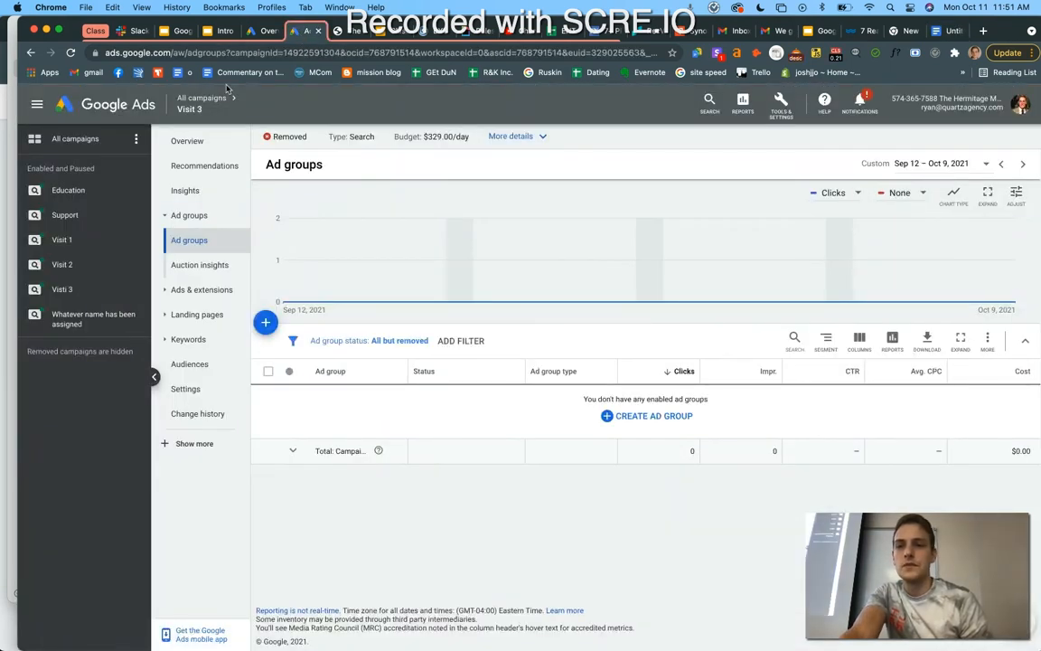
{"action": "left_click", "coordinate": [72, 53]}
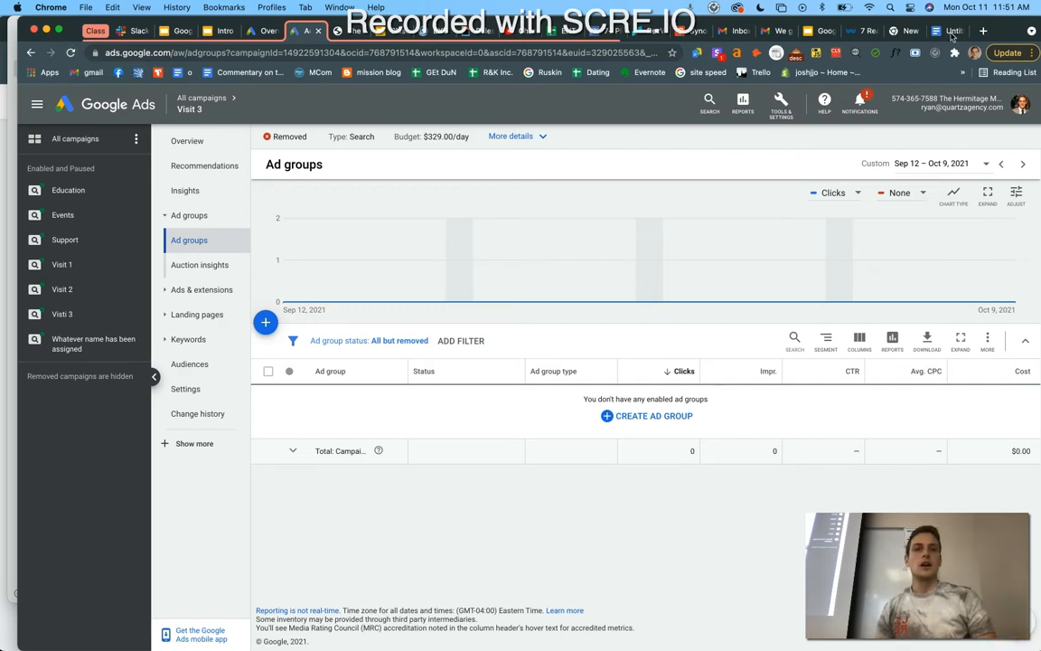
- Review the planned Visit, Events, Education and Facility Rental campaigns in the Google Docs outline, and reload the Google Ads campaign list again
{"action": "left_click", "coordinate": [951, 32]}
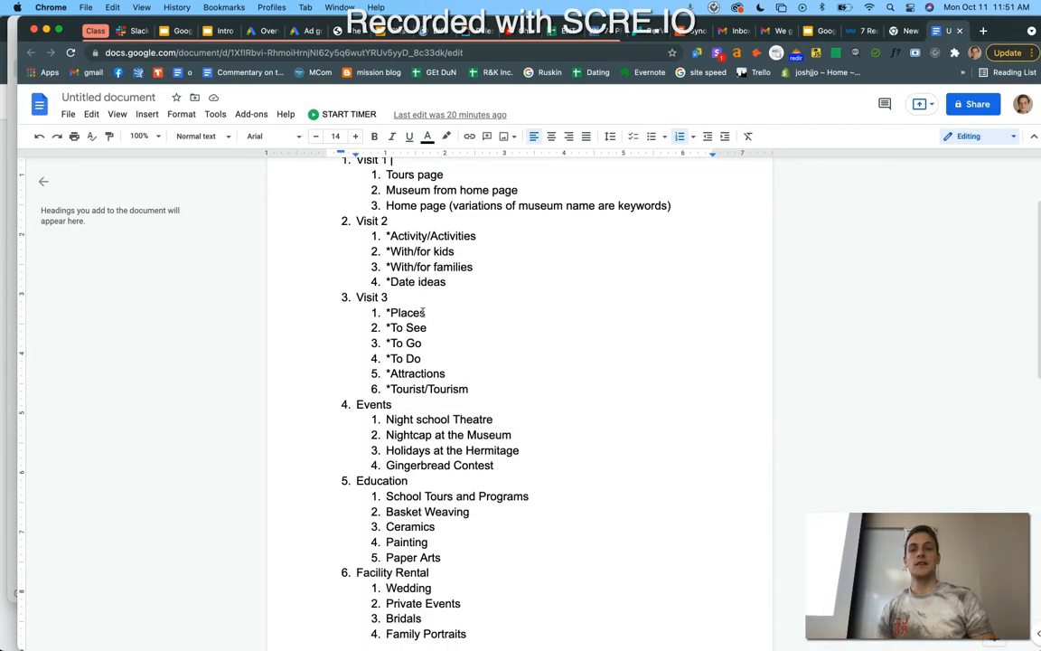
{"action": "scroll", "coordinate": [469, 339], "scroll_direction": "up", "scroll_amount": 1}
{"action": "scroll", "coordinate": [469, 339], "scroll_direction": "down", "scroll_amount": 1}
{"action": "scroll", "coordinate": [469, 339], "scroll_direction": "up", "scroll_amount": 1}
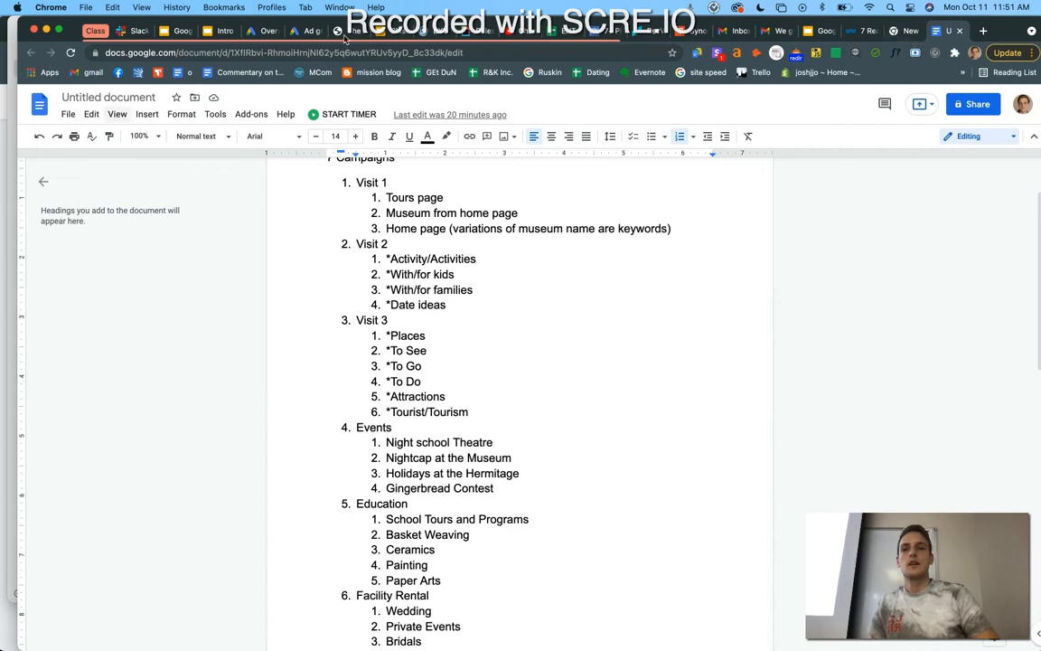
{"action": "left_click", "coordinate": [301, 30]}
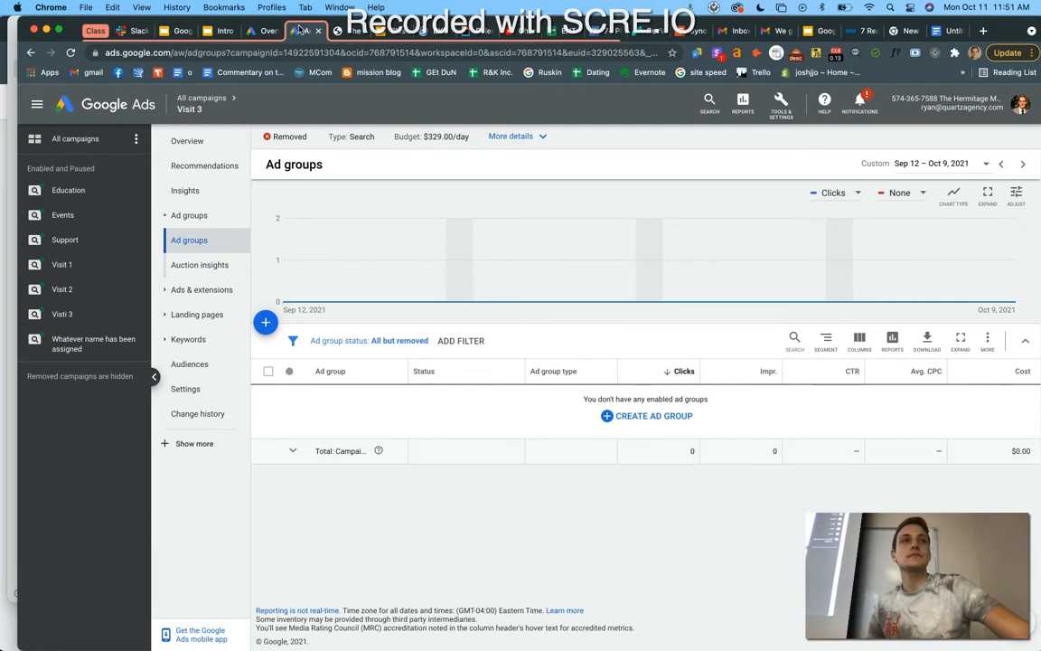
{"action": "left_click", "coordinate": [72, 55]}
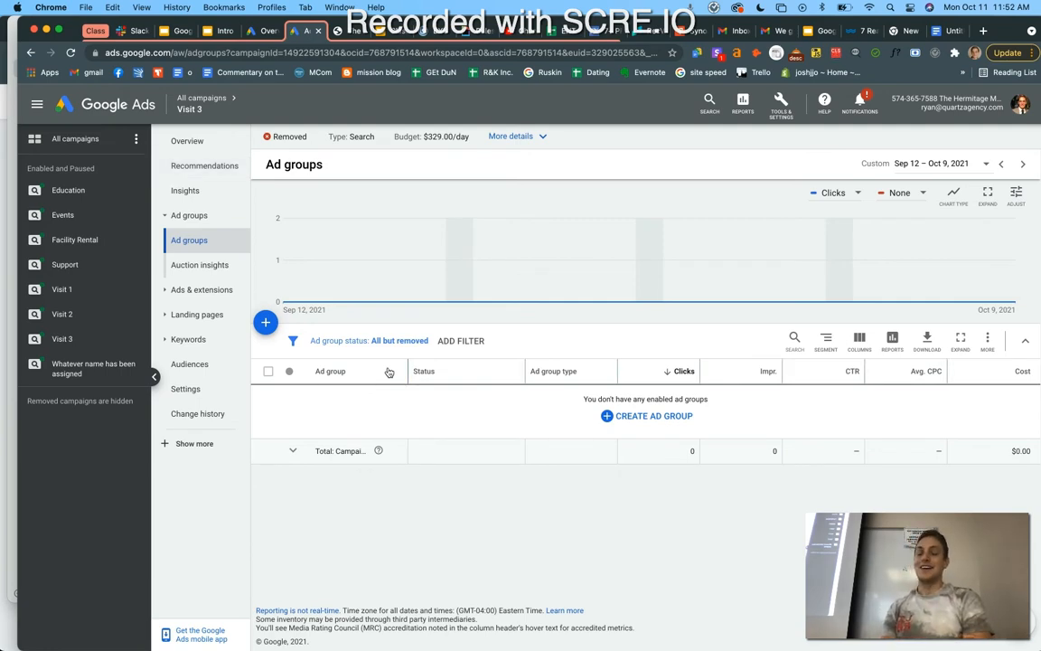
- Switch to Notes and review the campaign and ad group outline in the "Marketing Class" note
{"action": "key", "text": "ctrl+Up"}
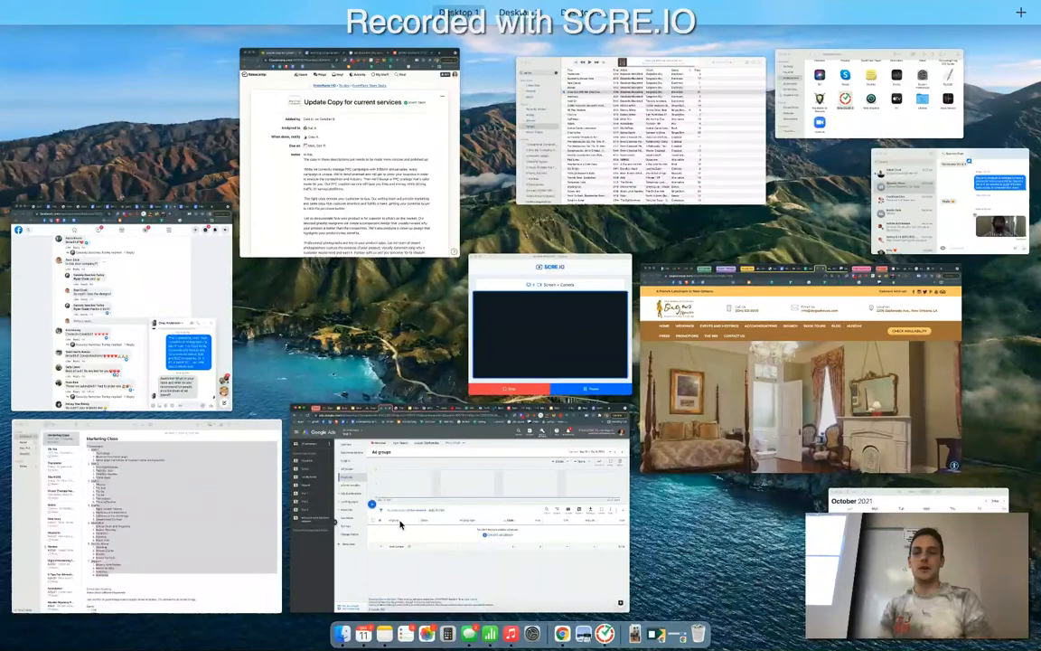
{"action": "left_click", "coordinate": [210, 481]}
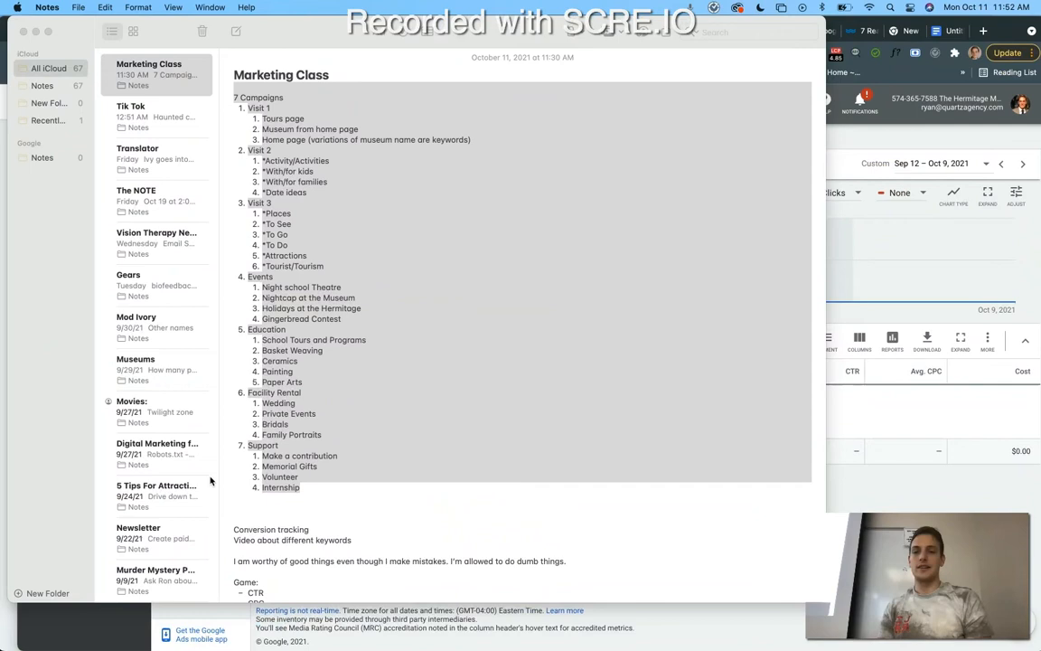
{"action": "left_click", "coordinate": [294, 242]}
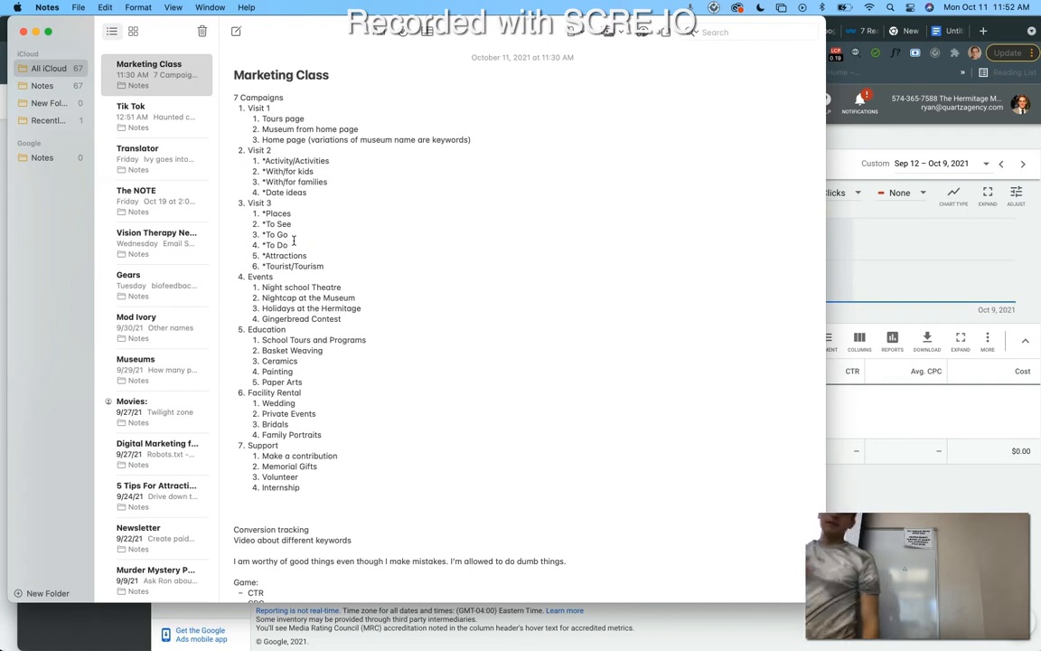
{"action": "key", "text": "F11"}
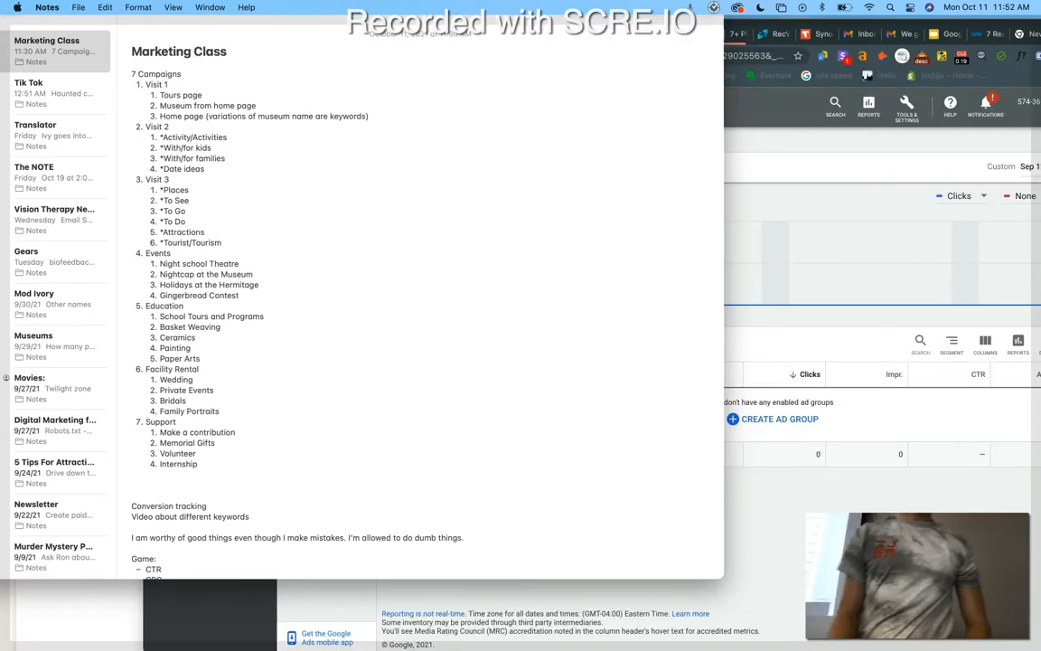
{"action": "key", "text": "F11"}
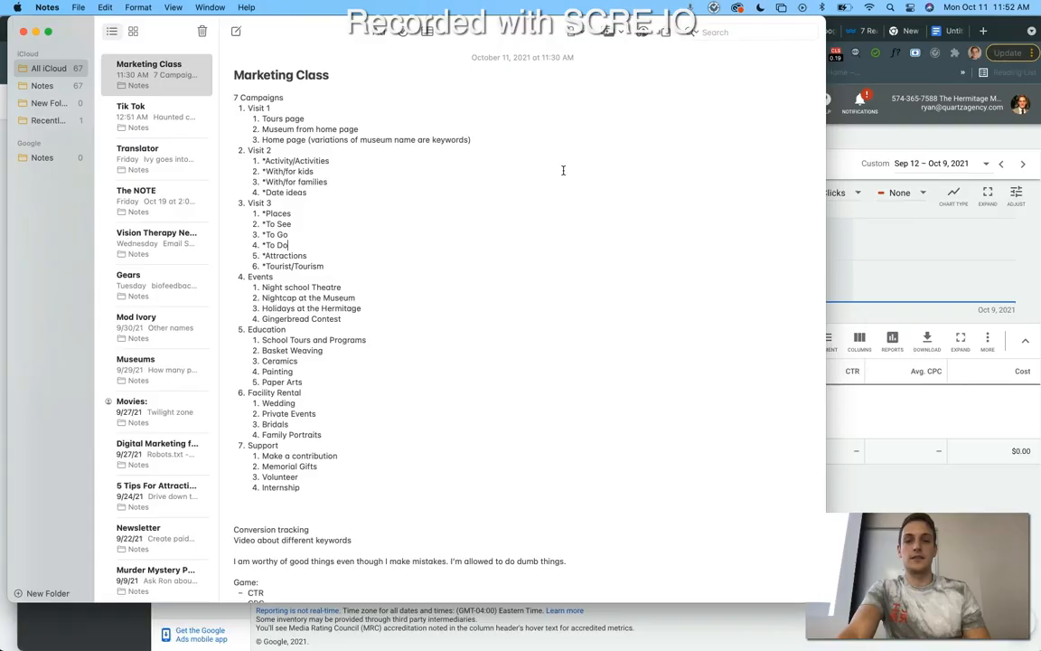
- Switch back to Google Ads and open Keyword Planner's Discover new keywords form
{"action": "key", "text": "super+Tab"}
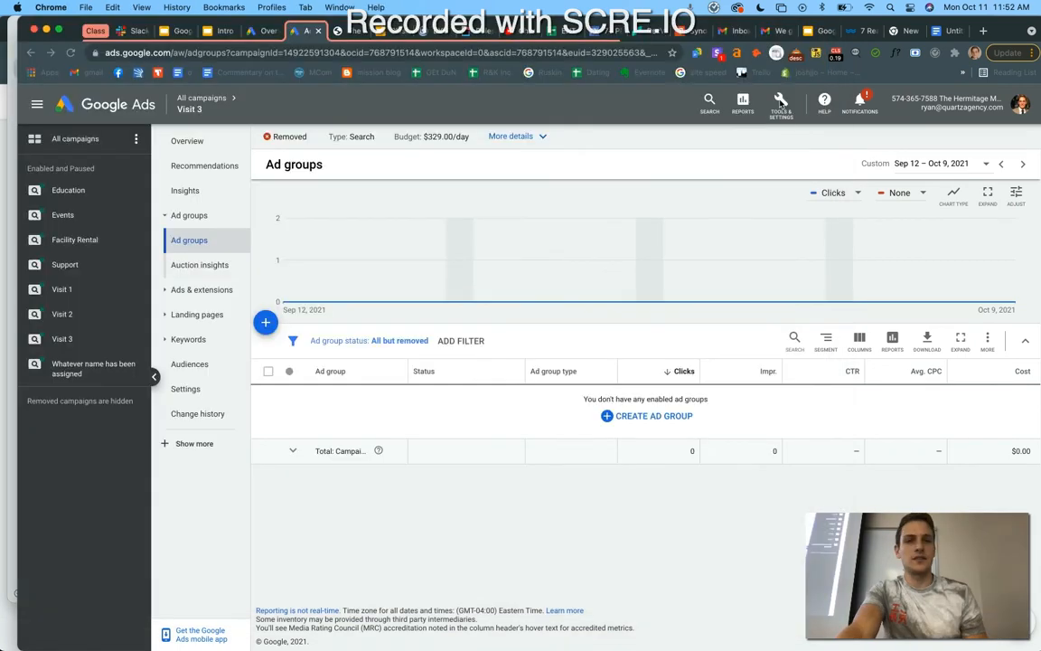
{"action": "left_click", "coordinate": [781, 103]}
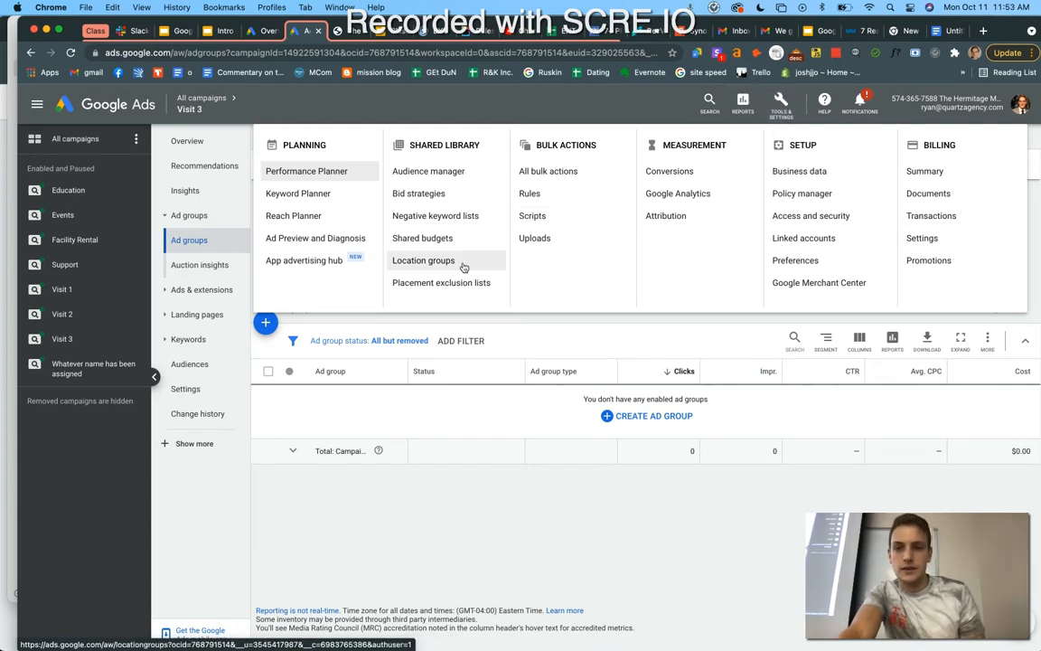
{"action": "left_click", "coordinate": [325, 204]}
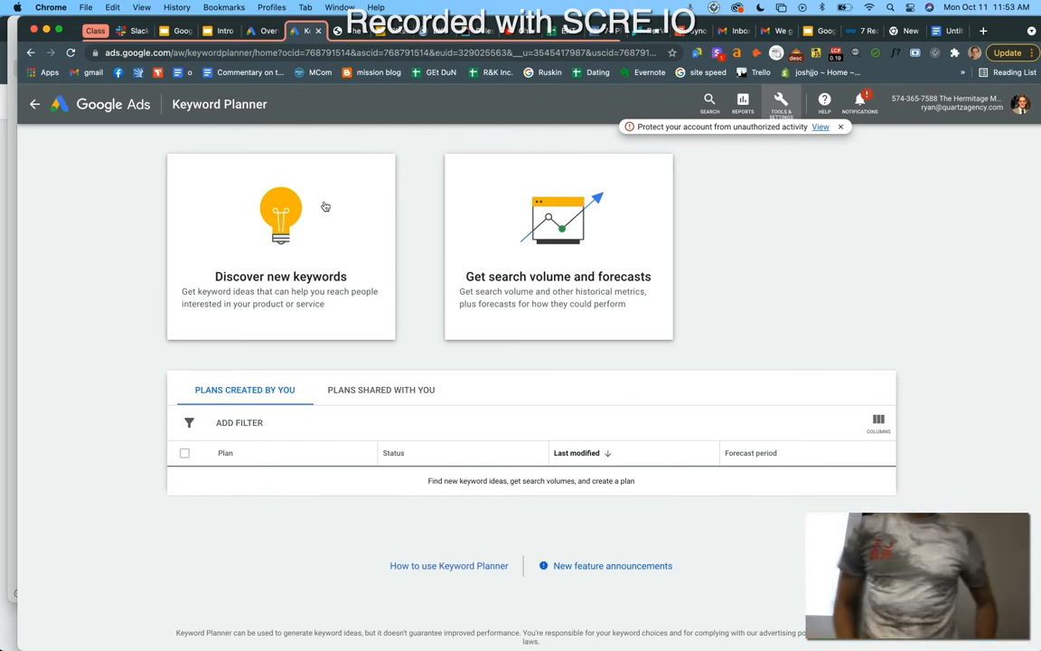
{"action": "left_click", "coordinate": [285, 240]}
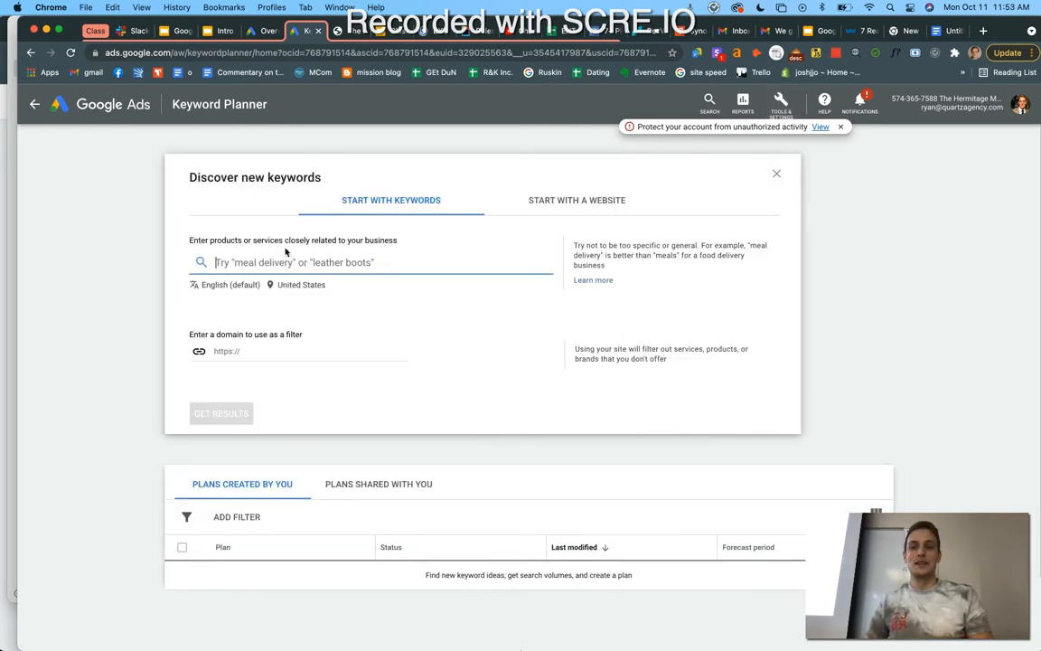
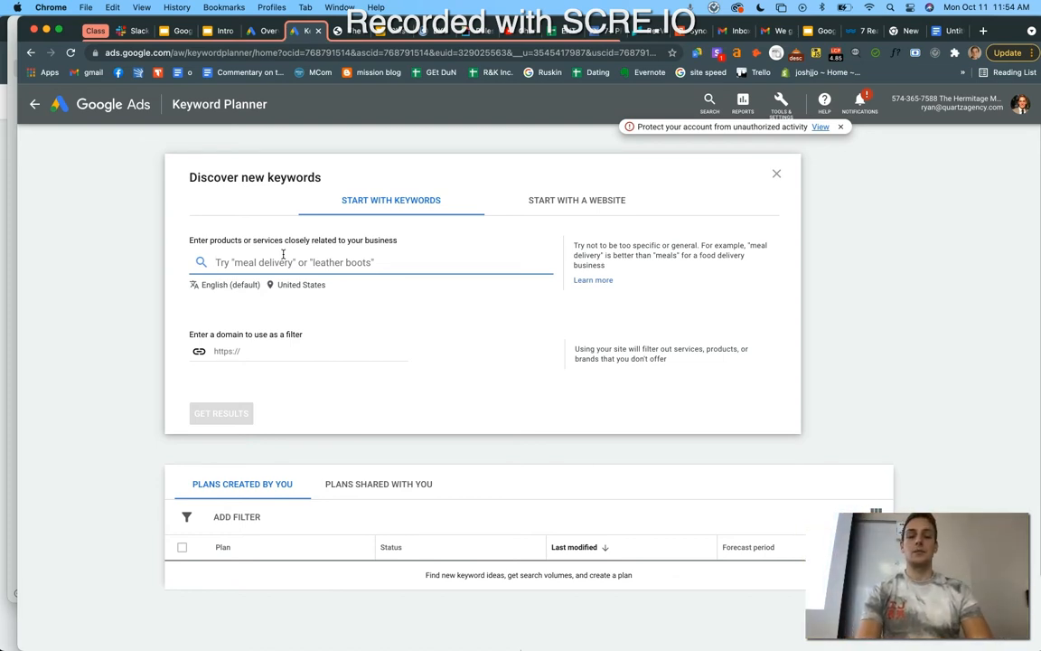
- Enter "fun things to do" as the first seed keyword for discovering new keywords
{"action": "type", "text": "fun things to do"}
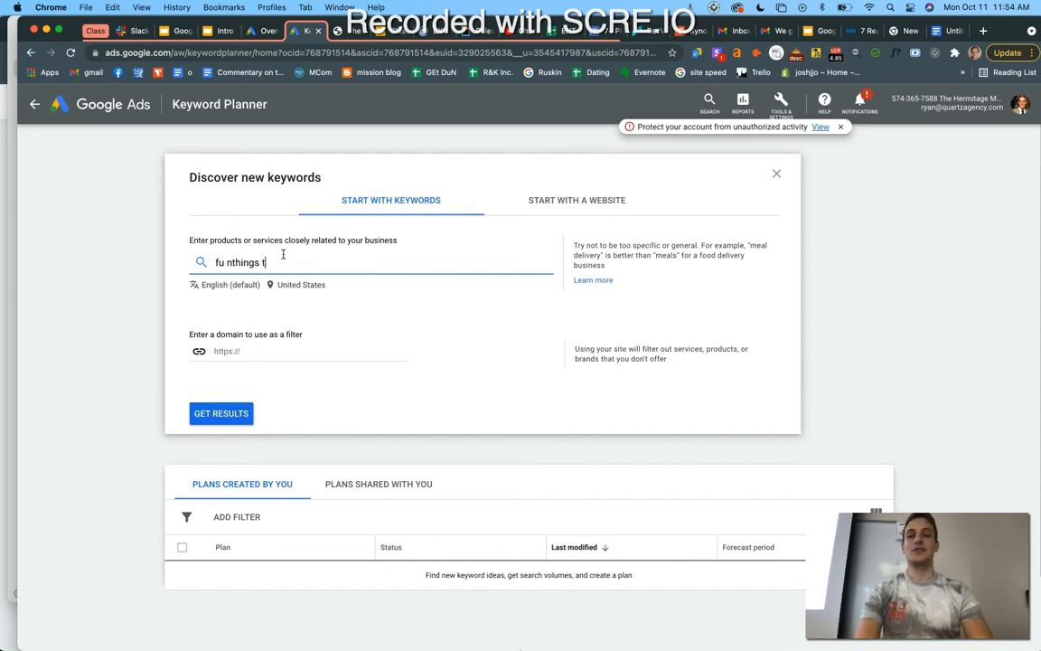
{"action": "left_click", "coordinate": [235, 265]}
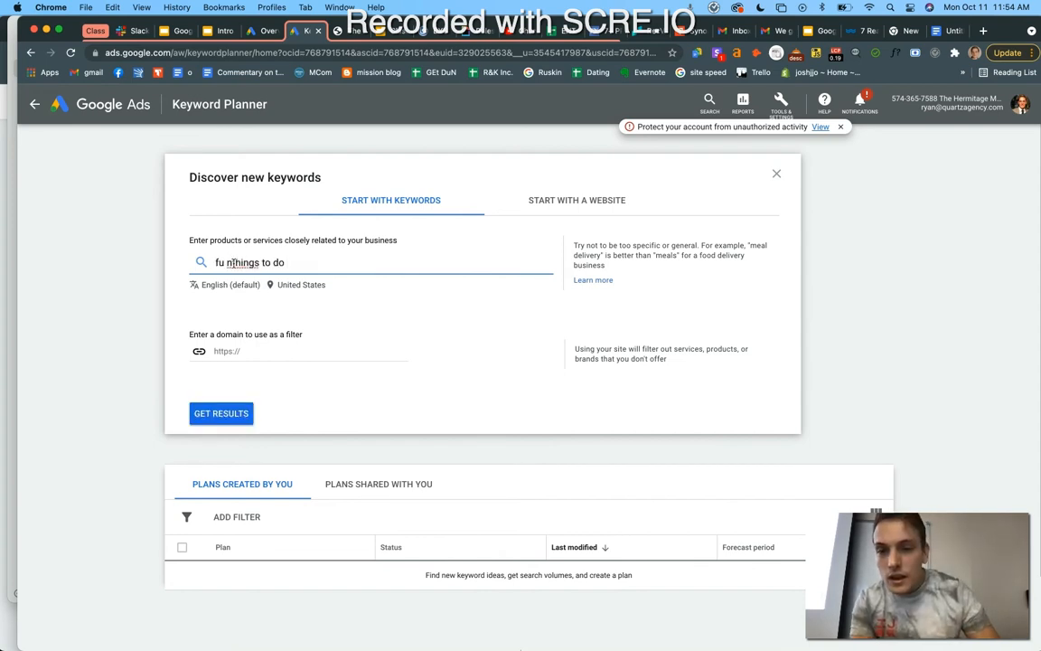
{"action": "key", "text": "BackSpace"}
{"action": "key", "text": "BackSpace"}
{"action": "key", "text": "BackSpace"}
{"action": "type", "text": "n t"}
{"action": "key", "text": "Up"}
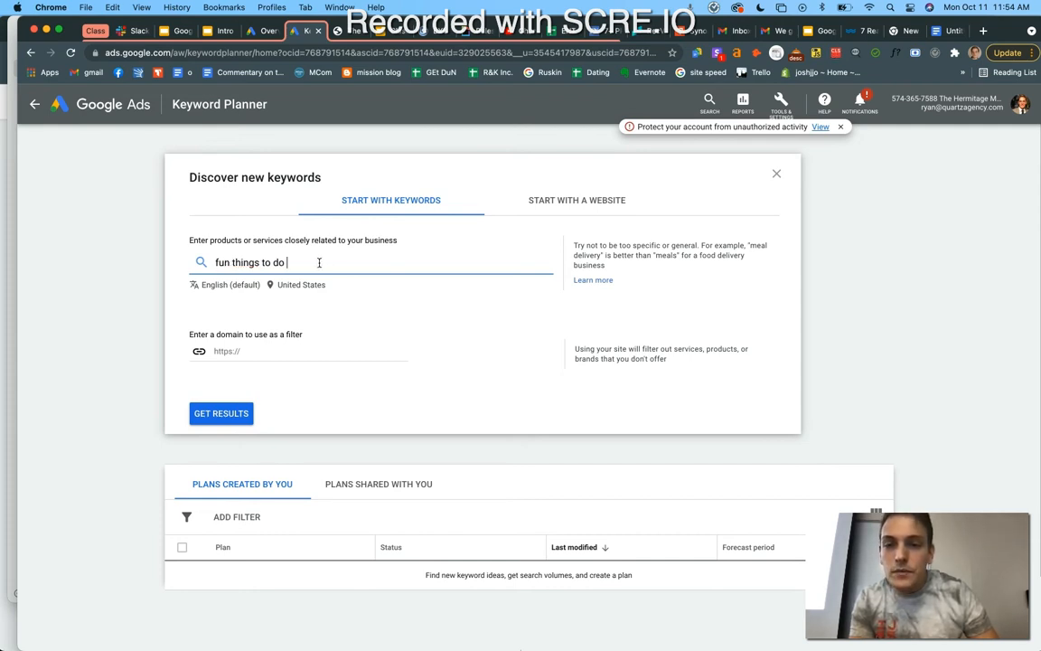
{"action": "key", "text": "Return"}
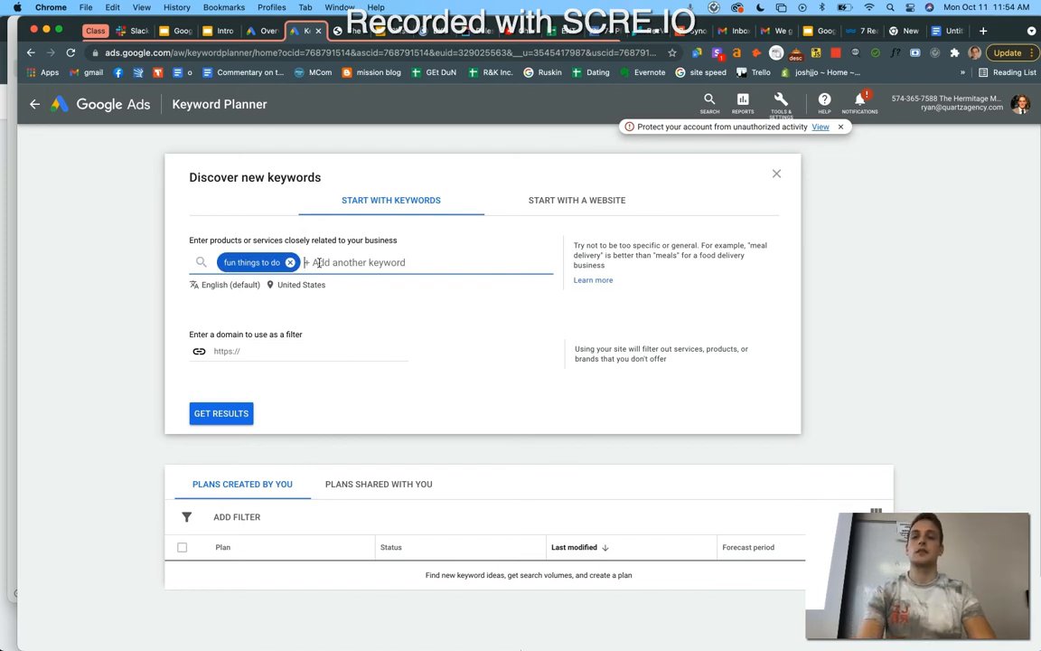
- Add "things to do with family" and "what to do" as seed keywords and get the keyword ideas
{"action": "type", "text": "things to do with family"}
{"action": "key", "text": "Return"}
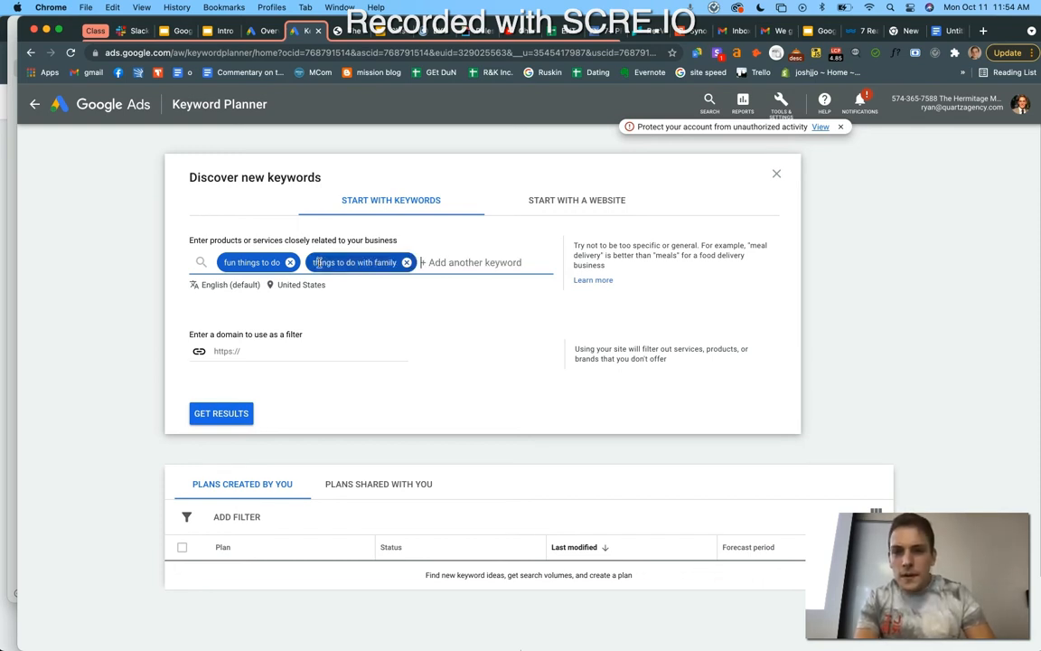
{"action": "type", "text": "what "}
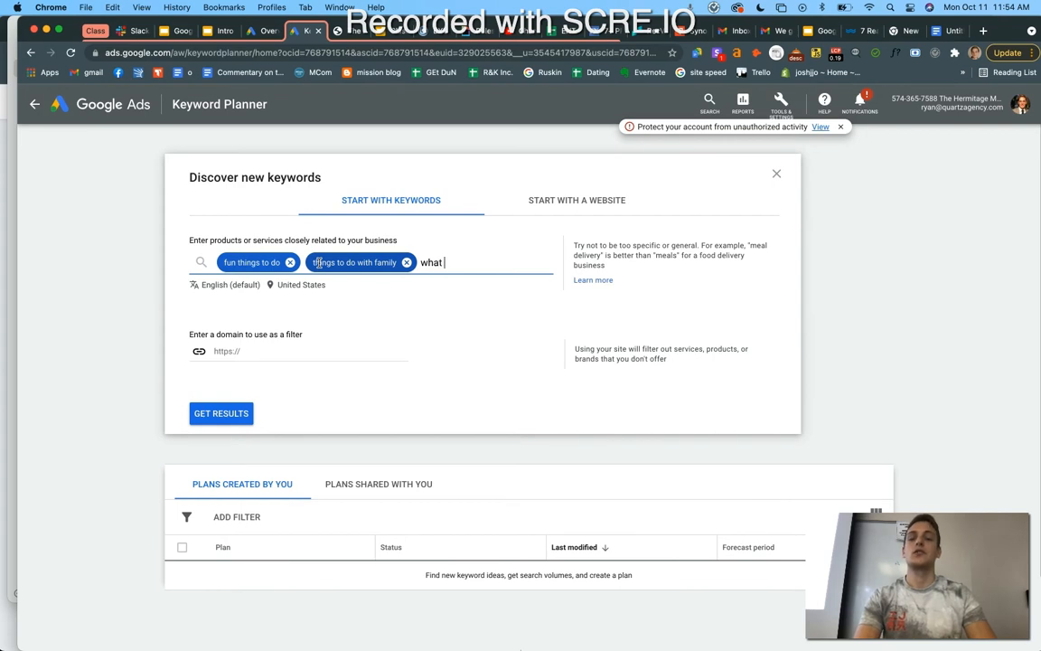
{"action": "type", "text": "to do"}
{"action": "key", "text": "Return"}
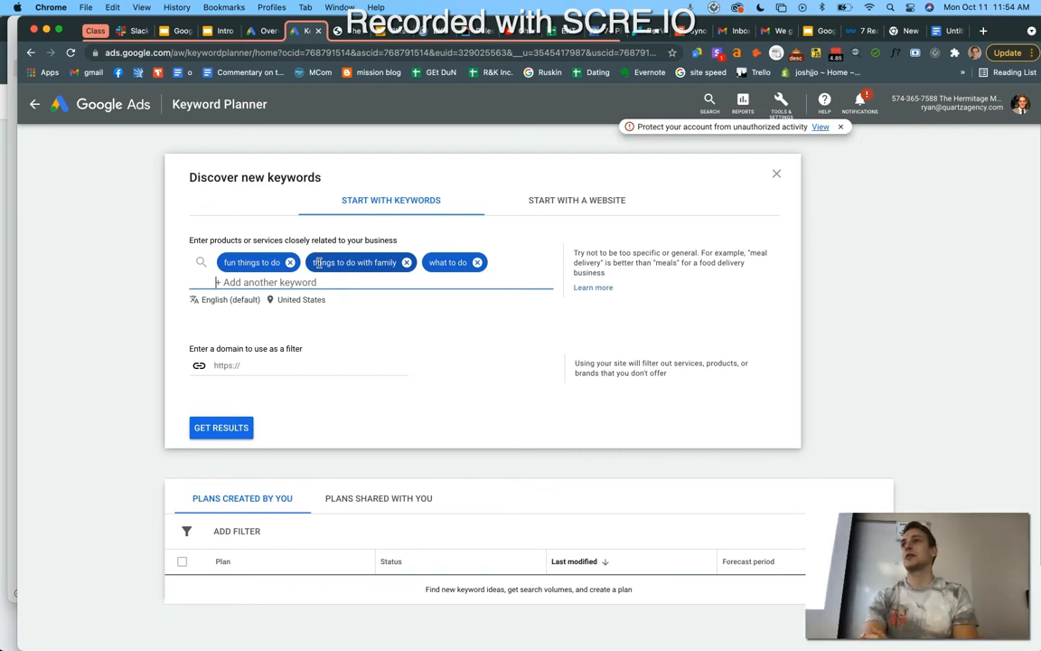
{"action": "left_click", "coordinate": [216, 429]}
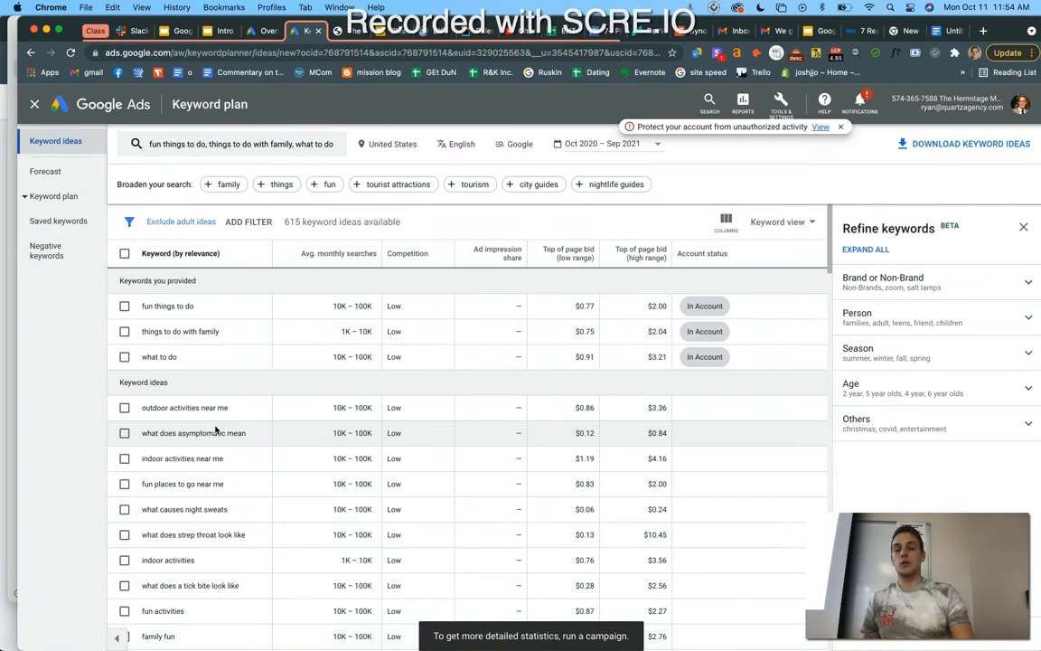
- Review the suggested keyword ideas along with their monthly searches, competition and top-of-page bids
{"action": "scroll", "coordinate": [216, 432], "scroll_direction": "down", "scroll_amount": 3}
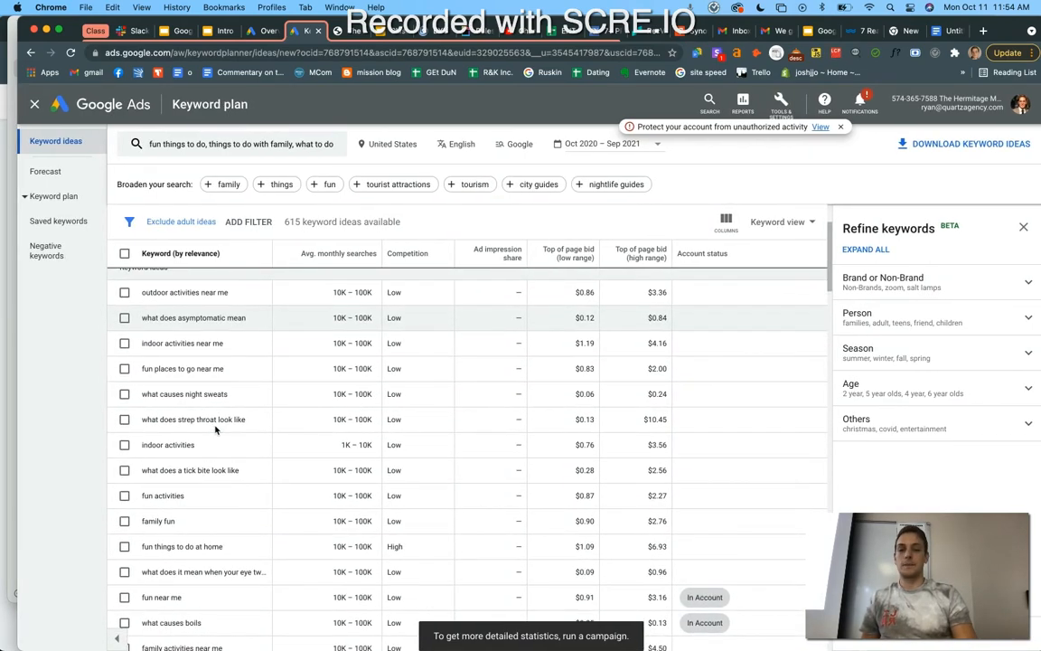
{"action": "scroll", "coordinate": [216, 429], "scroll_direction": "down", "scroll_amount": 3}
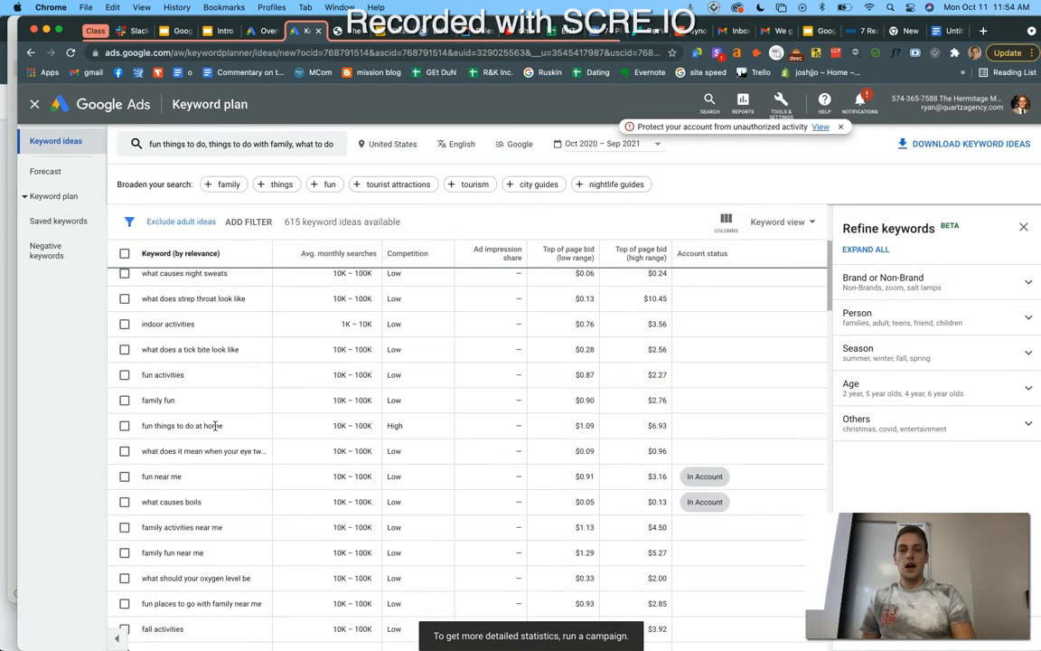
{"action": "scroll", "coordinate": [216, 425], "scroll_direction": "down", "scroll_amount": 4}
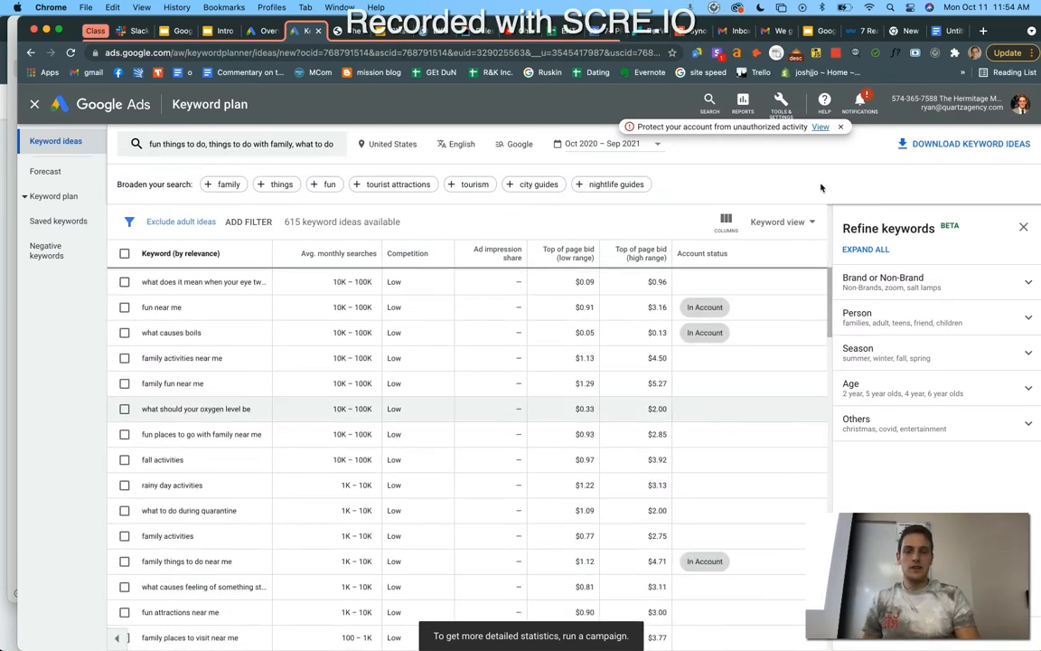
{"action": "left_click_drag", "start_coordinate": [1014, 25], "coordinate": [988, 25]}
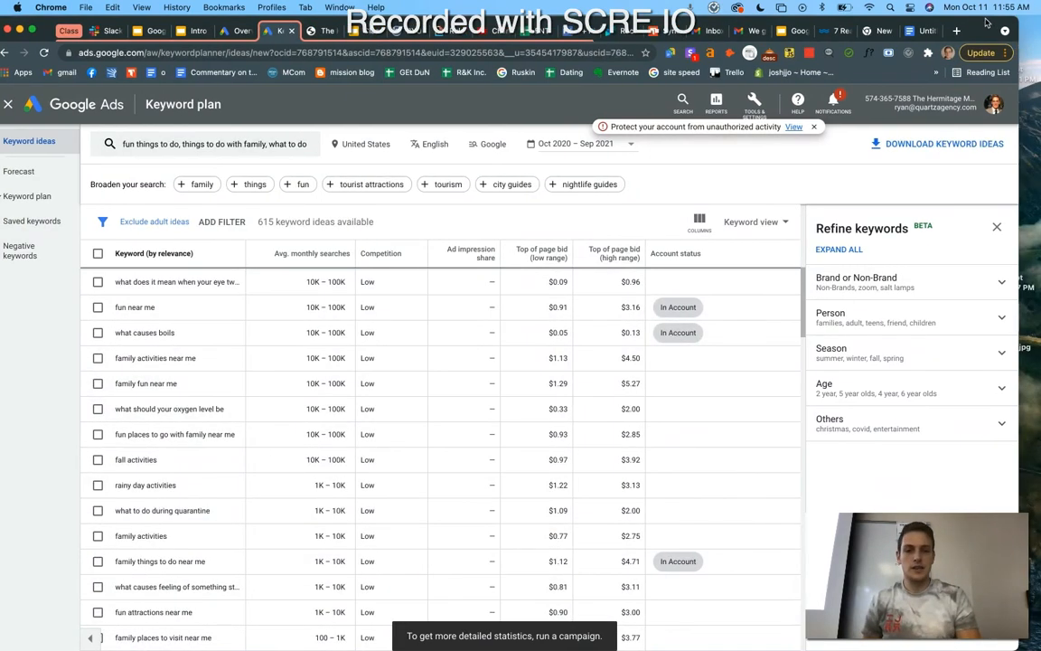
{"action": "scroll", "coordinate": [357, 511], "scroll_direction": "up", "scroll_amount": 3}
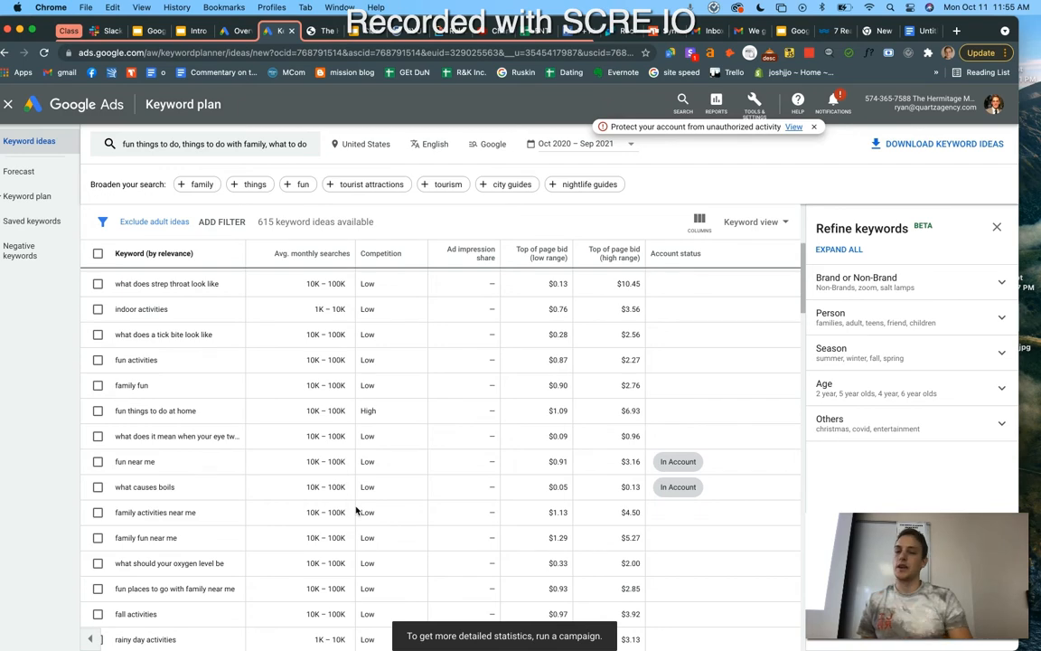
{"action": "scroll", "coordinate": [357, 511], "scroll_direction": "up", "scroll_amount": 3}
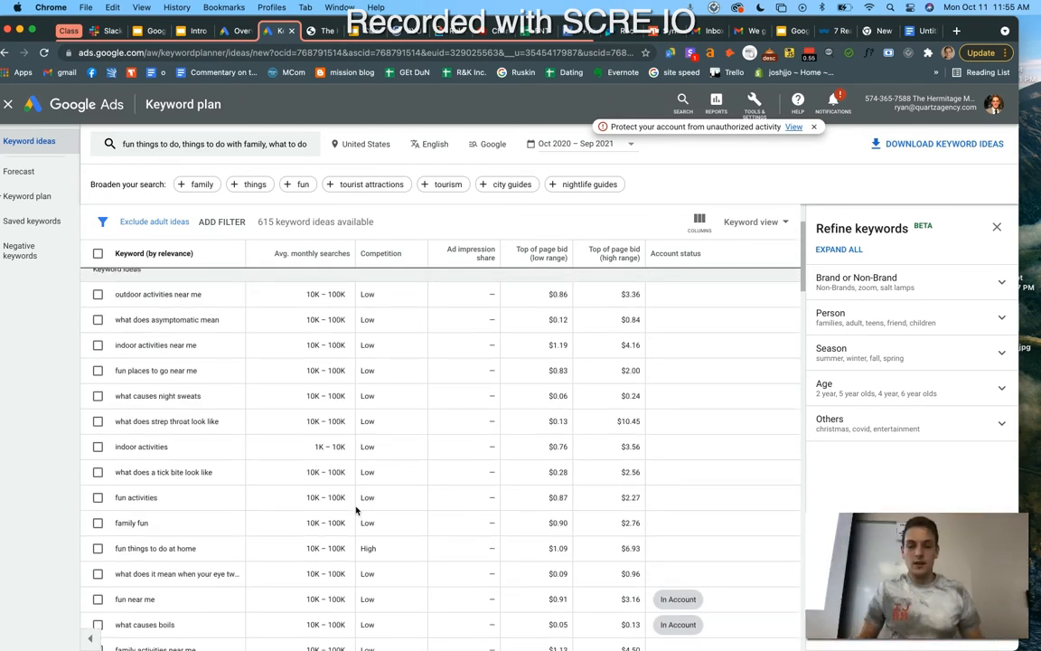
{"action": "scroll", "coordinate": [230, 449], "scroll_direction": "up", "scroll_amount": 3}
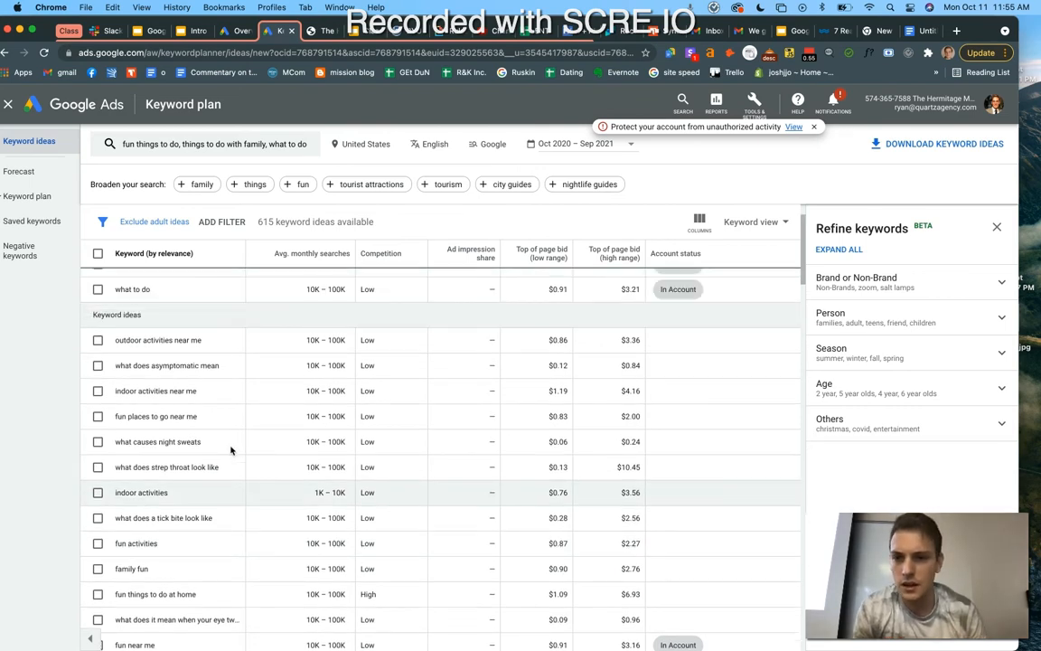
- Select all three provided keywords: "fun things to do", "things to do with family" and "what to do"
{"action": "scroll", "coordinate": [230, 449], "scroll_direction": "up", "scroll_amount": 3}
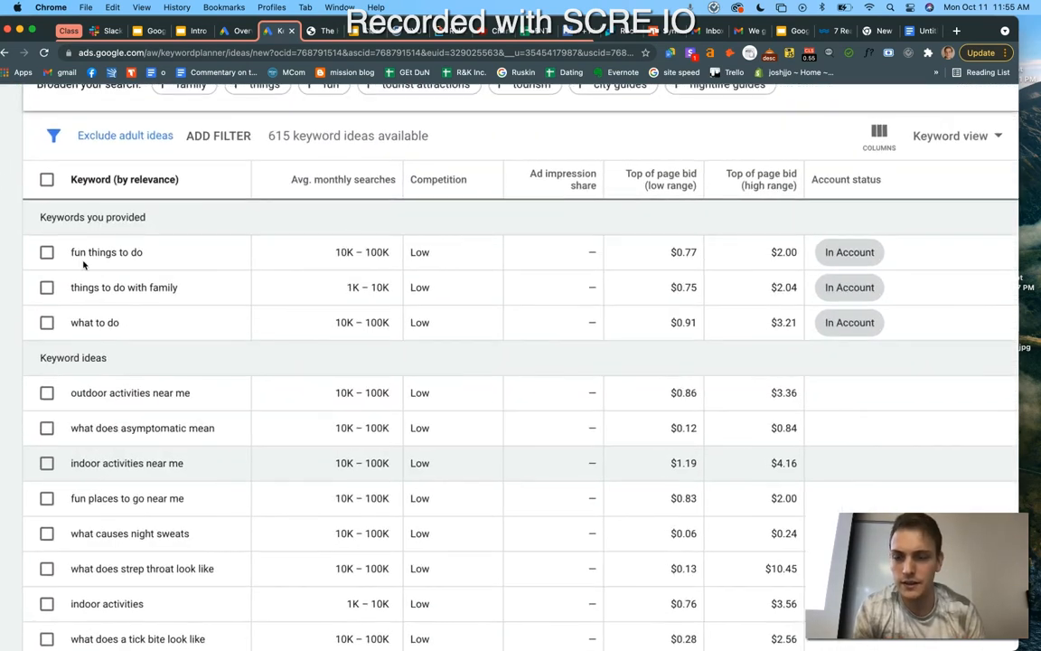
{"action": "left_click", "coordinate": [47, 253]}
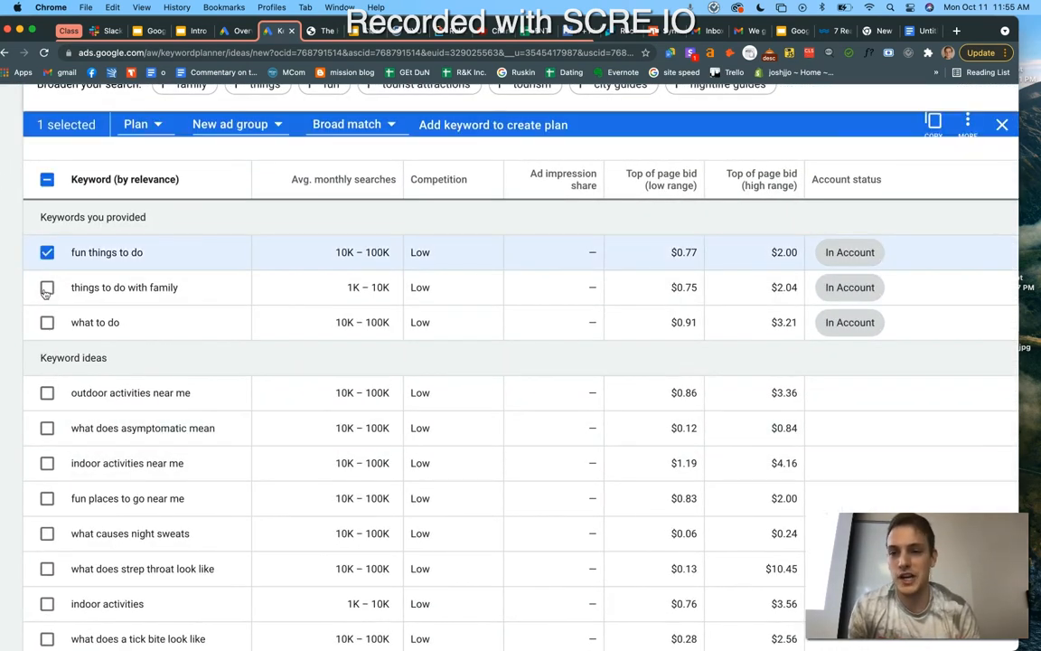
{"action": "left_click", "coordinate": [48, 286]}
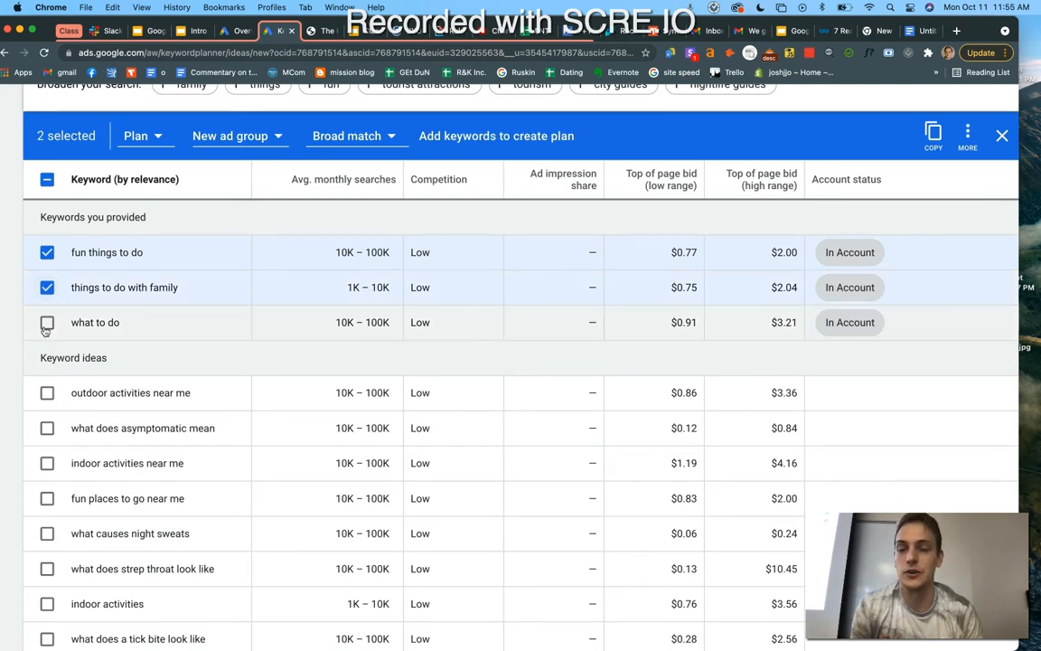
{"action": "left_click", "coordinate": [46, 323]}
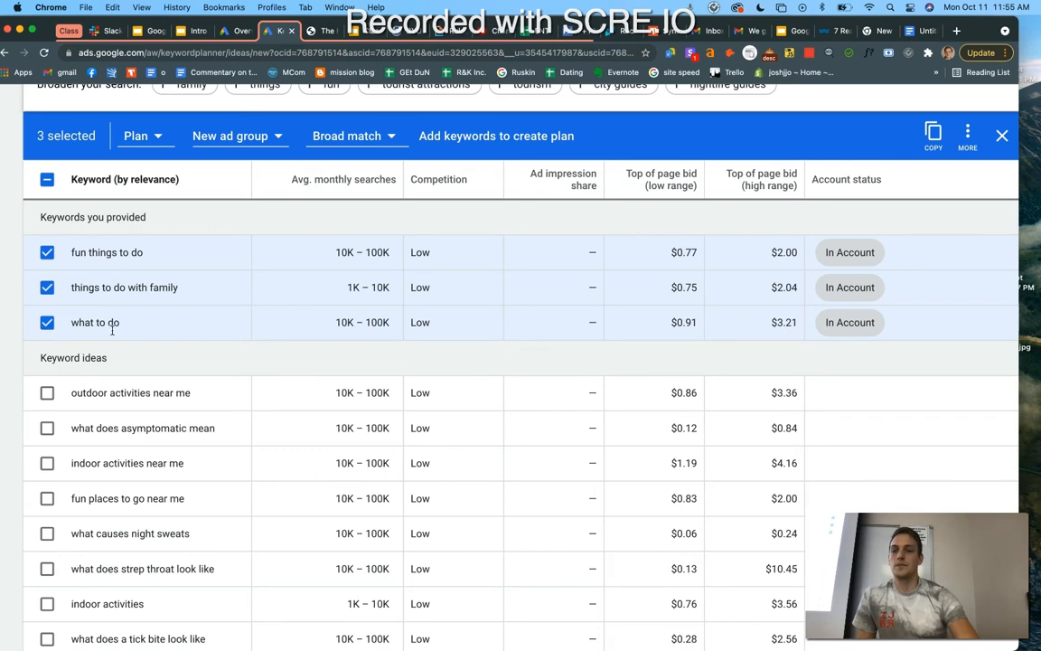
- Examine the keyword ideas below the provided keywords for relevance to the museum, checking for unrelated health queries
{"action": "scroll", "coordinate": [109, 380], "scroll_direction": "down", "scroll_amount": 1}
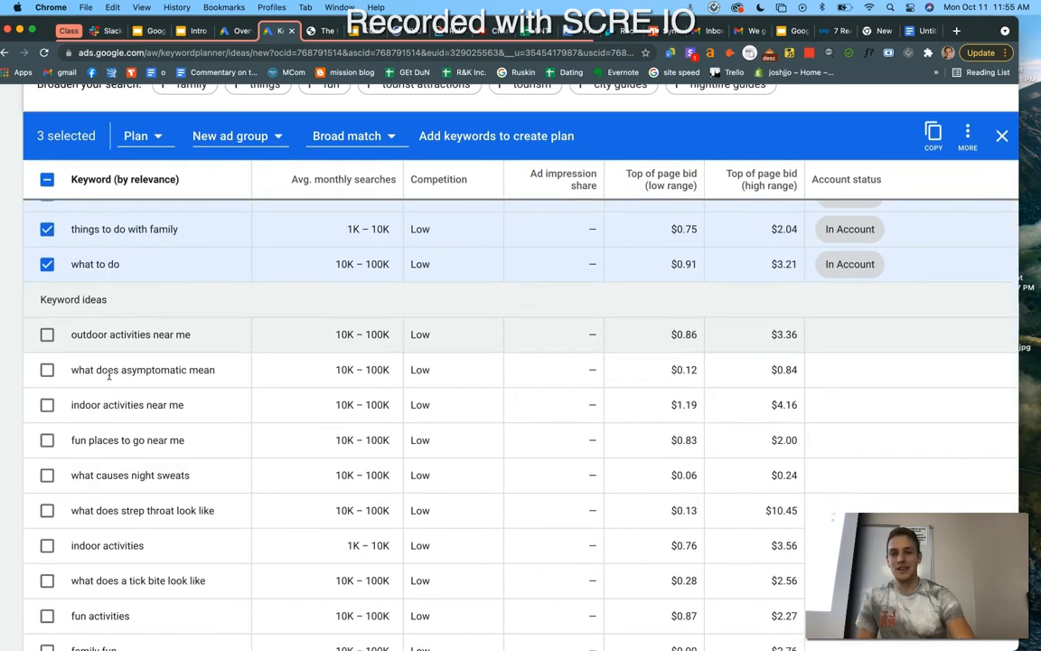
{"action": "scroll", "coordinate": [109, 380], "scroll_direction": "down", "scroll_amount": 1}
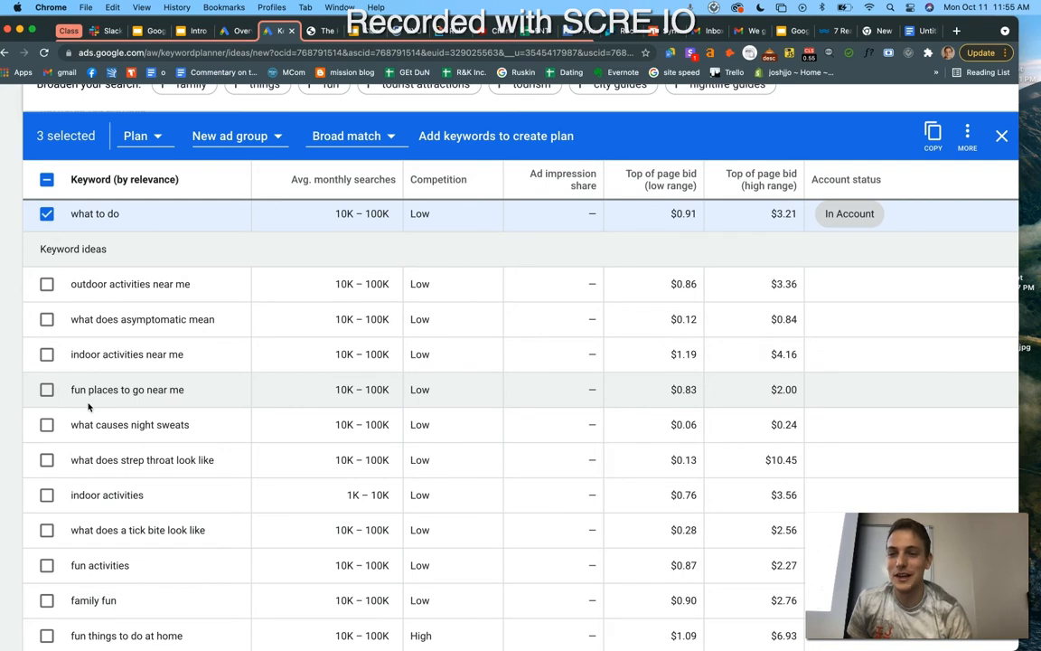
{"action": "scroll", "coordinate": [87, 406], "scroll_direction": "down", "scroll_amount": 1}
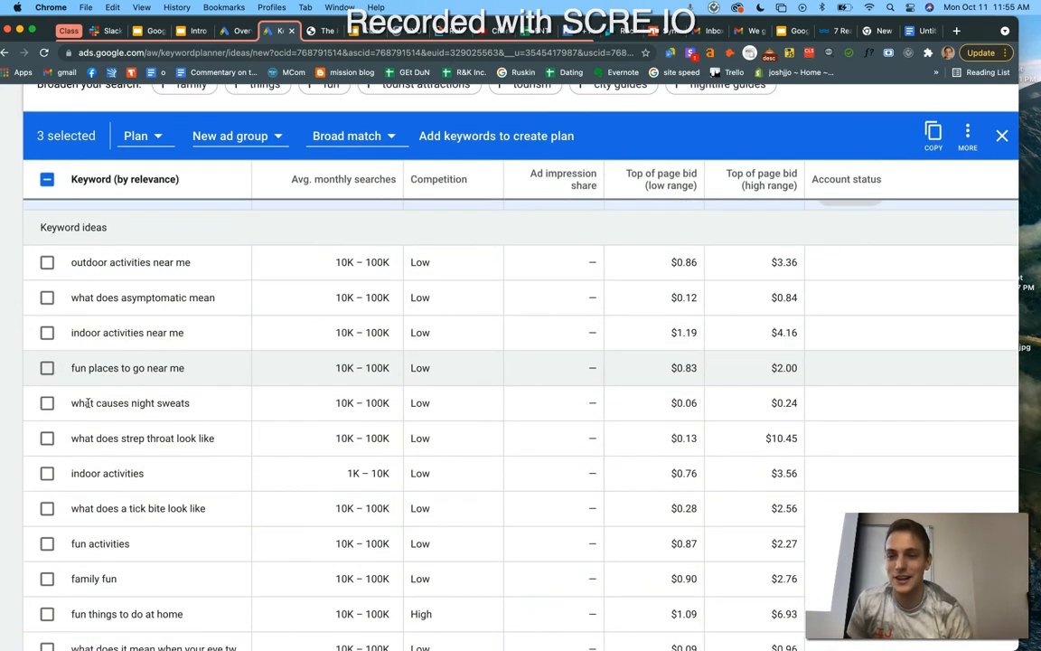
{"action": "scroll", "coordinate": [88, 407], "scroll_direction": "down", "scroll_amount": 2}
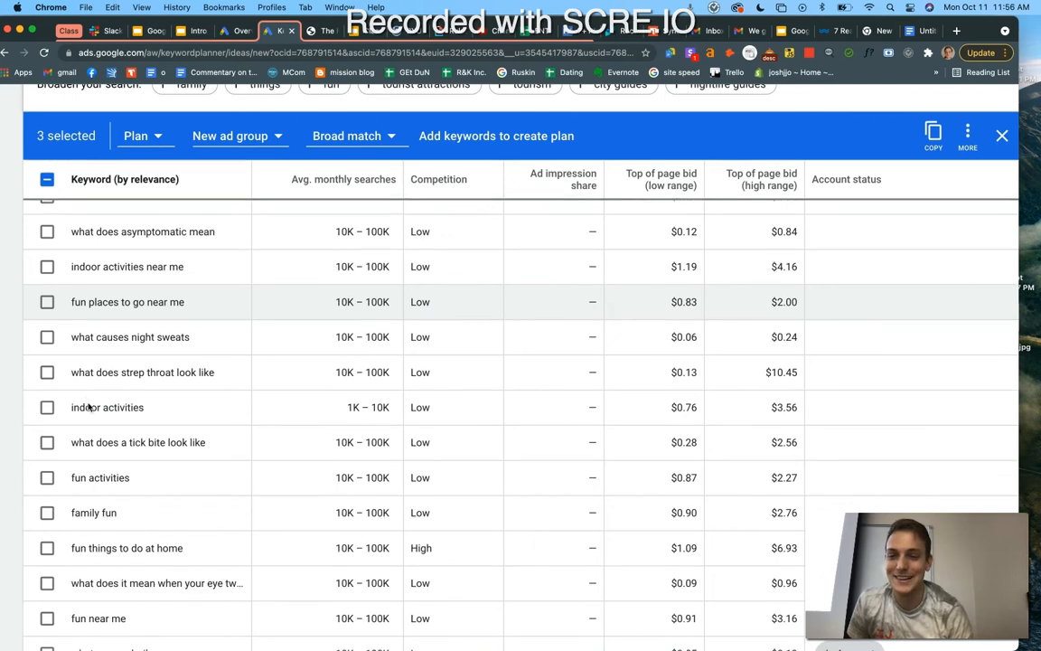
{"action": "scroll", "coordinate": [88, 403], "scroll_direction": "down", "scroll_amount": 3}
{"action": "scroll", "coordinate": [87, 403], "scroll_direction": "down", "scroll_amount": 1}
{"action": "scroll", "coordinate": [88, 406], "scroll_direction": "down", "scroll_amount": 2}
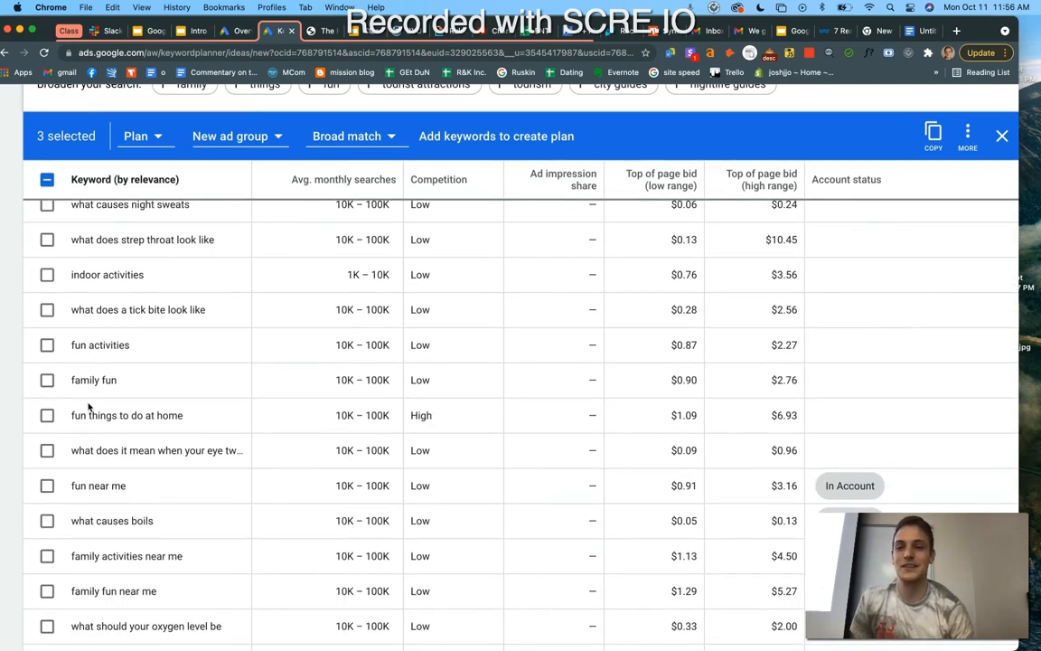
{"action": "scroll", "coordinate": [88, 406], "scroll_direction": "right", "scroll_amount": 1}
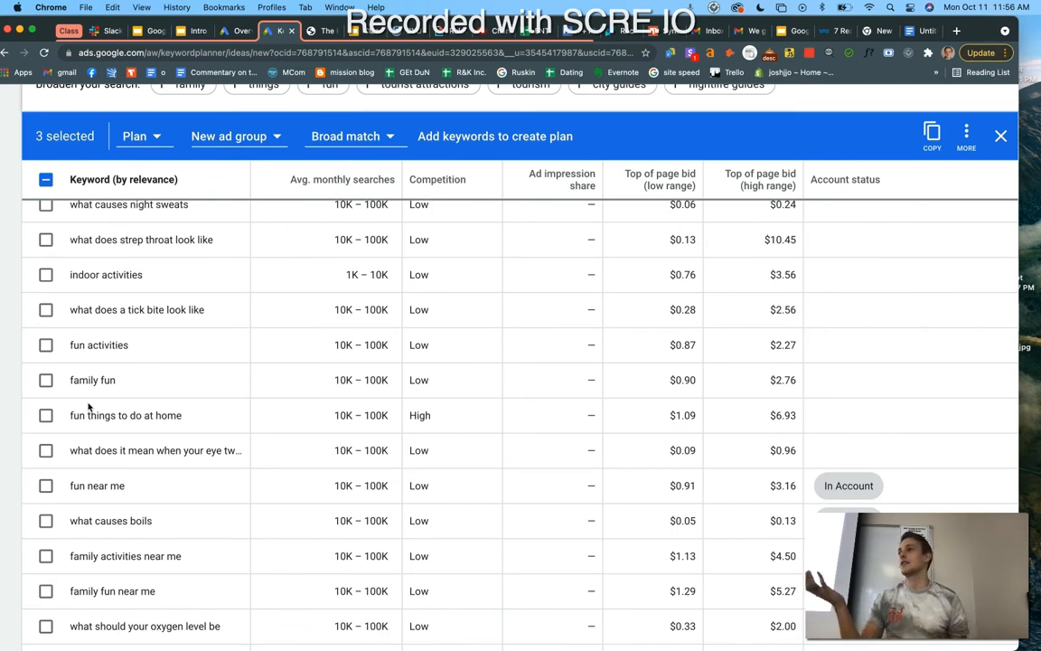
{"action": "scroll", "coordinate": [87, 407], "scroll_direction": "down", "scroll_amount": 2}
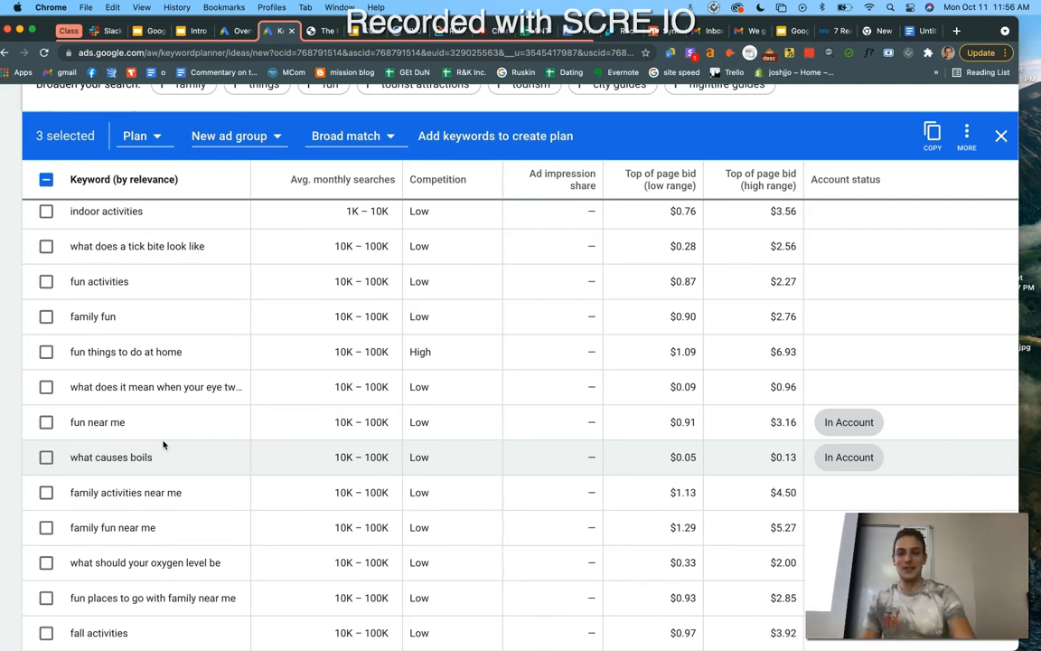
{"action": "scroll", "coordinate": [163, 444], "scroll_direction": "down", "scroll_amount": 2}
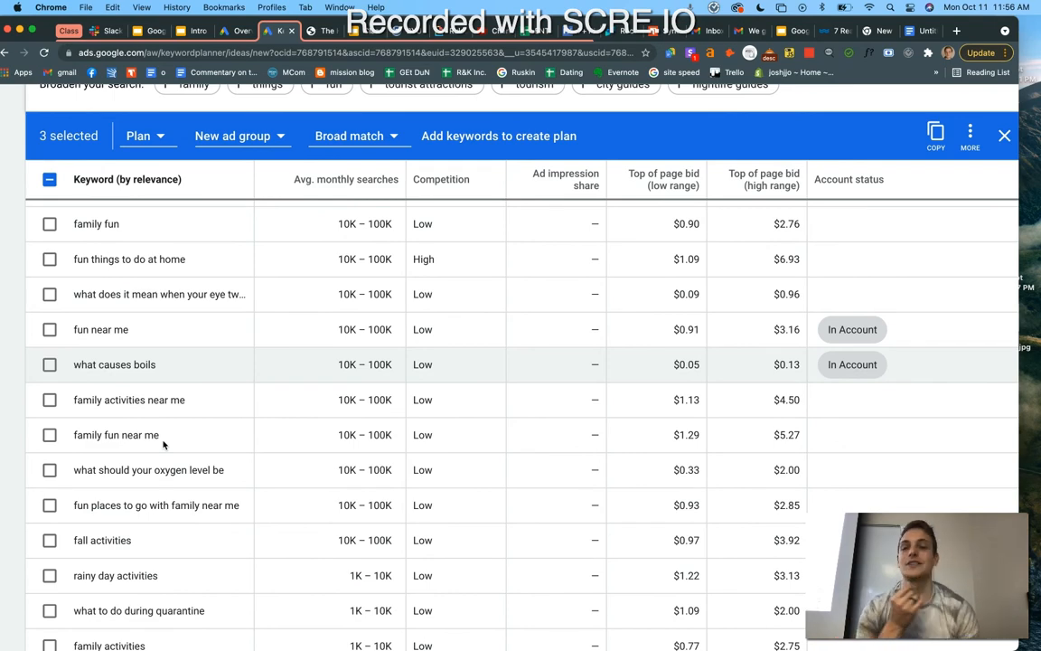
- Add the keyword idea "family things to do near me" to the selection
{"action": "scroll", "coordinate": [164, 443], "scroll_direction": "down", "scroll_amount": 1}
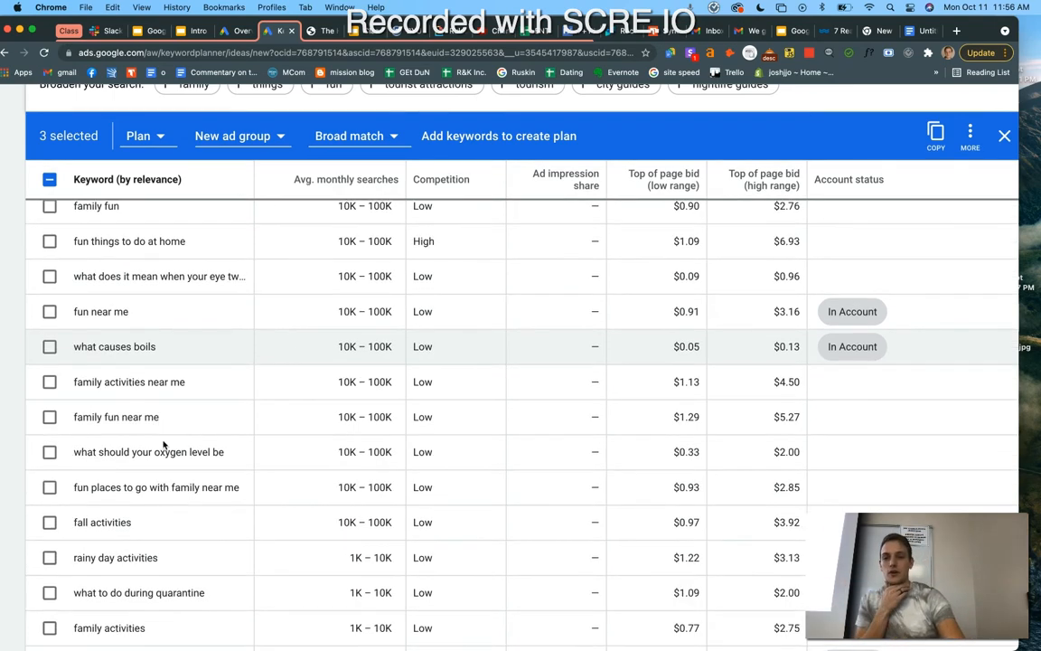
{"action": "scroll", "coordinate": [164, 444], "scroll_direction": "down", "scroll_amount": 3}
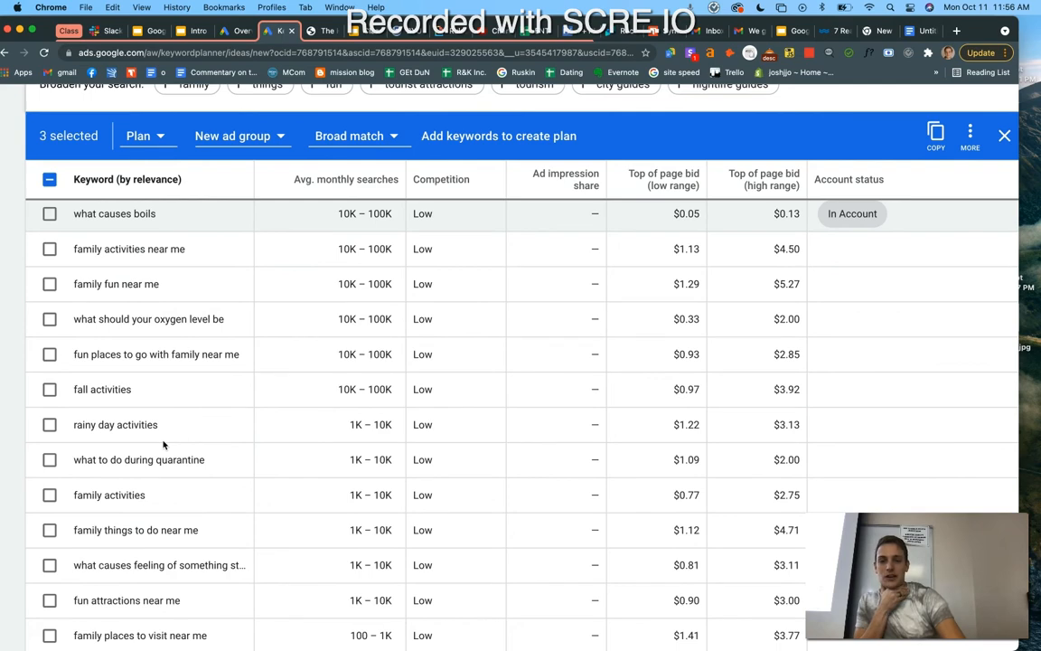
{"action": "scroll", "coordinate": [164, 444], "scroll_direction": "down", "scroll_amount": 2}
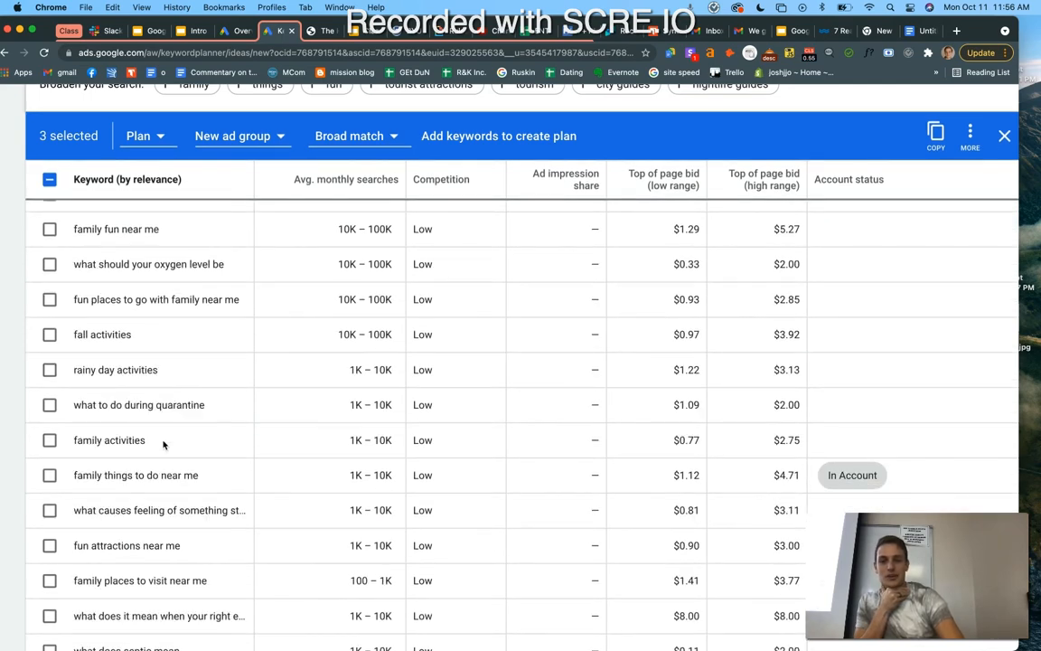
{"action": "scroll", "coordinate": [163, 441], "scroll_direction": "down", "scroll_amount": 2}
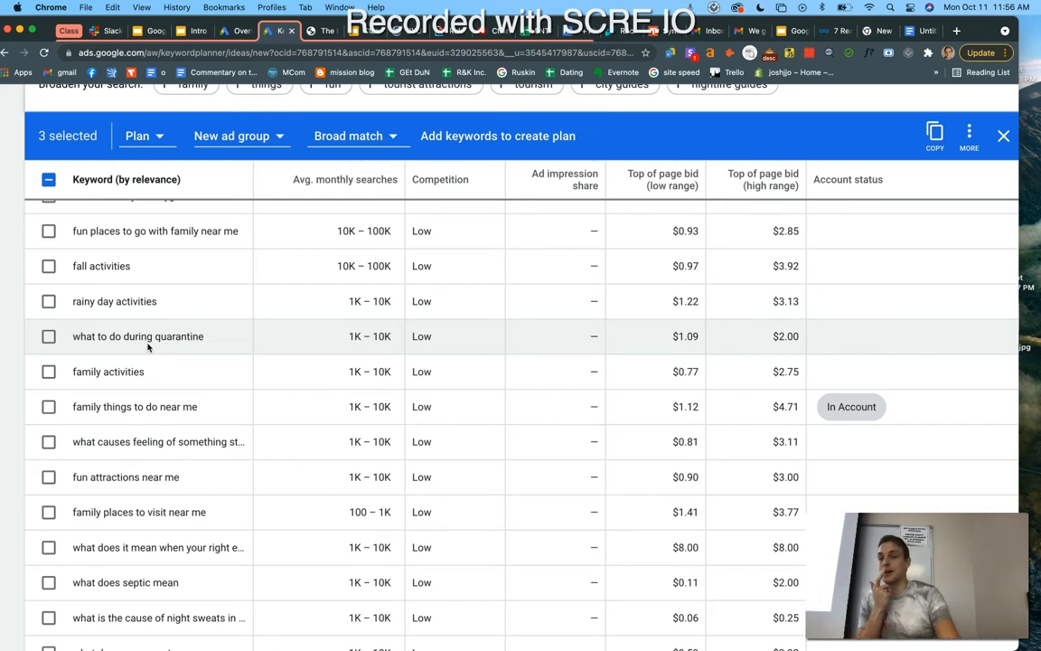
{"action": "left_click", "coordinate": [48, 408]}
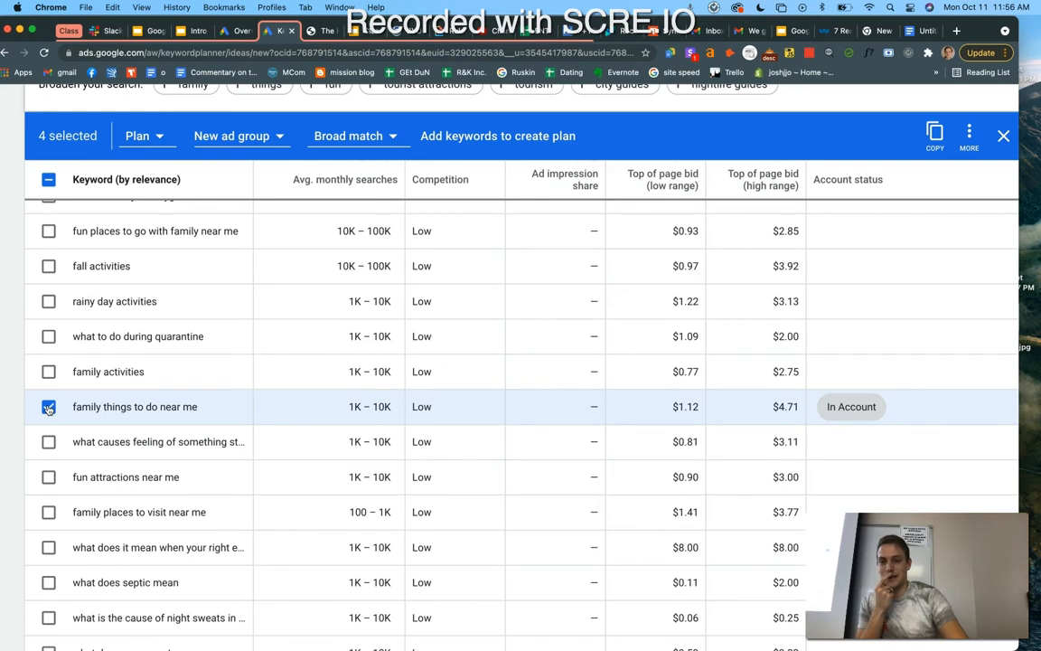
- Find the keyword idea "fun stuff to do" further down the list and add it to the selection
{"action": "scroll", "coordinate": [49, 408], "scroll_direction": "down", "scroll_amount": 3}
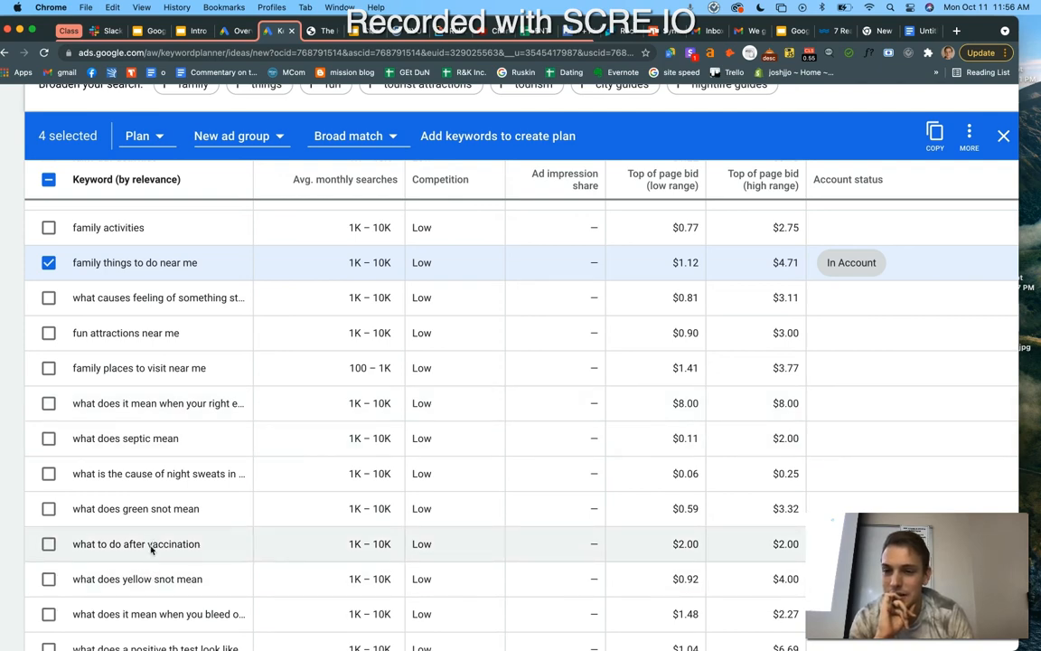
{"action": "scroll", "coordinate": [151, 543], "scroll_direction": "down", "scroll_amount": 2}
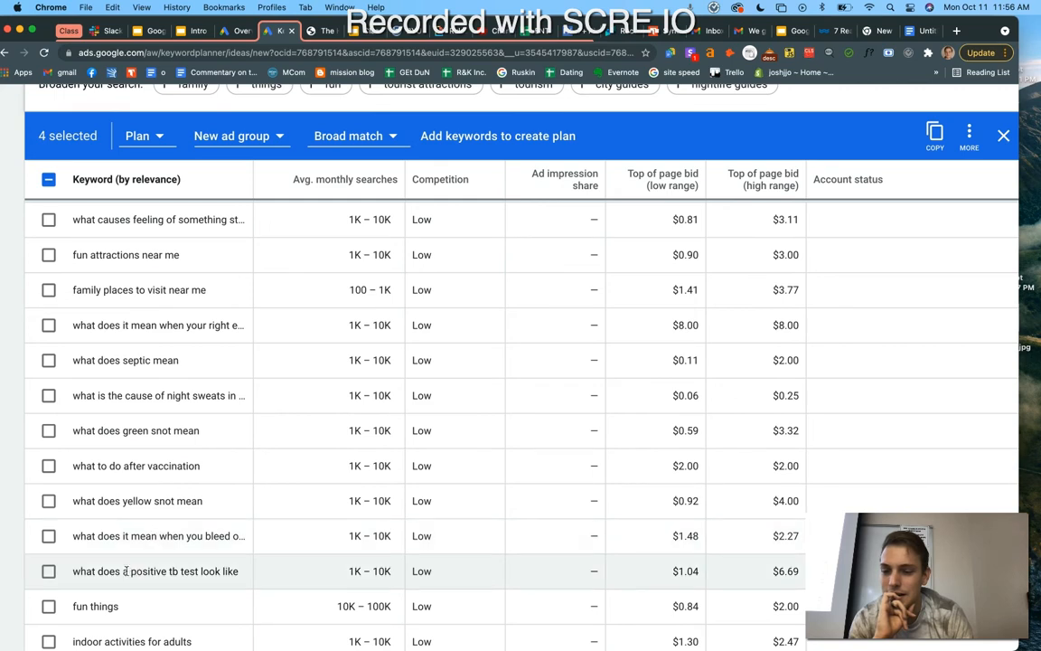
{"action": "scroll", "coordinate": [125, 571], "scroll_direction": "down", "scroll_amount": 4}
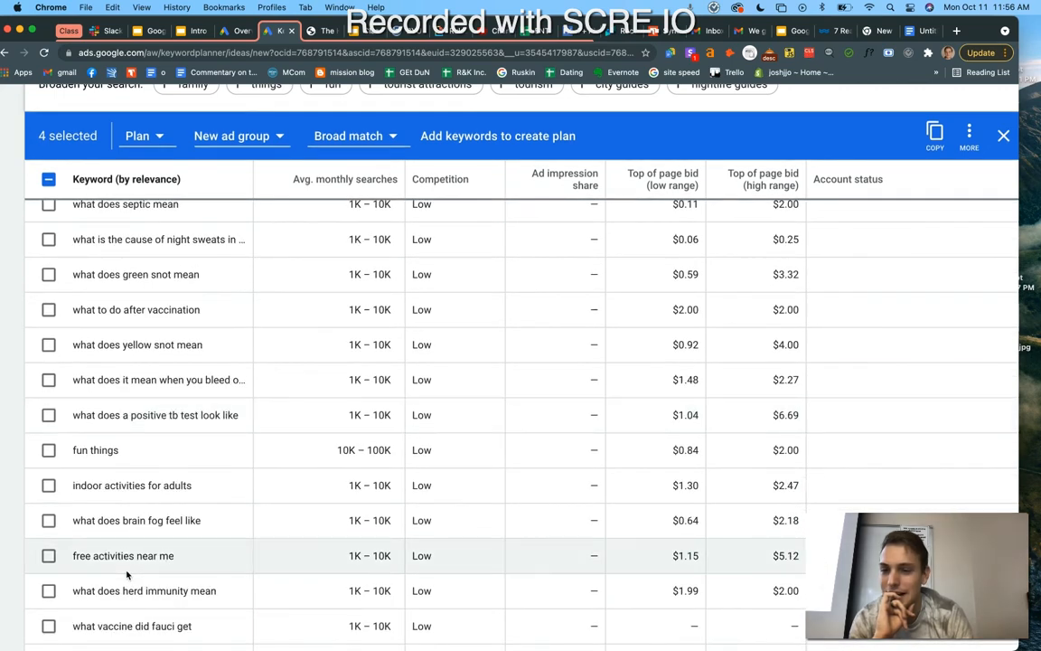
{"action": "scroll", "coordinate": [125, 575], "scroll_direction": "down", "scroll_amount": 4}
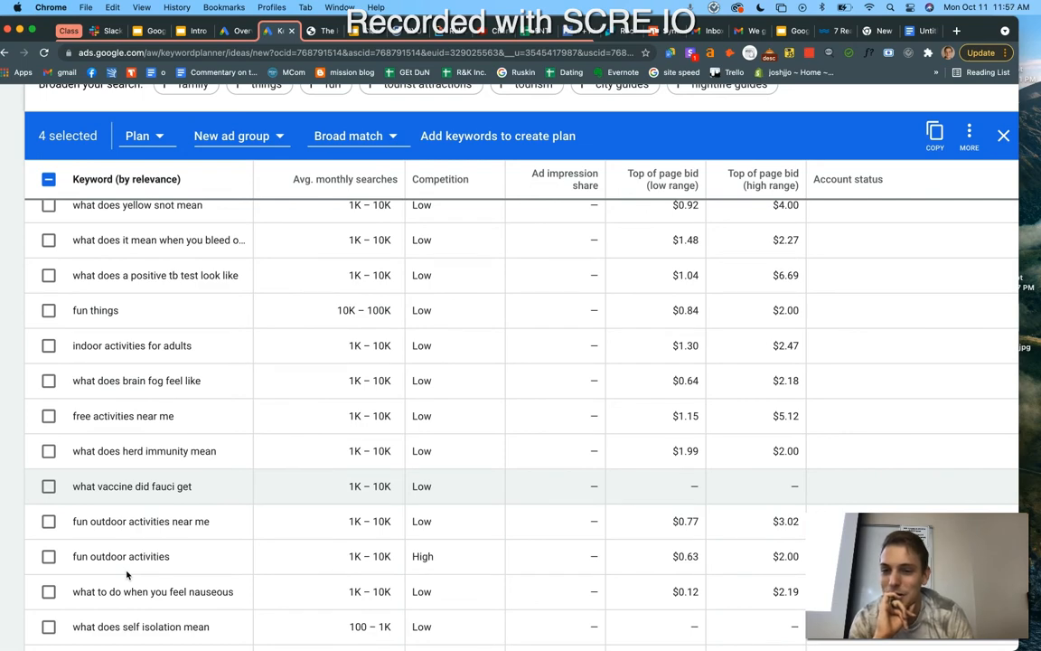
{"action": "scroll", "coordinate": [127, 575], "scroll_direction": "down", "scroll_amount": 3}
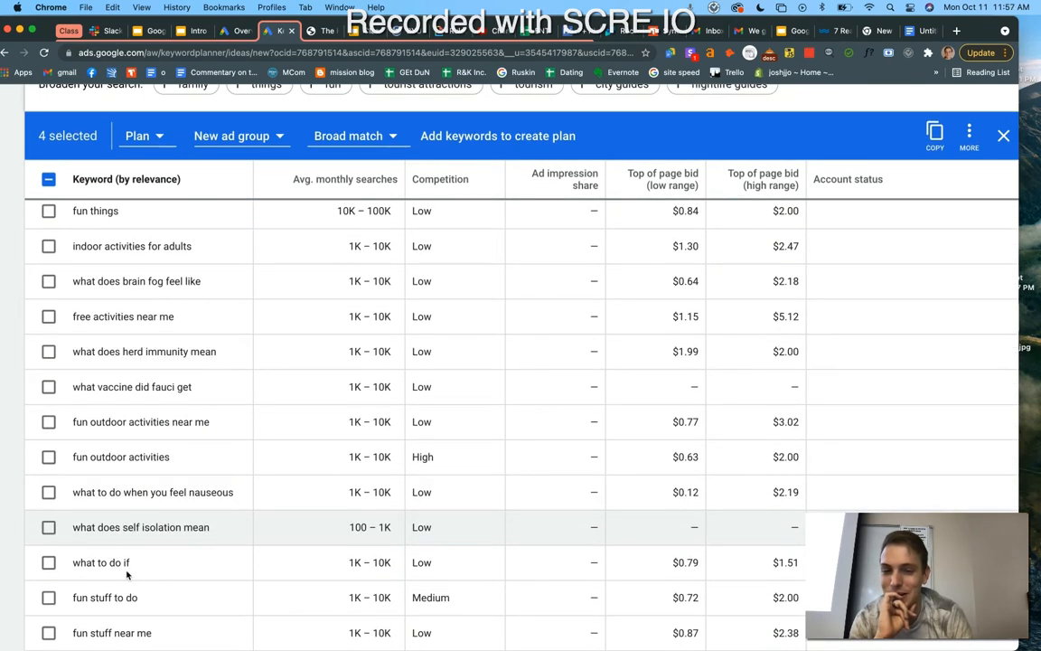
{"action": "scroll", "coordinate": [127, 575], "scroll_direction": "down", "scroll_amount": 1}
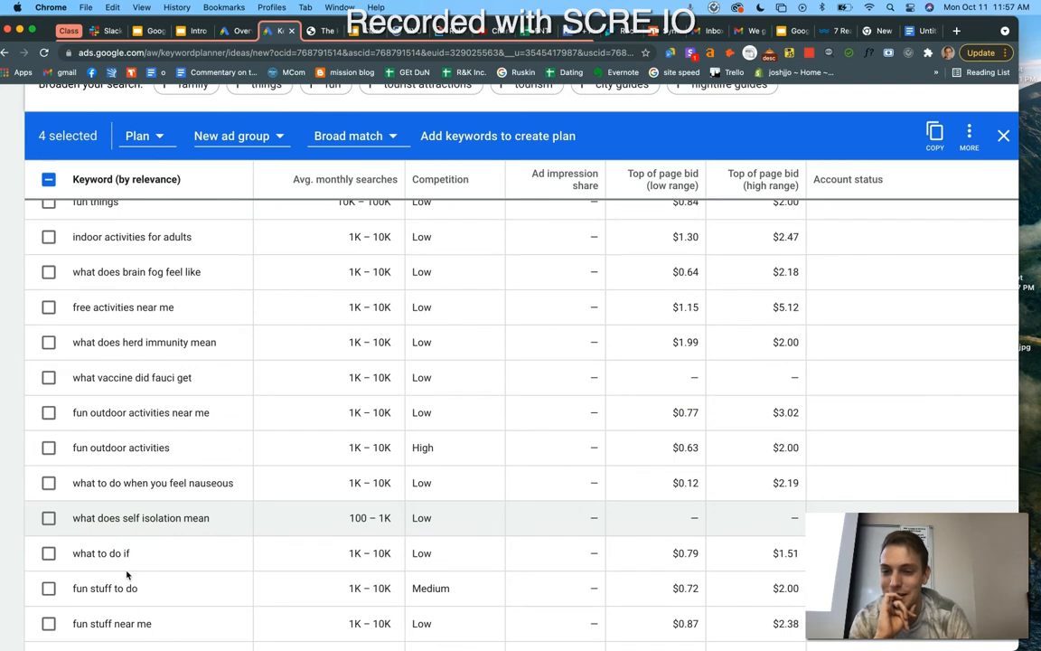
{"action": "left_click", "coordinate": [49, 589]}
{"action": "scroll", "coordinate": [193, 465], "scroll_direction": "down", "scroll_amount": 5}
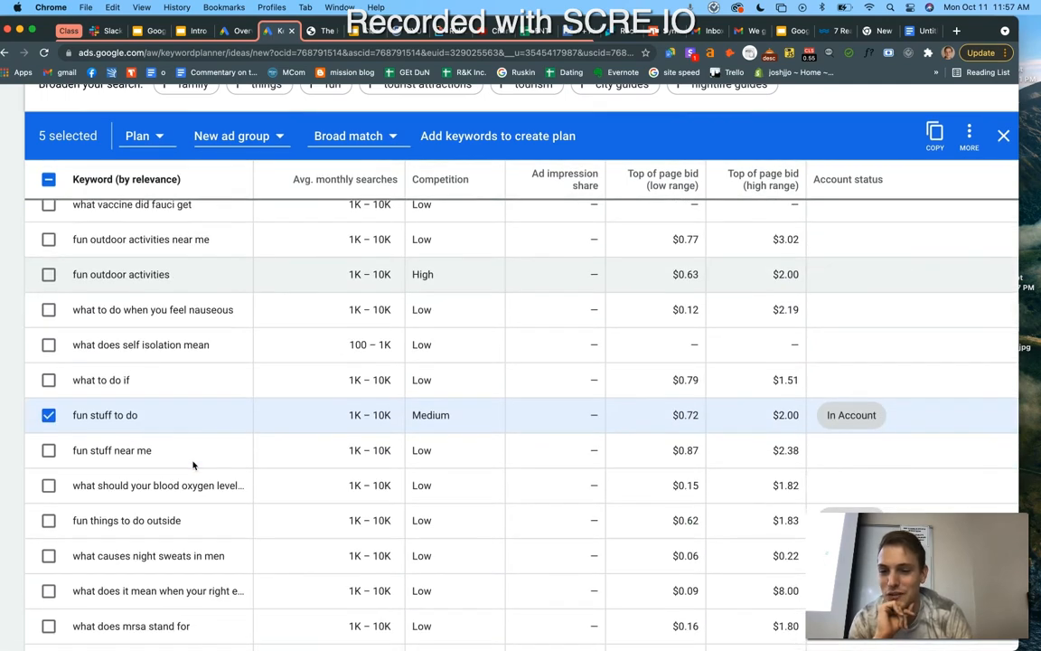
- Find the keyword idea "something fun to do near me" further down the list and add it to the selection
{"action": "scroll", "coordinate": [193, 464], "scroll_direction": "down", "scroll_amount": 5}
{"action": "scroll", "coordinate": [192, 464], "scroll_direction": "down", "scroll_amount": 1}
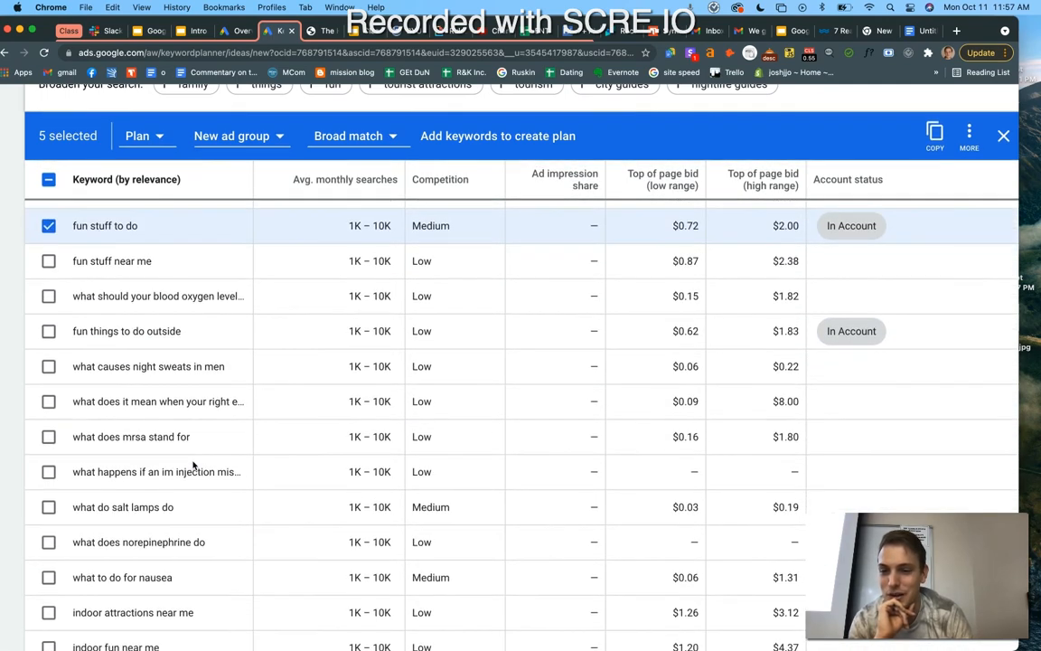
{"action": "scroll", "coordinate": [193, 464], "scroll_direction": "down", "scroll_amount": 5}
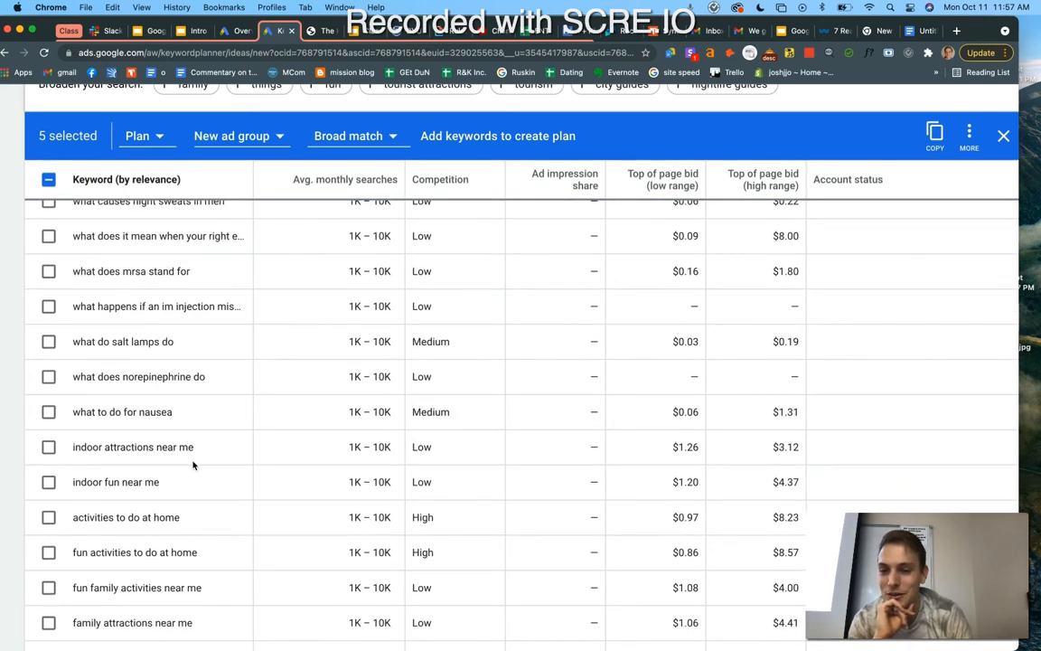
{"action": "scroll", "coordinate": [192, 464], "scroll_direction": "down", "scroll_amount": 6}
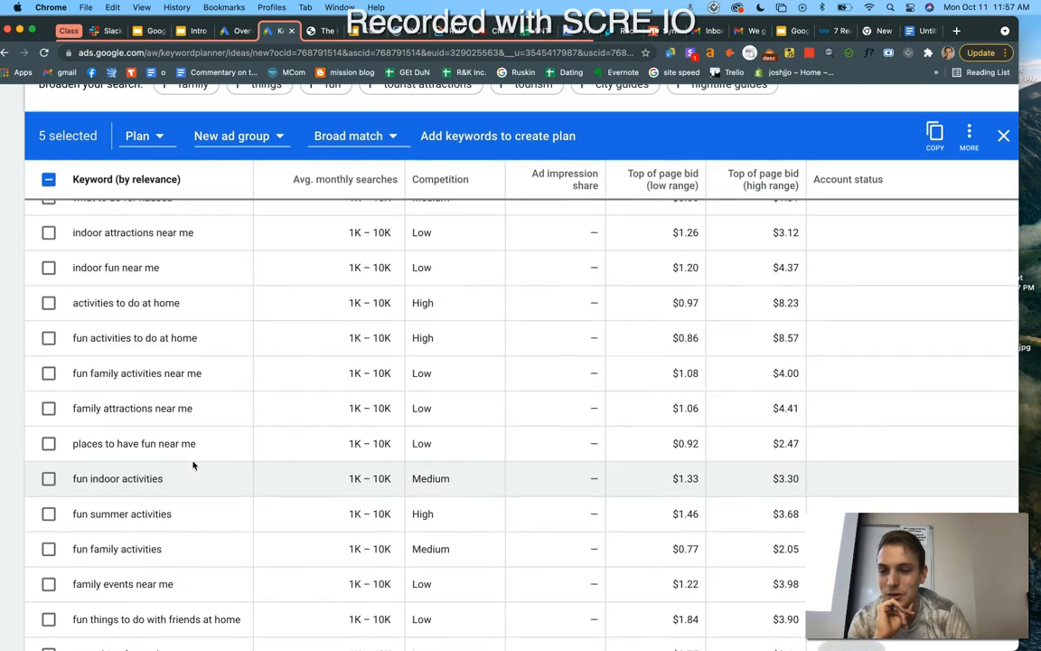
{"action": "scroll", "coordinate": [193, 465], "scroll_direction": "down", "scroll_amount": 3}
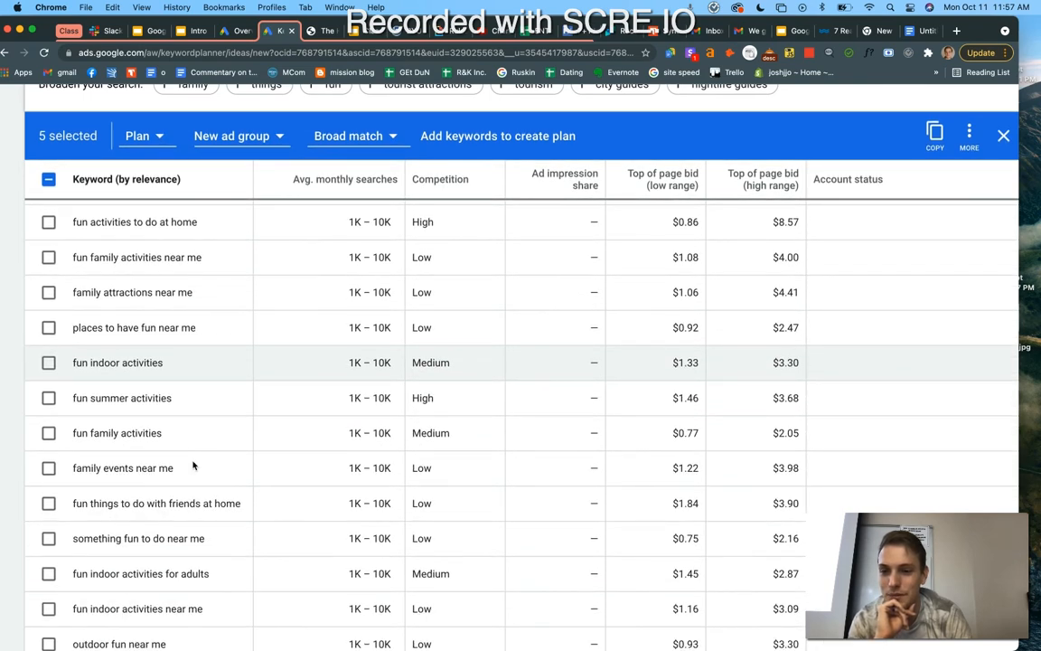
{"action": "scroll", "coordinate": [193, 464], "scroll_direction": "down", "scroll_amount": 1}
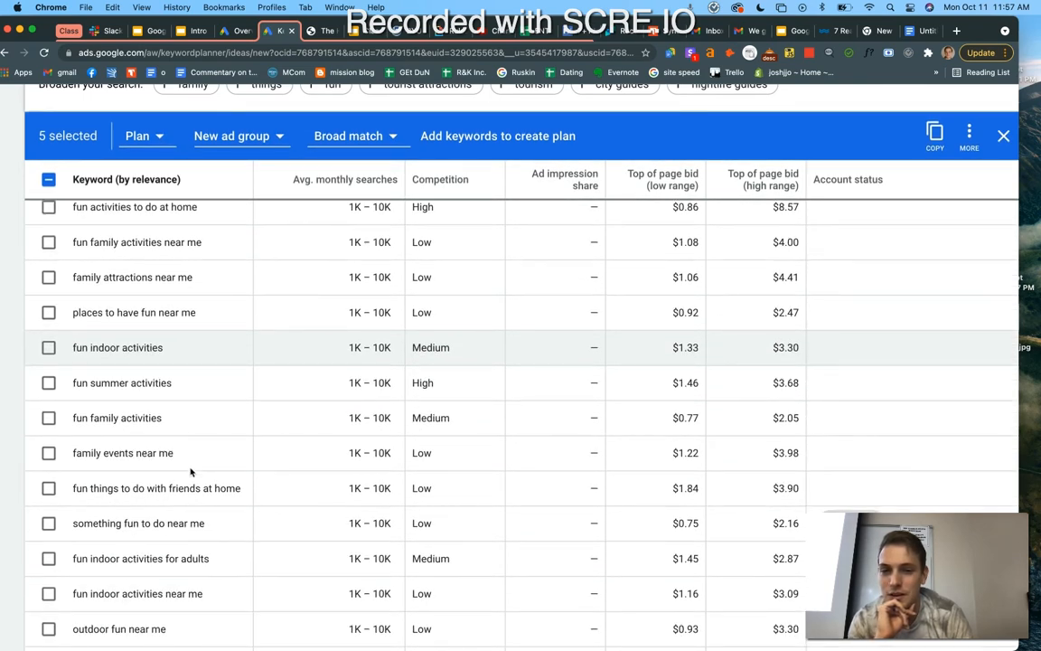
{"action": "left_click", "coordinate": [49, 523]}
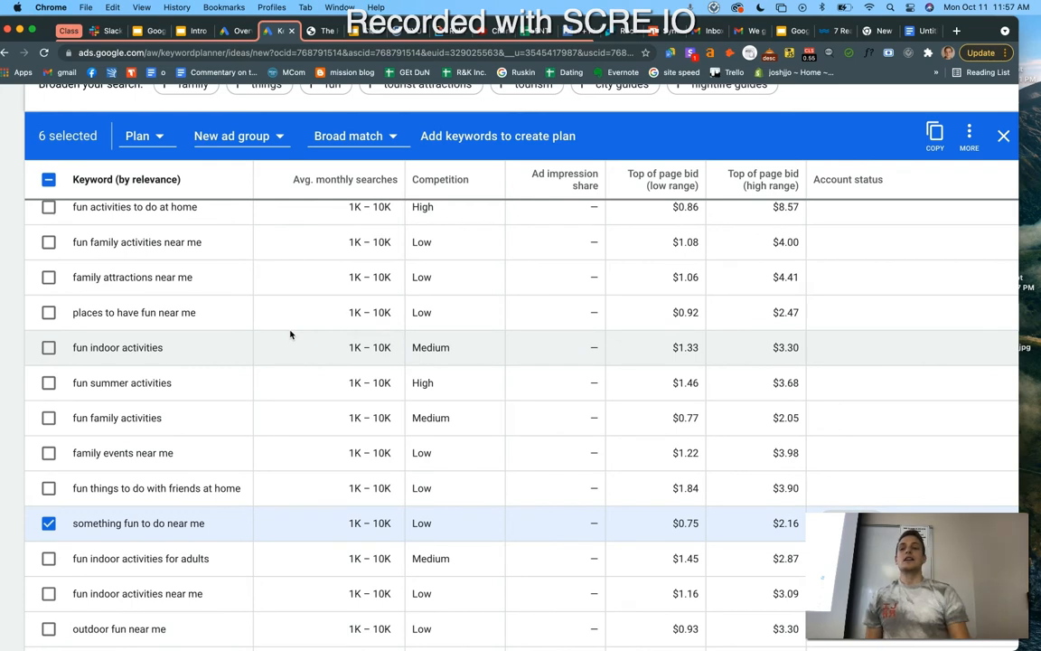
- Exclude the entire "Brand or Non-Brand" group in the keyword refinements and look over the Person refinement options
{"action": "scroll", "coordinate": [290, 335], "scroll_direction": "up", "scroll_amount": 15}
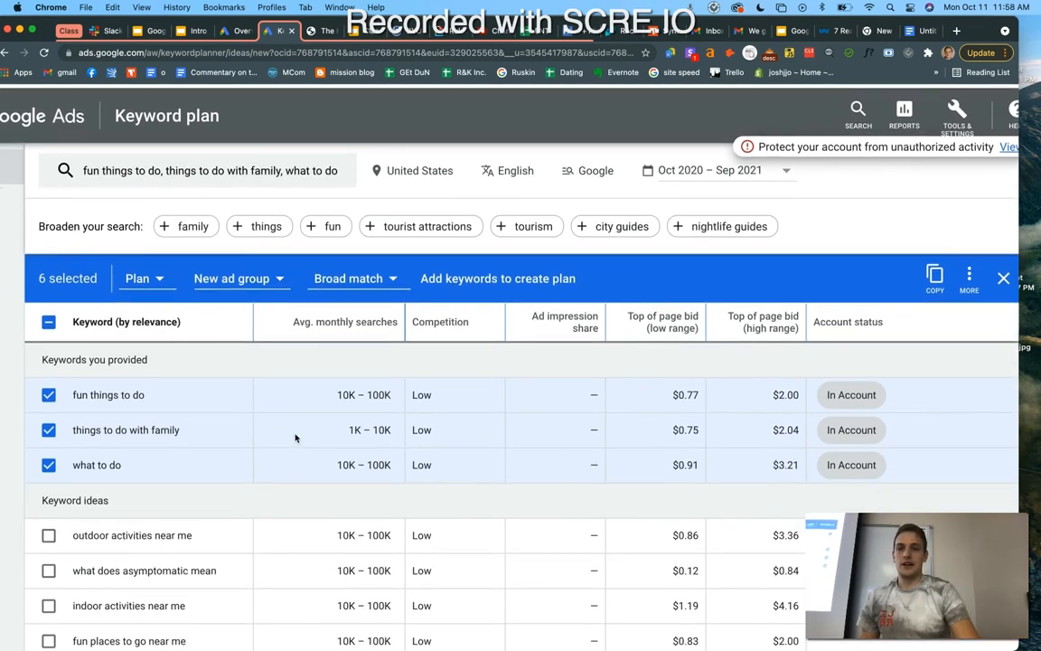
{"action": "scroll", "coordinate": [276, 450], "scroll_direction": "down", "scroll_amount": 4}
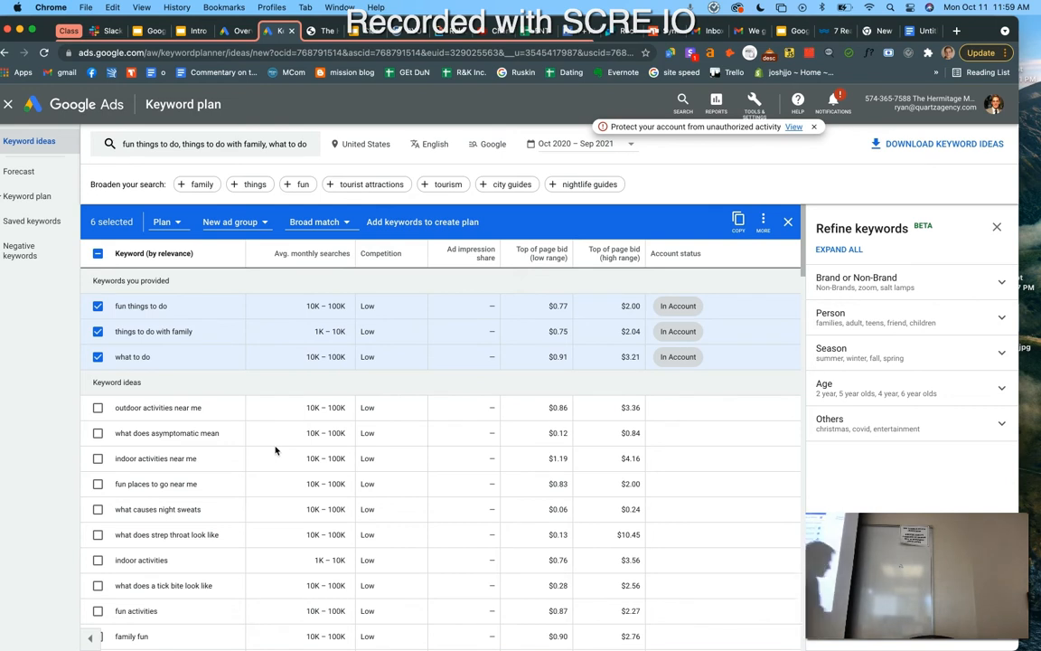
{"action": "left_click", "coordinate": [909, 282]}
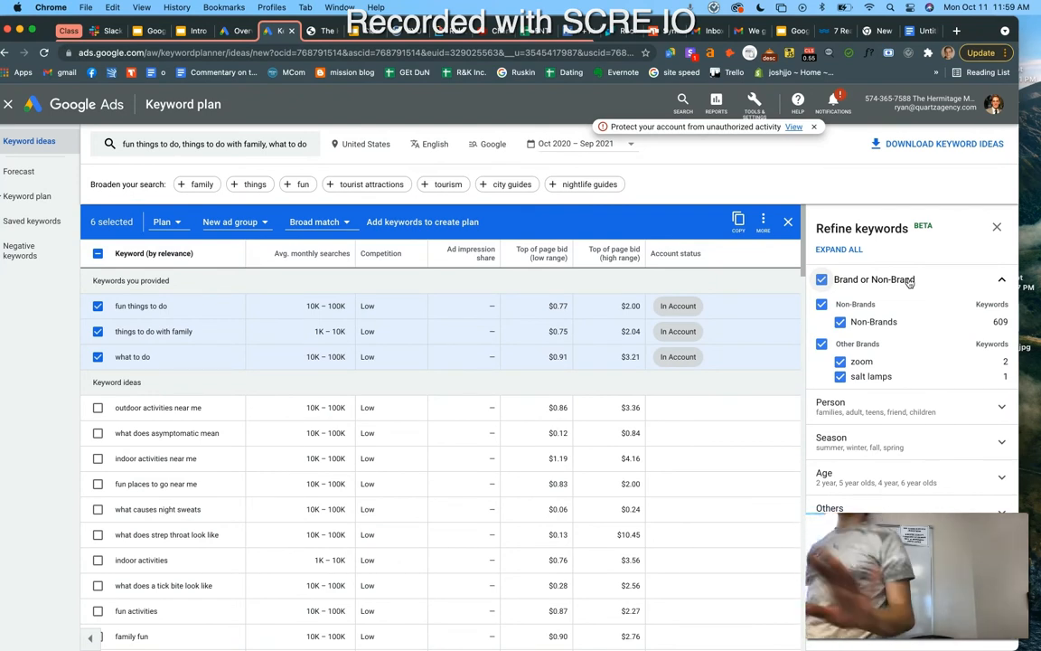
{"action": "left_click", "coordinate": [822, 281]}
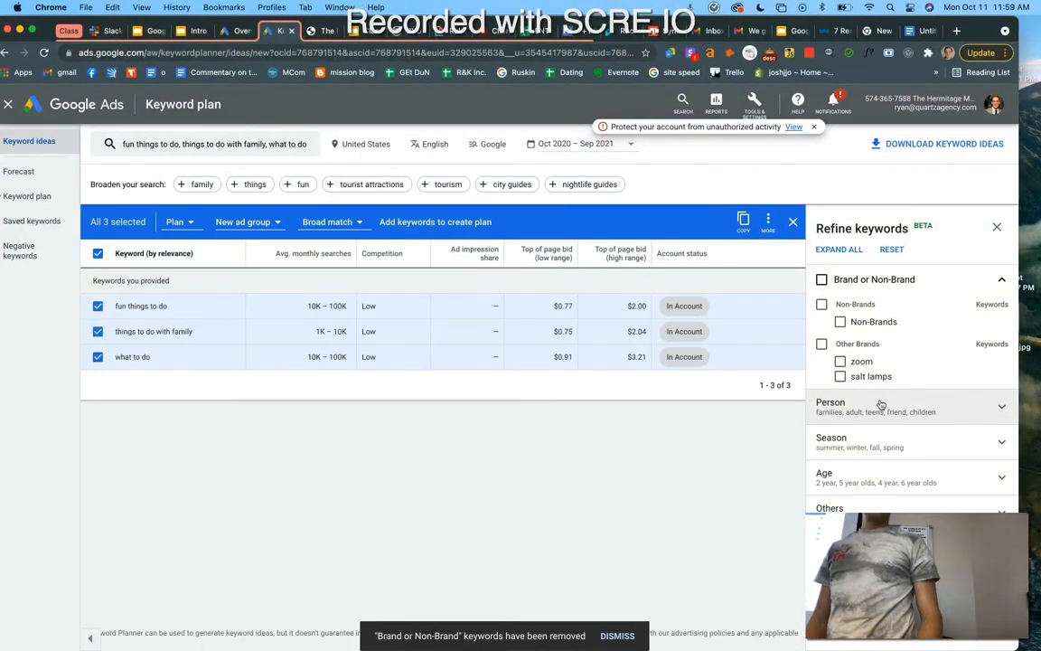
{"action": "left_click", "coordinate": [879, 403]}
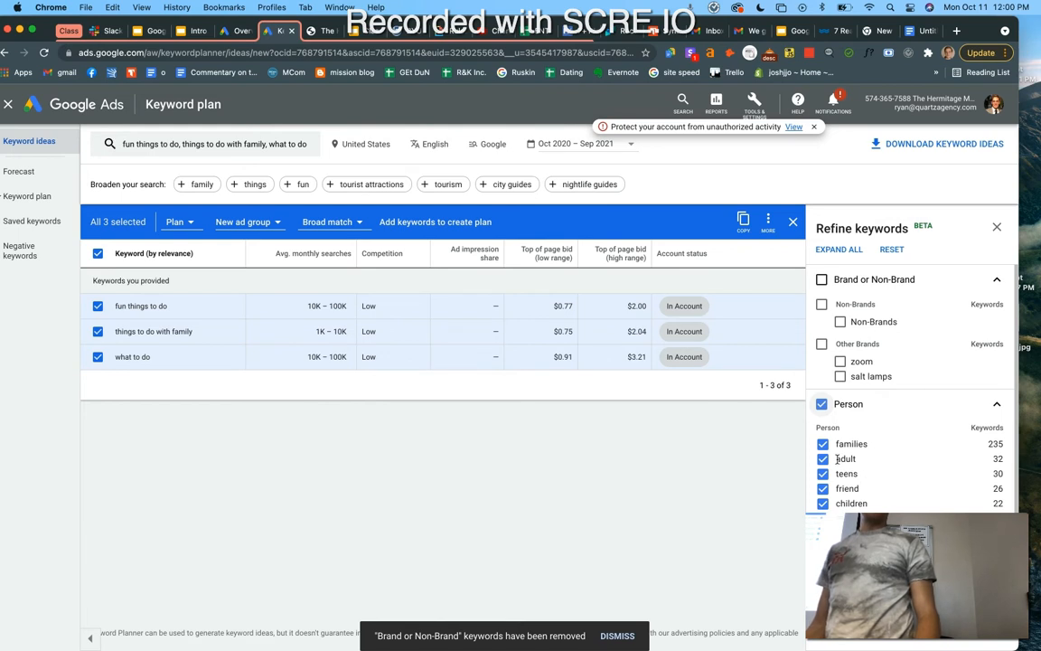
{"action": "left_click", "coordinate": [891, 411]}
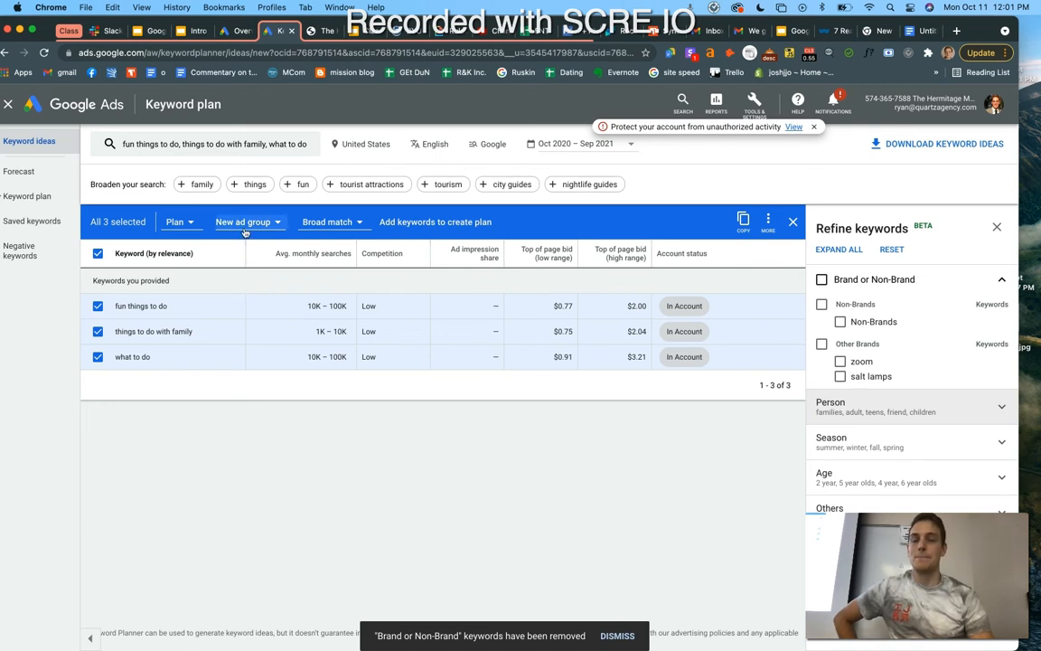
- Choose the existing campaign Visit 2 as the destination for the three selected keywords
{"action": "left_click", "coordinate": [190, 224]}
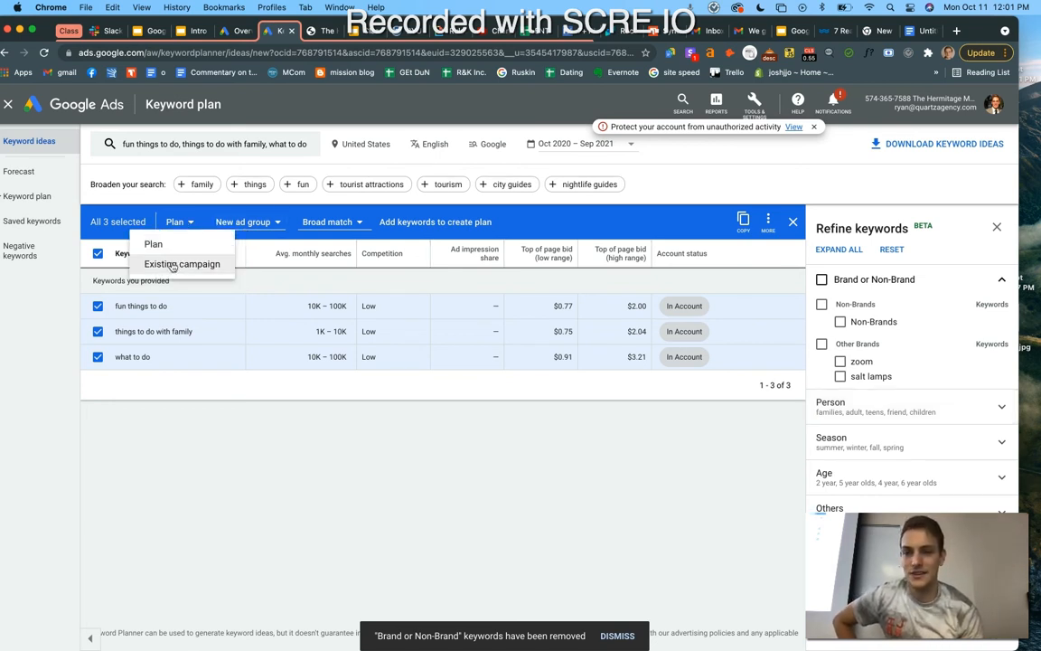
{"action": "left_click", "coordinate": [177, 264]}
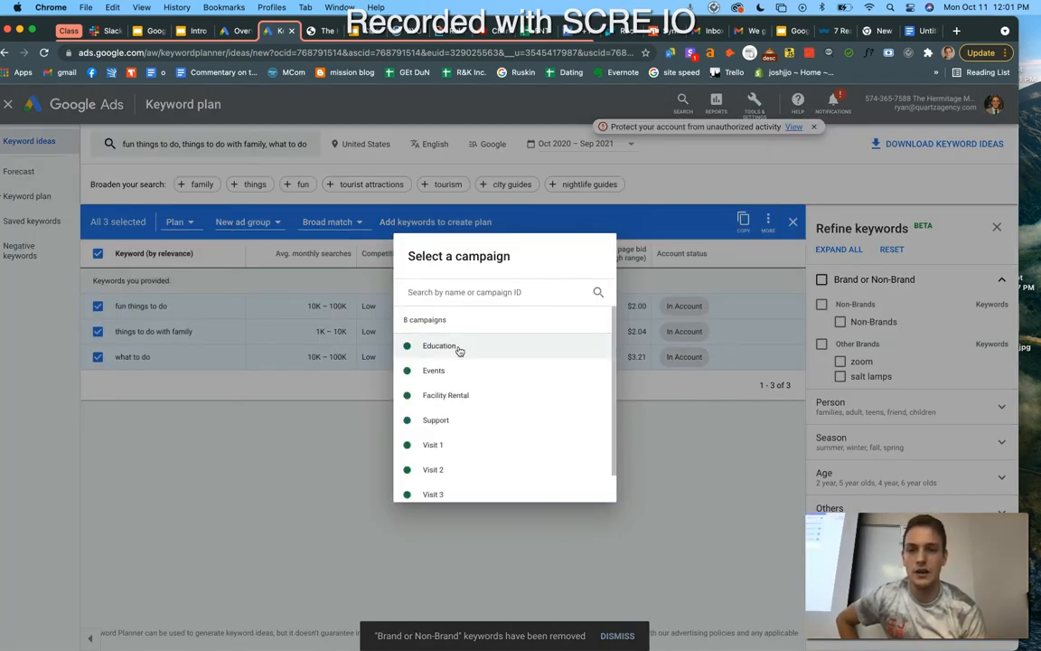
{"action": "left_click", "coordinate": [434, 470]}
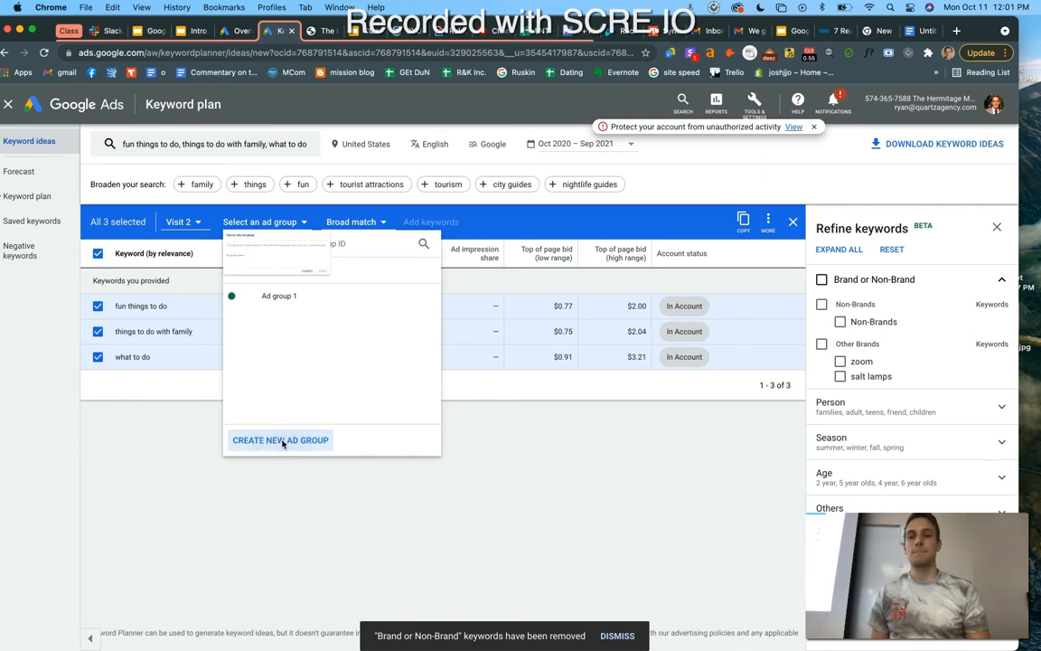
- Create a new ad group named "To Do" in Visit 2 and add the three selected keywords to it as broad match
{"action": "left_click", "coordinate": [282, 444]}
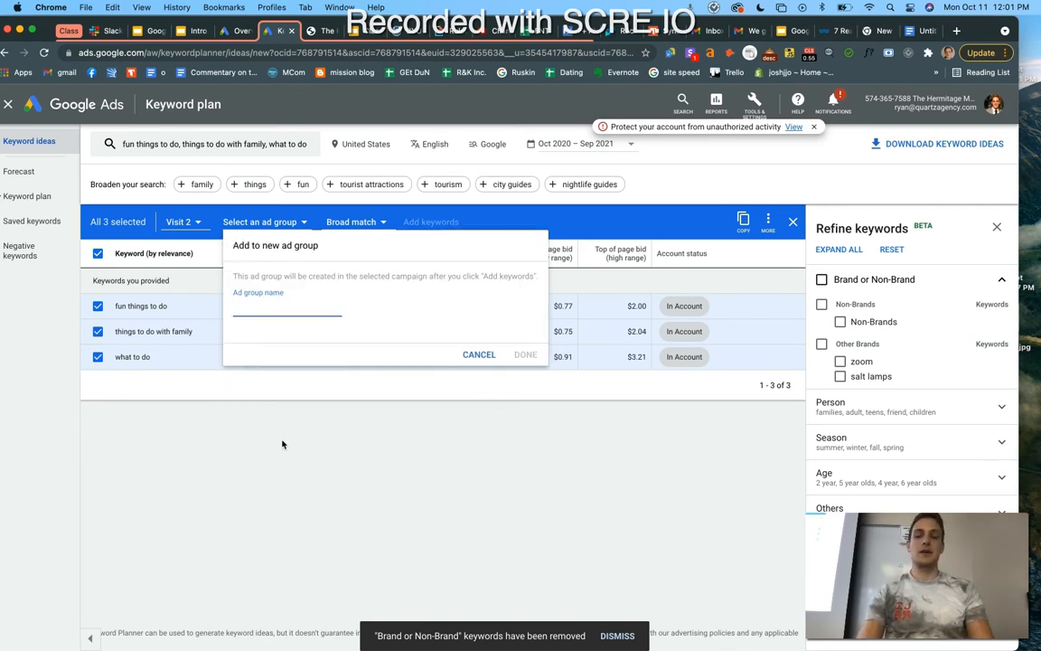
{"action": "type", "text": "To do"}
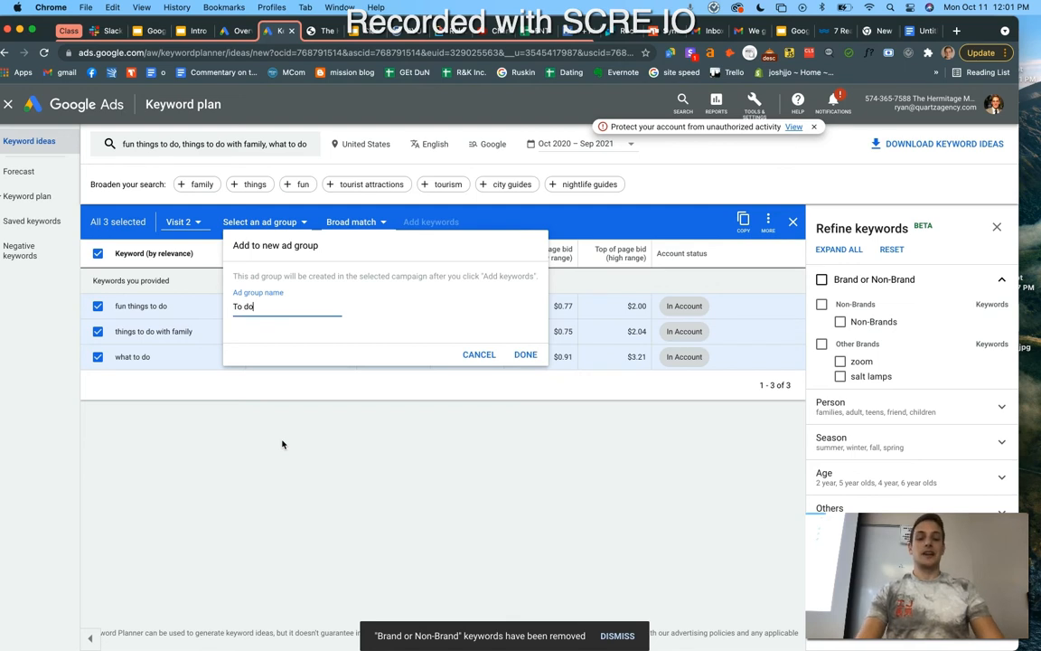
{"action": "key", "text": "BackSpace"}
{"action": "type", "text": "Do"}
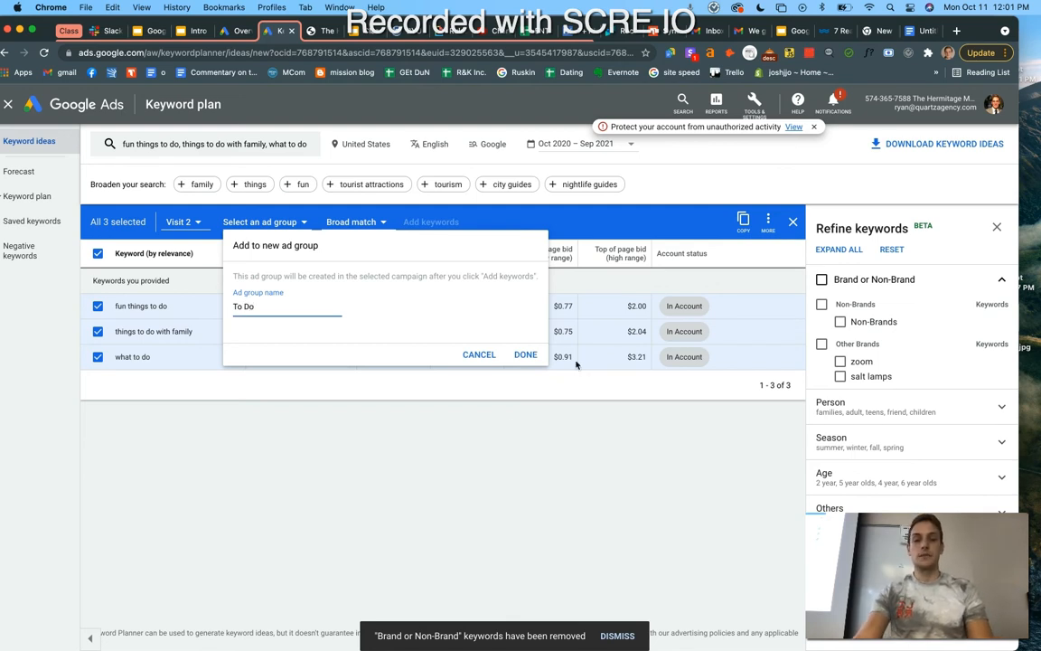
{"action": "left_click", "coordinate": [528, 358]}
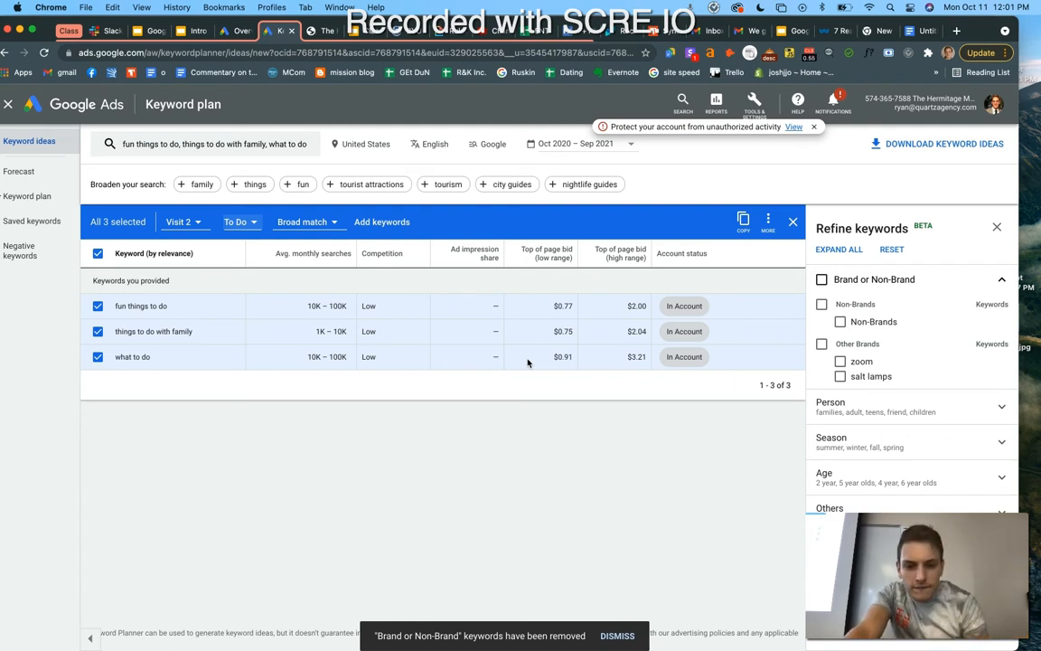
{"action": "left_click", "coordinate": [618, 636]}
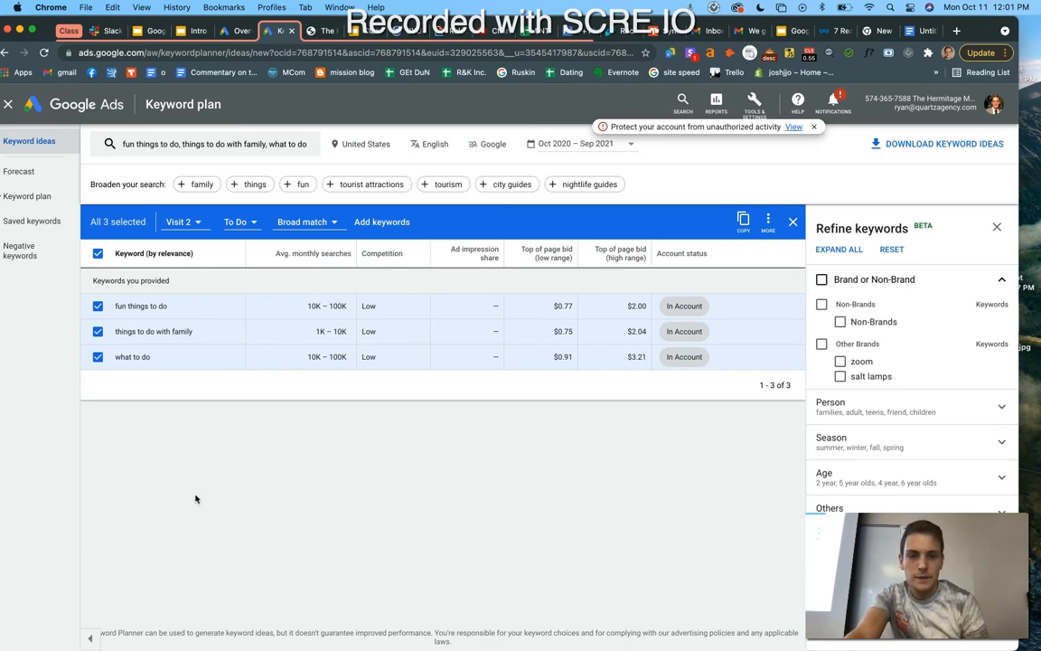
- Switch to the campaign overview, reload it and open the list of ad groups in the Visit 2 campaign
{"action": "left_click", "coordinate": [240, 31]}
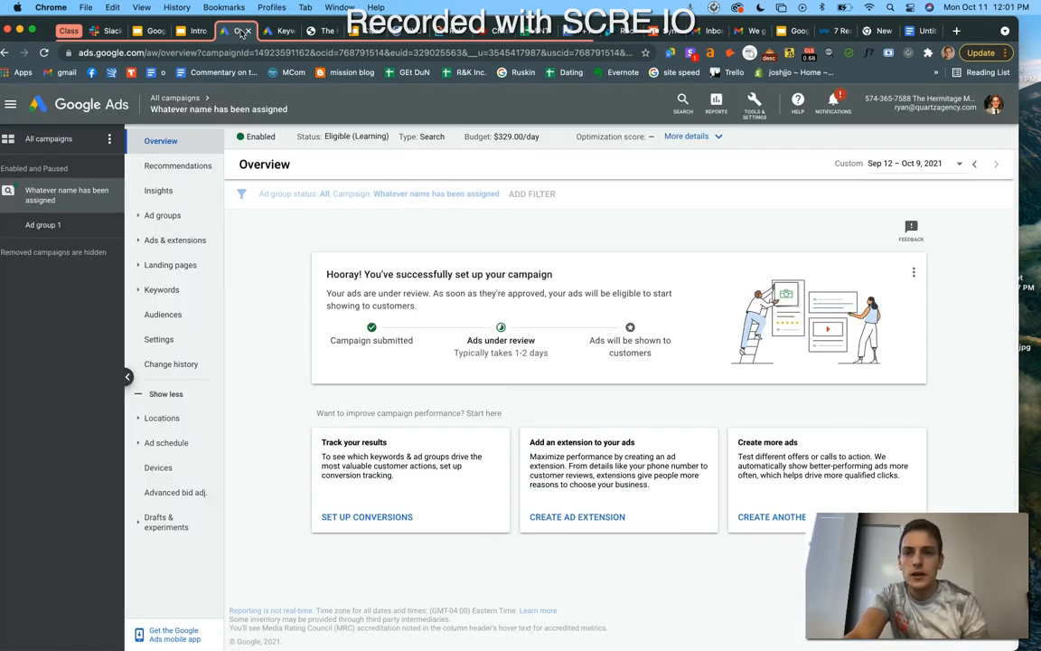
{"action": "left_click", "coordinate": [44, 54]}
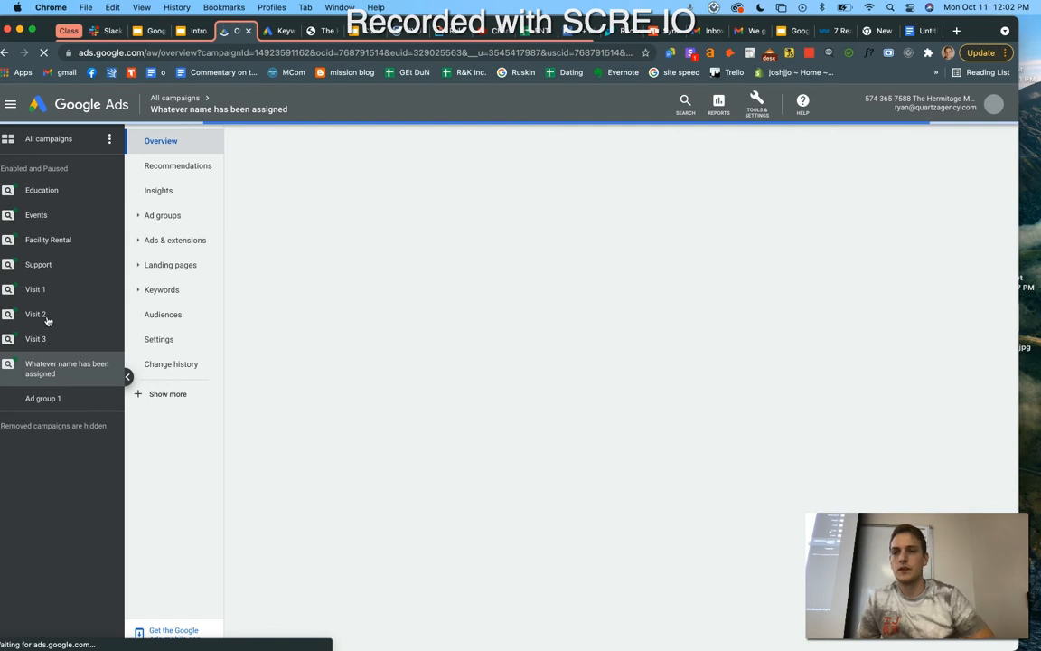
{"action": "left_click", "coordinate": [47, 317]}
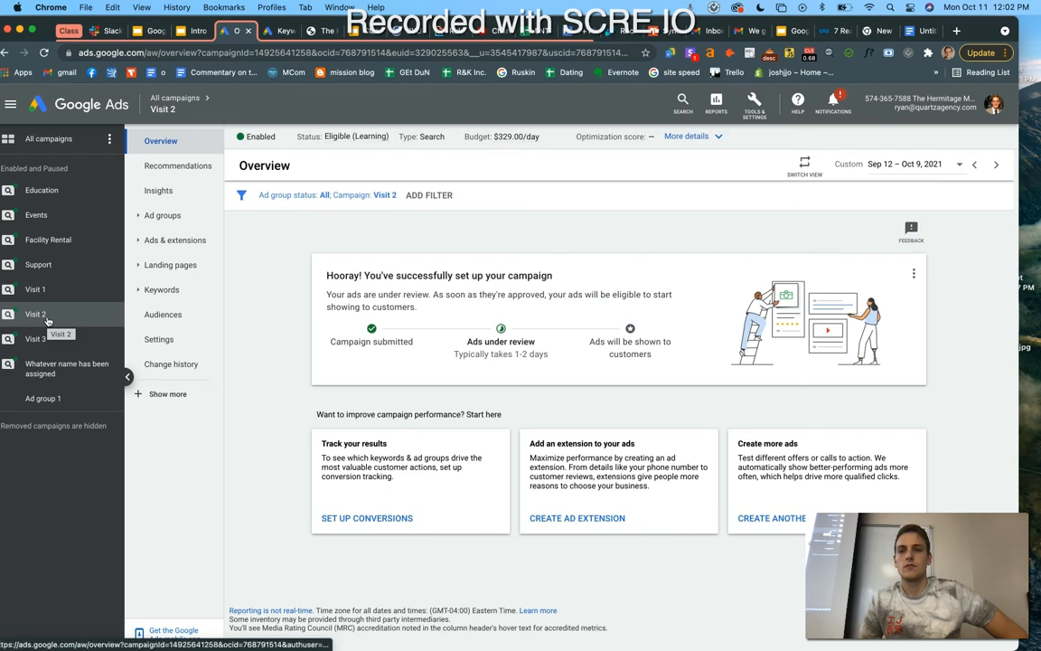
{"action": "left_click", "coordinate": [157, 218]}
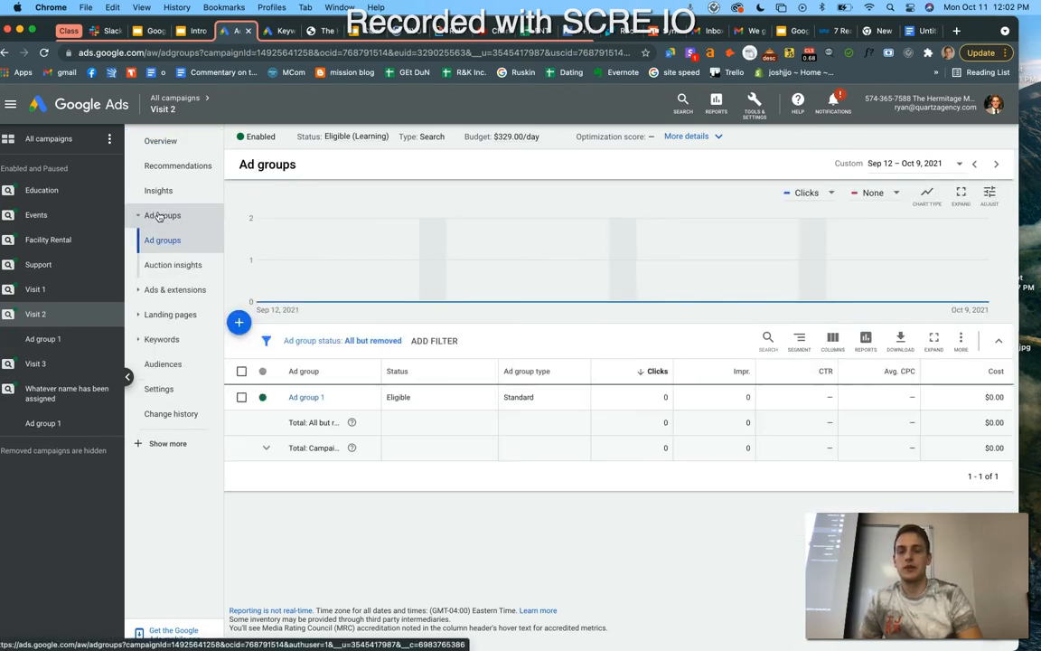
- Compare the Visit 2 ad group list with the one in Keyword Planner and choose the To Do ad group there
{"action": "left_click", "coordinate": [276, 33]}
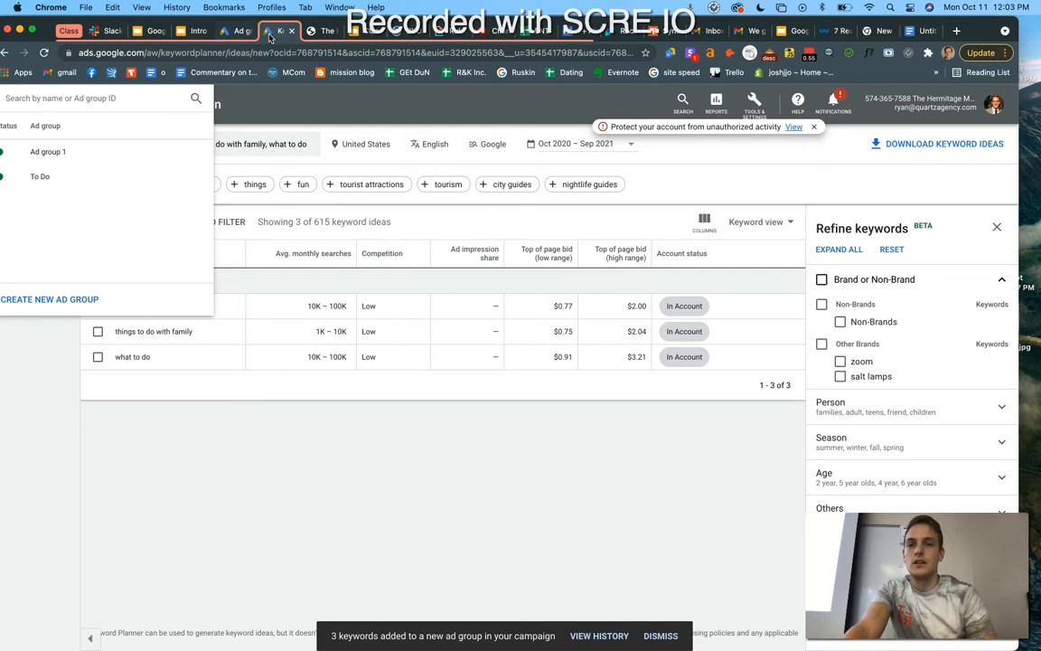
{"action": "left_click", "coordinate": [238, 31]}
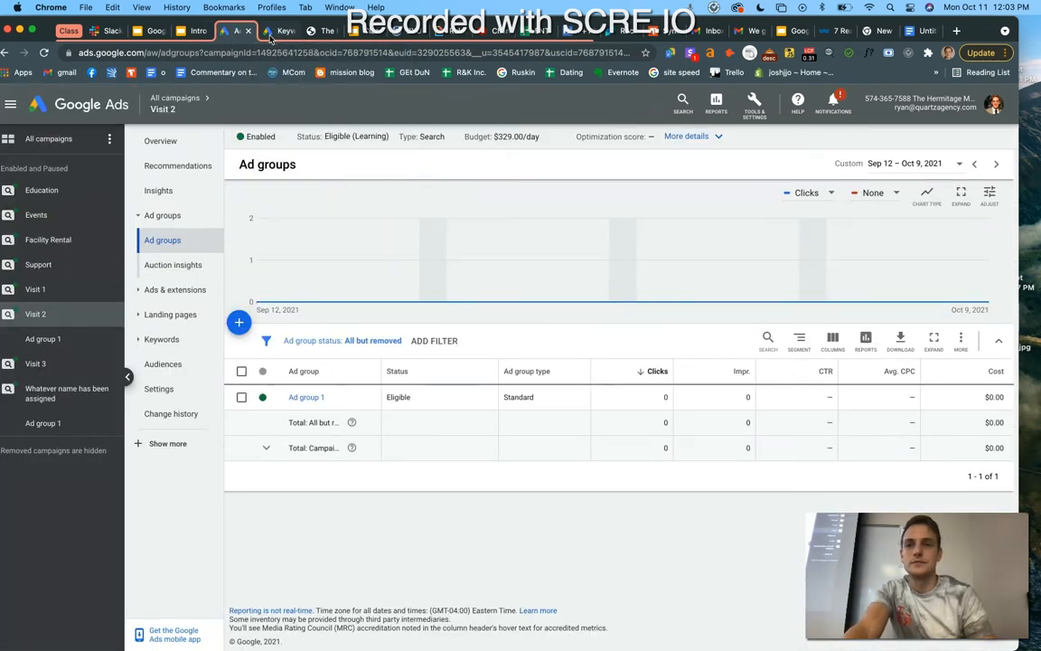
{"action": "left_click", "coordinate": [271, 33]}
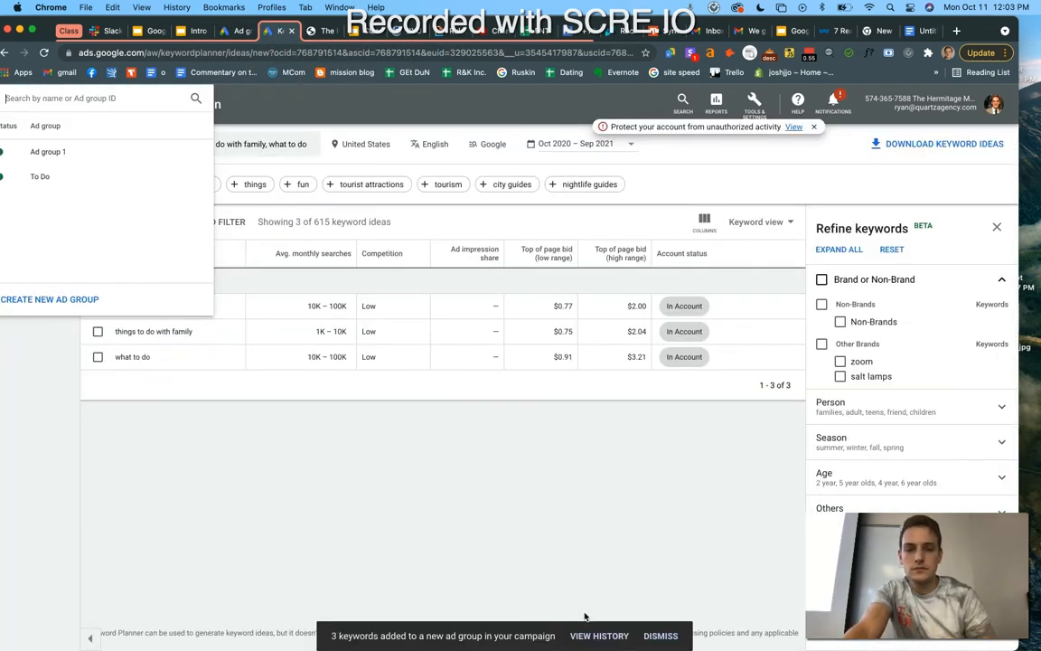
{"action": "left_click", "coordinate": [29, 177]}
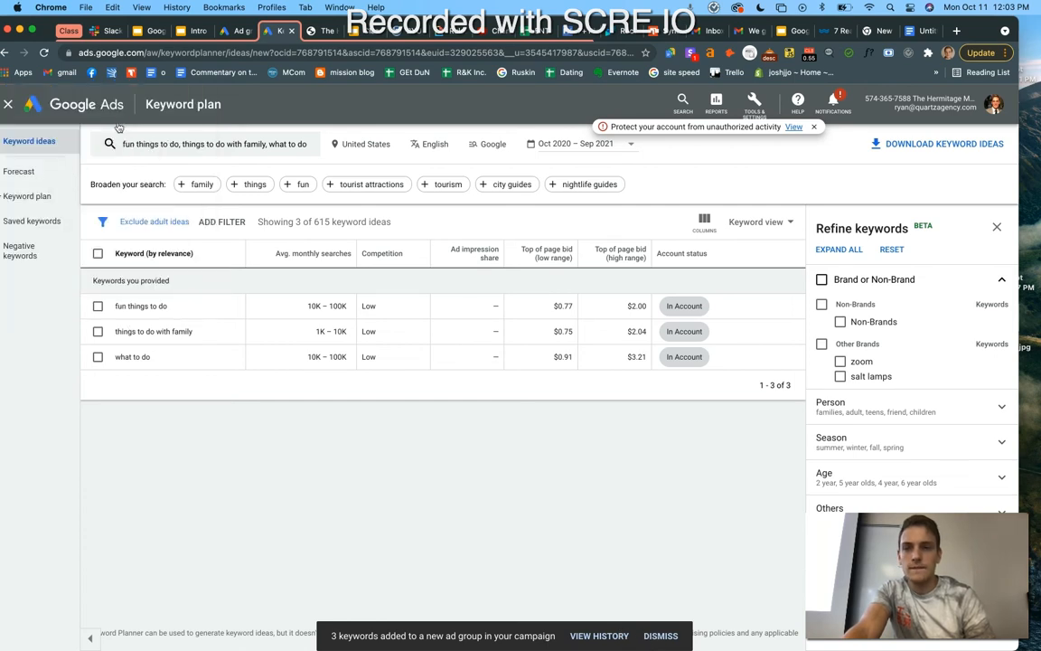
- Leave Keyword Planner and open the To Do ad group of the Visit 2 campaign to check its search keywords
{"action": "left_click", "coordinate": [9, 106]}
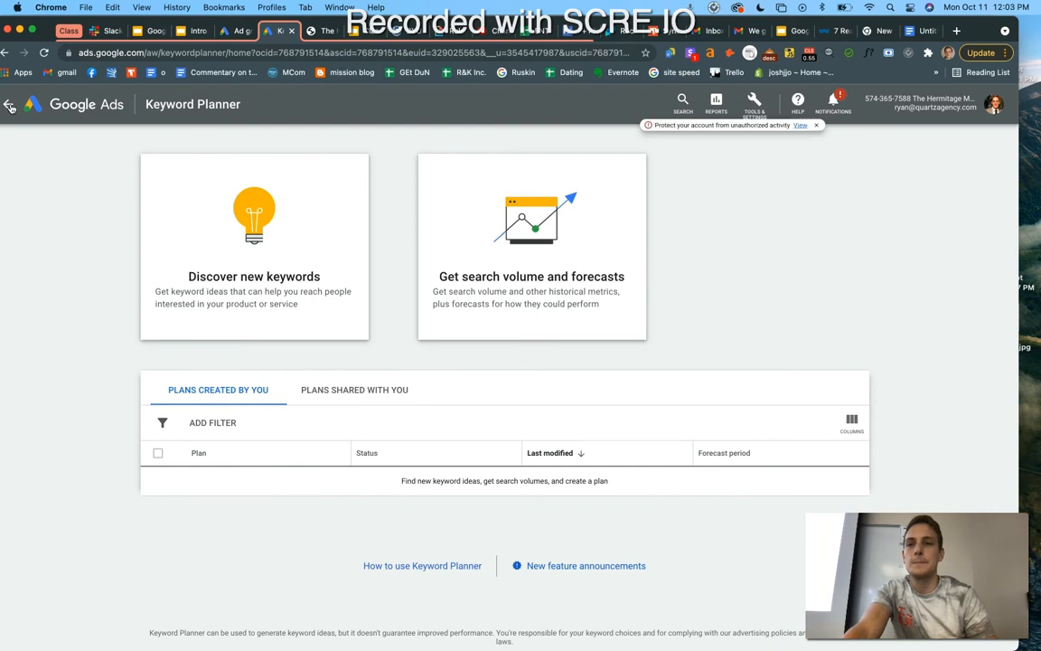
{"action": "left_click", "coordinate": [9, 106]}
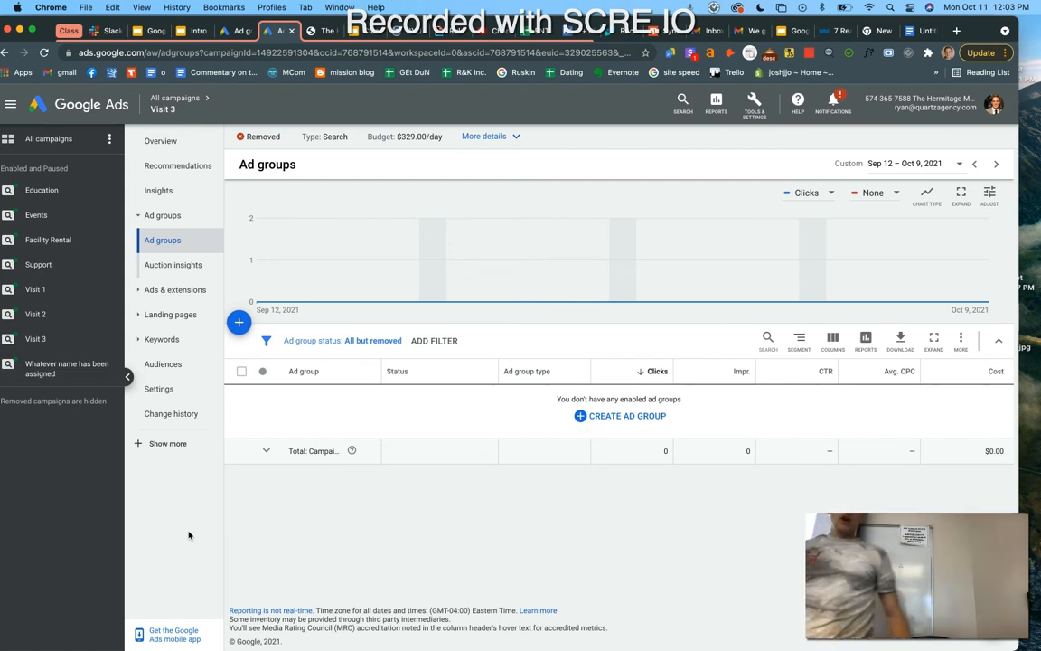
{"action": "left_click", "coordinate": [37, 314]}
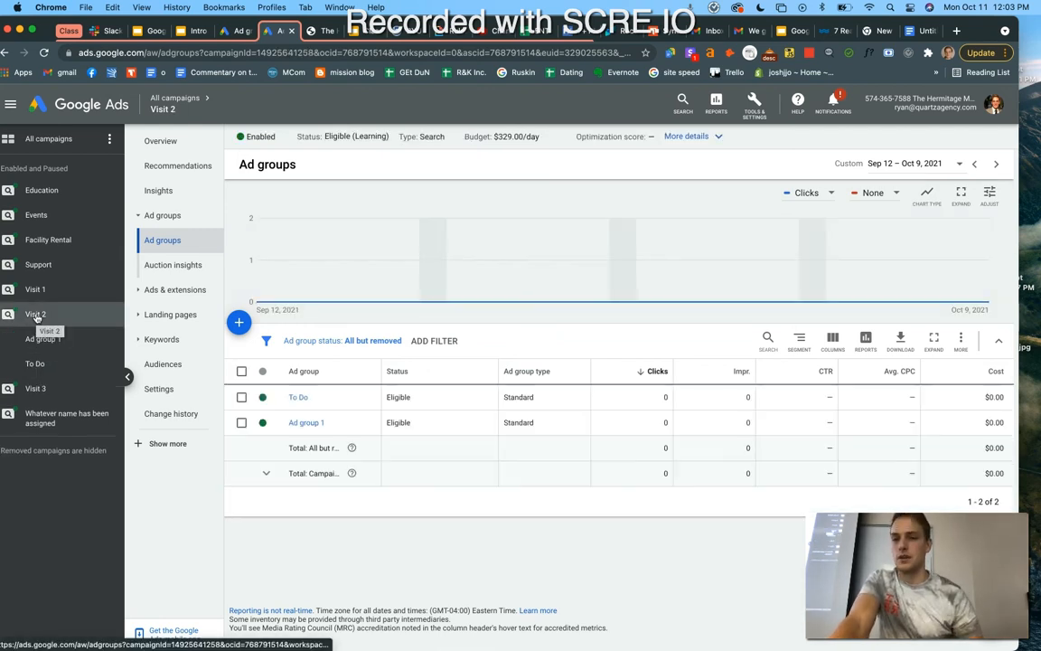
{"action": "left_click", "coordinate": [45, 364]}
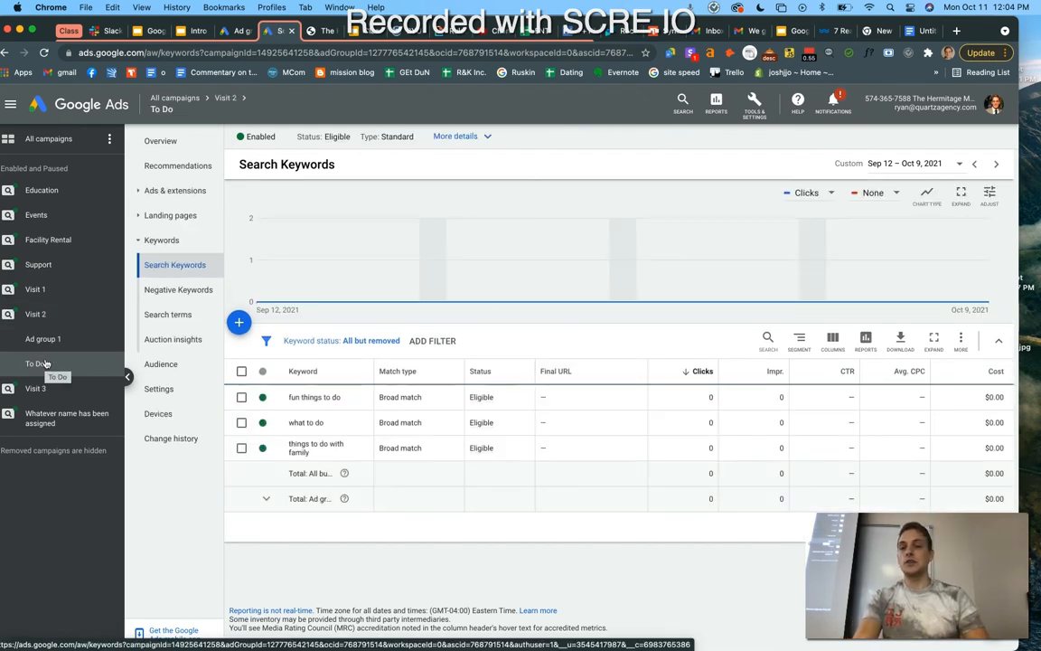
- Open the To Do ad group's ads and start a new responsive search ad
{"action": "left_click", "coordinate": [167, 191]}
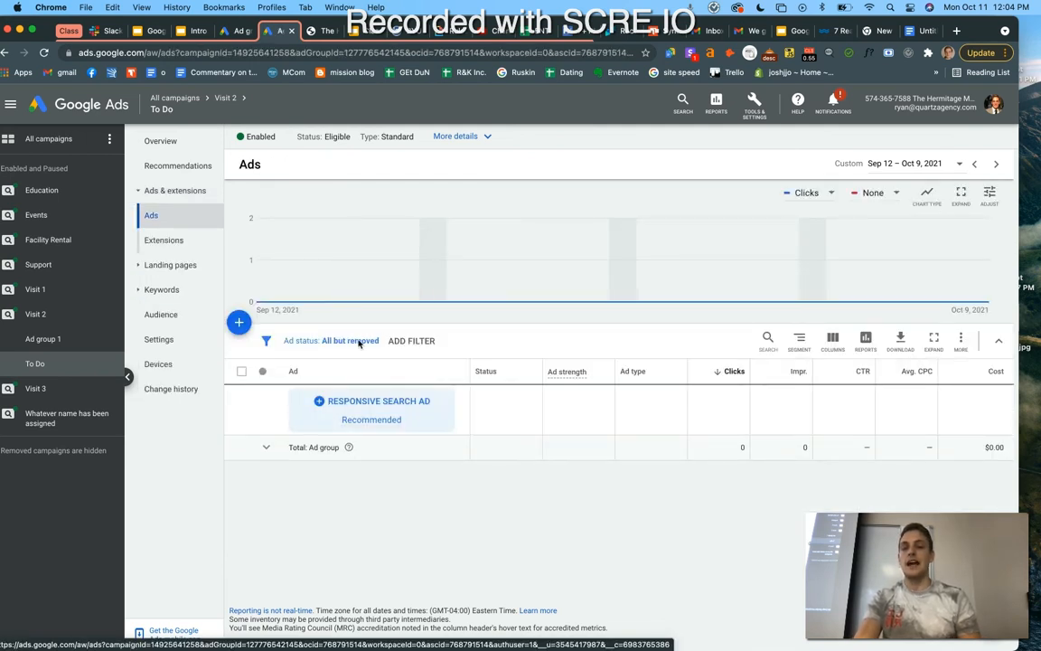
{"action": "left_click", "coordinate": [310, 410]}
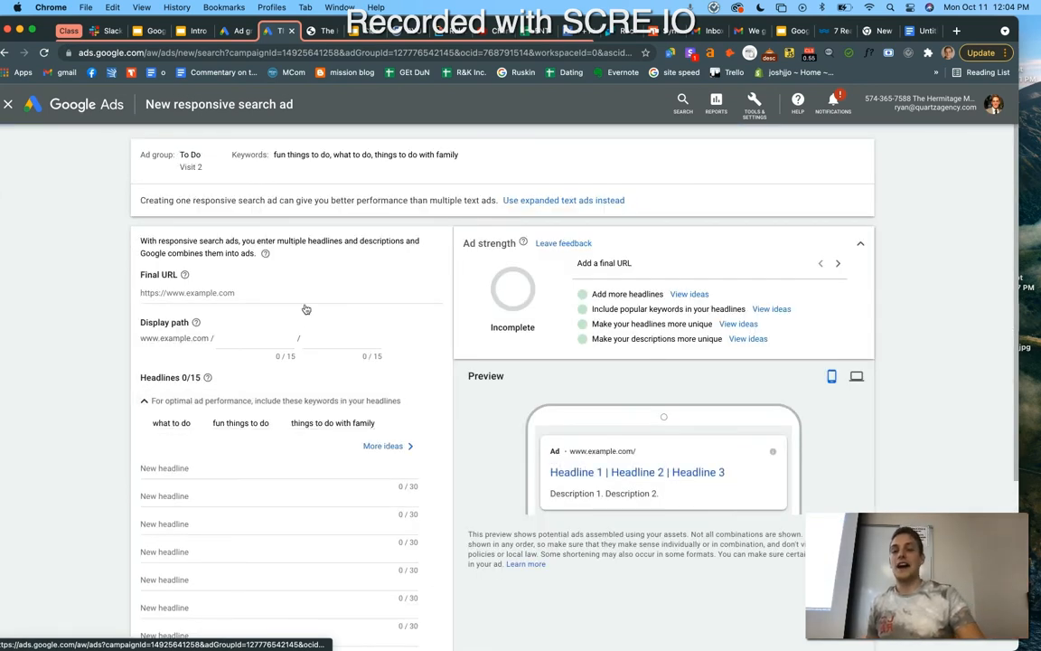
{"action": "left_click", "coordinate": [225, 293]}
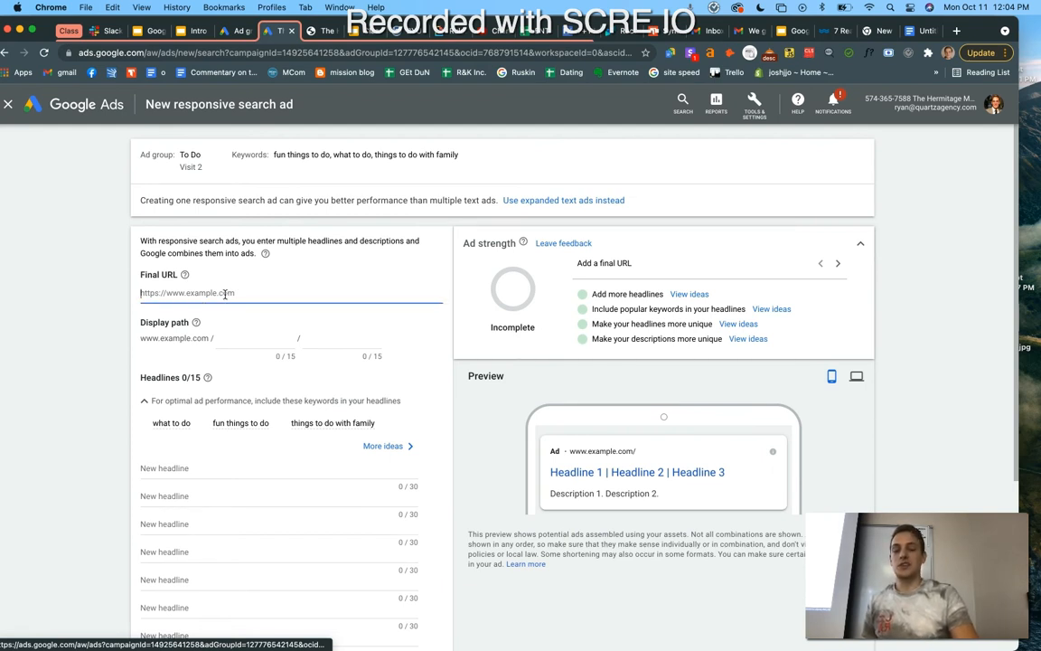
{"action": "type", "text": "Discover the Hermitage Museum & Gardens"}
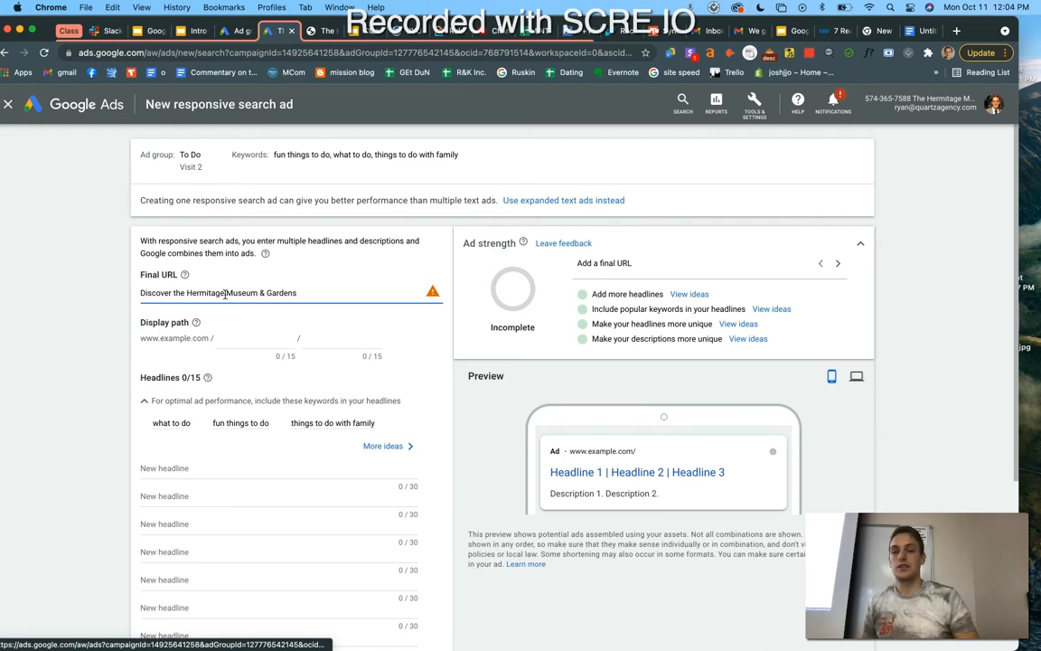
{"action": "triple_click", "coordinate": [226, 293]}
{"action": "left_click", "coordinate": [226, 293]}
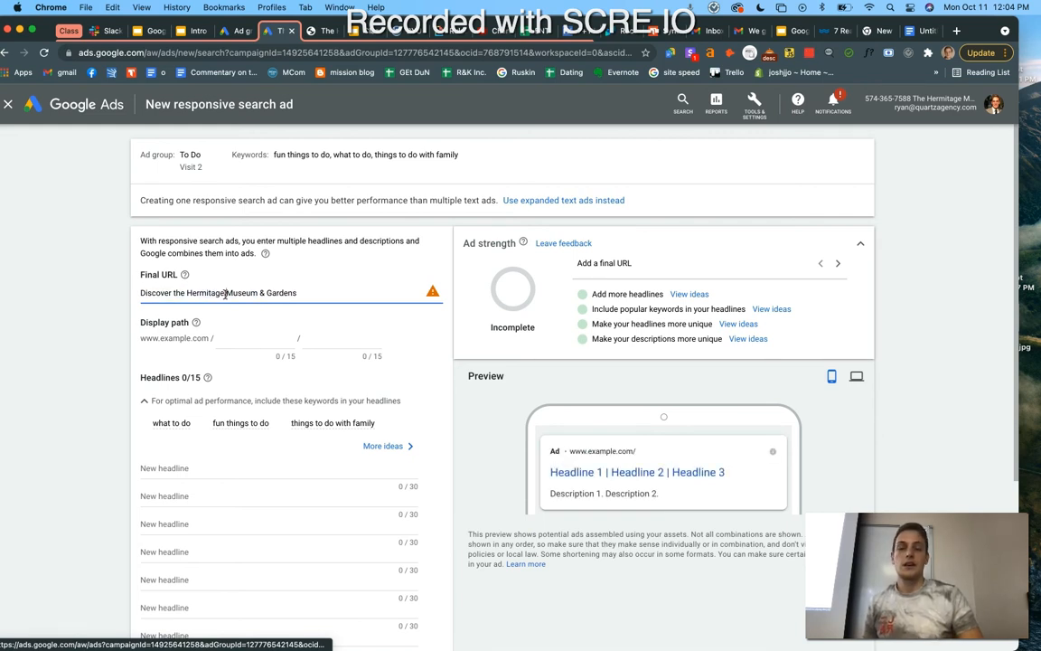
{"action": "triple_click", "coordinate": [226, 292]}
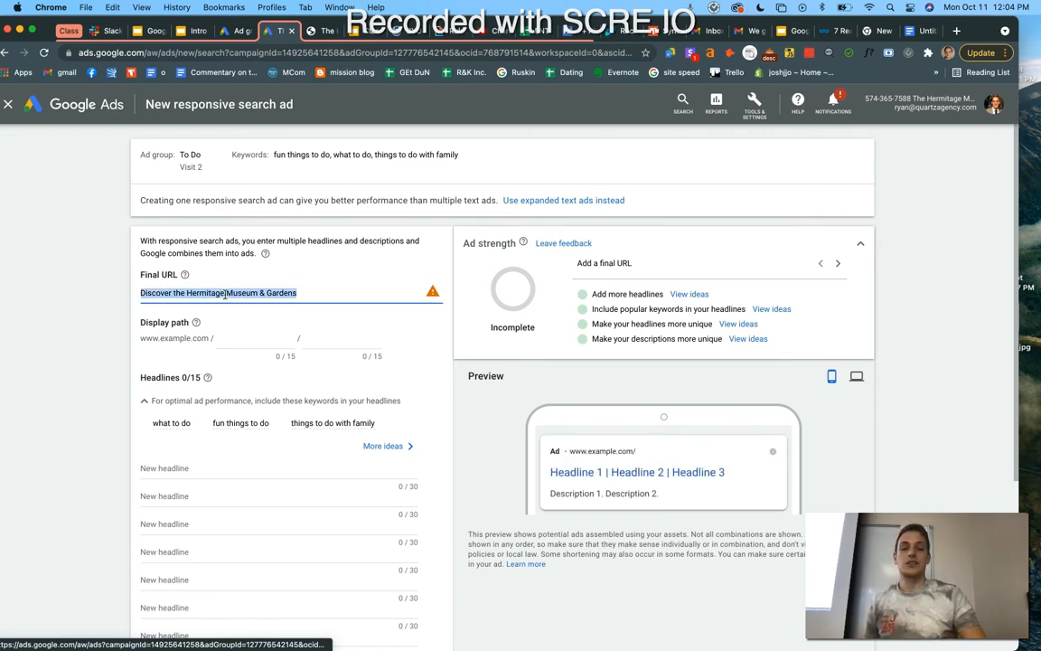
{"action": "key", "text": "BackSpace"}
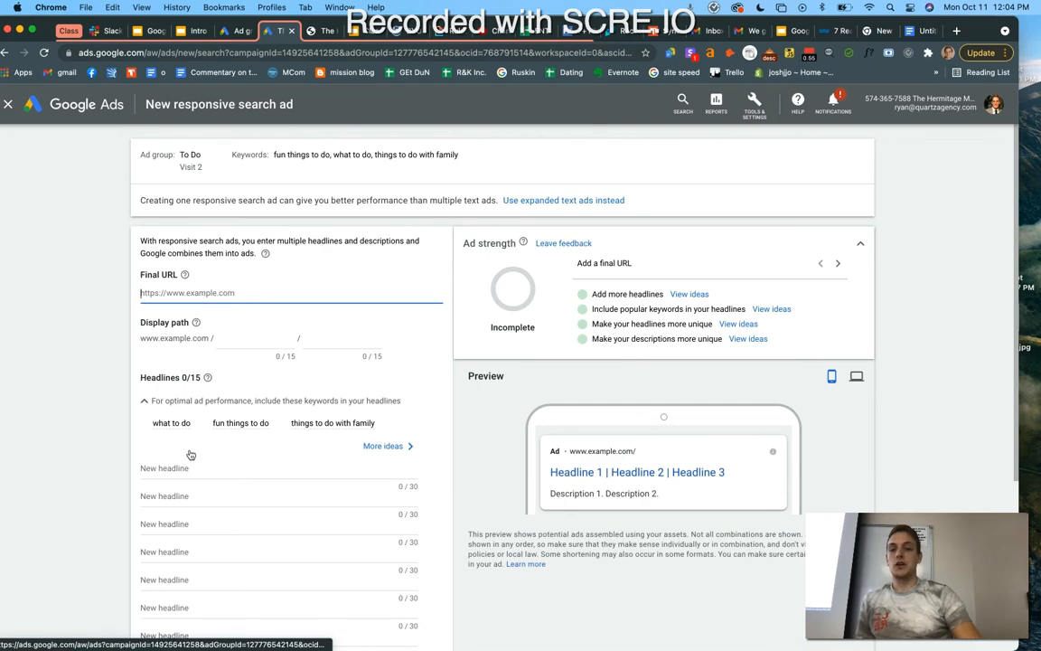
- Examine the headline and description fields and the remaining options of the new responsive search ad form
{"action": "left_click", "coordinate": [157, 469]}
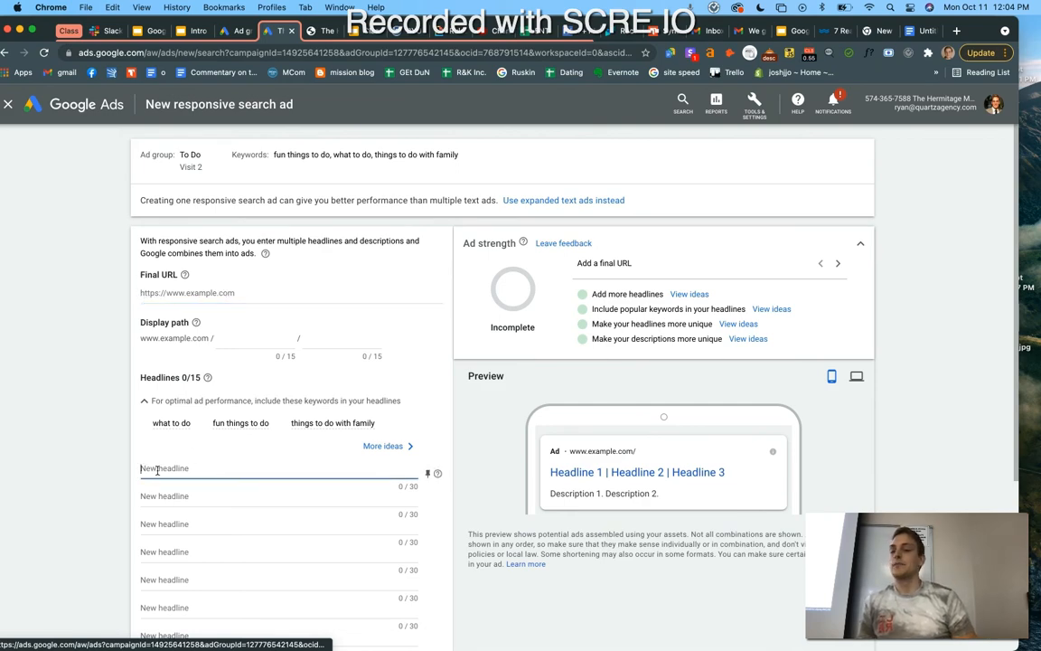
{"action": "scroll", "coordinate": [158, 471], "scroll_direction": "down", "scroll_amount": 2}
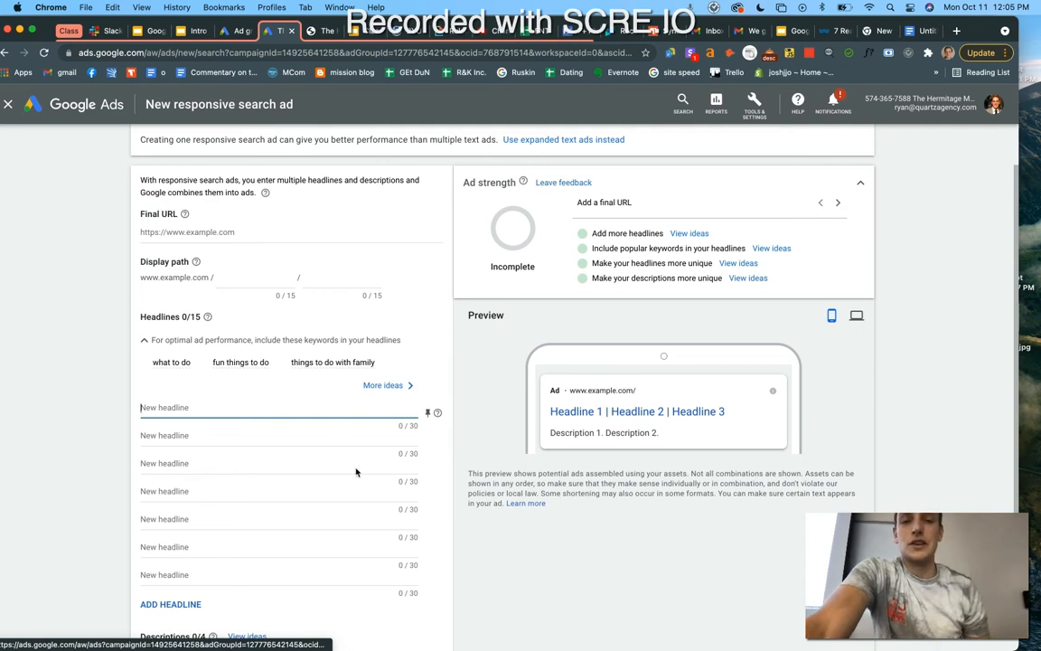
{"action": "scroll", "coordinate": [349, 480], "scroll_direction": "down", "scroll_amount": 4}
{"action": "scroll", "coordinate": [349, 482], "scroll_direction": "down", "scroll_amount": 1}
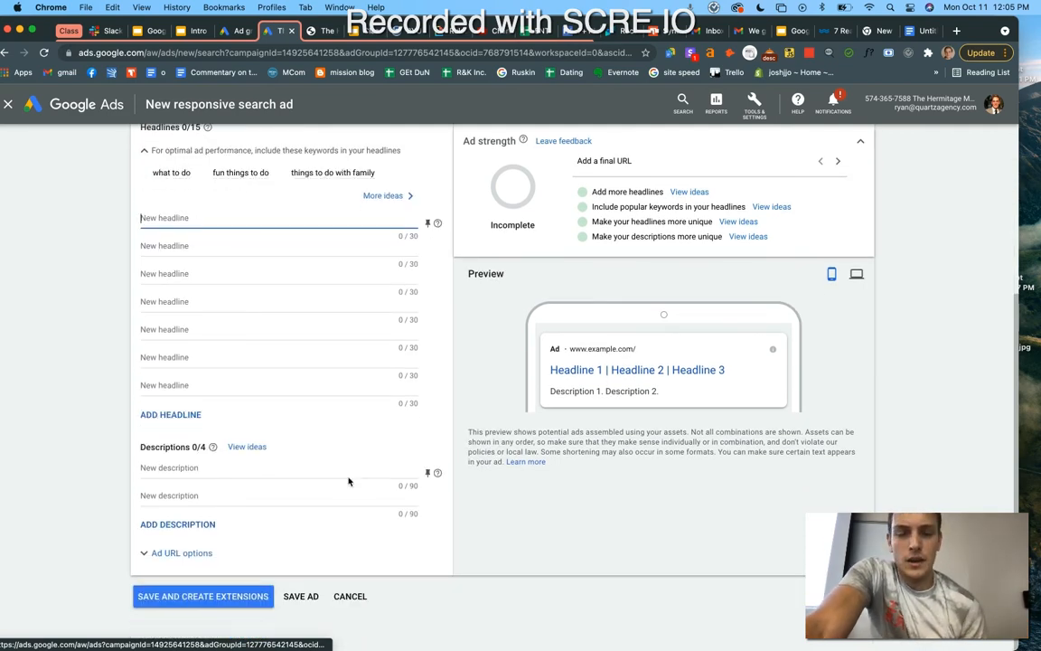
{"action": "scroll", "coordinate": [349, 481], "scroll_direction": "down", "scroll_amount": 1}
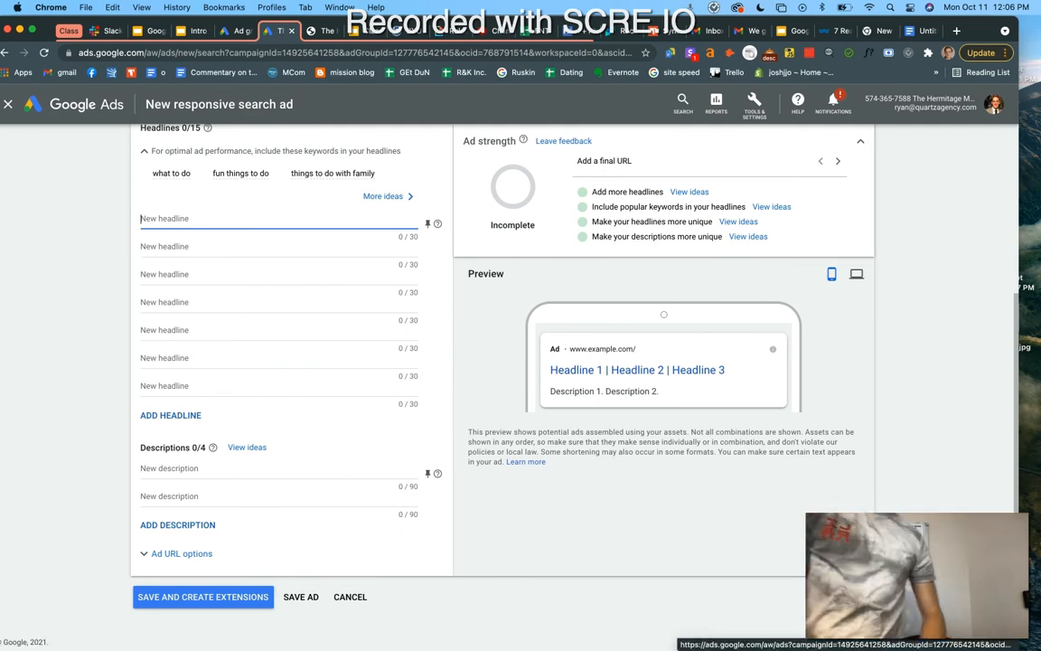
- Switch to the campaign outline in Google Docs and review the planned campaigns and their ad groups through Support
{"action": "left_click", "coordinate": [916, 32]}
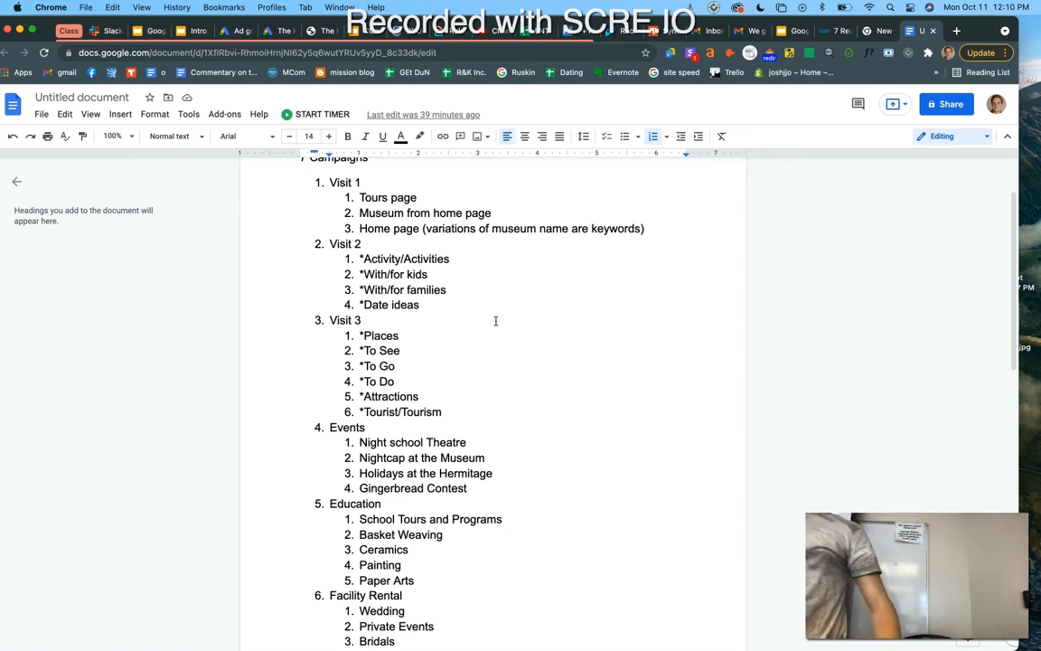
{"action": "scroll", "coordinate": [495, 321], "scroll_direction": "down", "scroll_amount": 2}
{"action": "scroll", "coordinate": [495, 321], "scroll_direction": "down", "scroll_amount": 2}
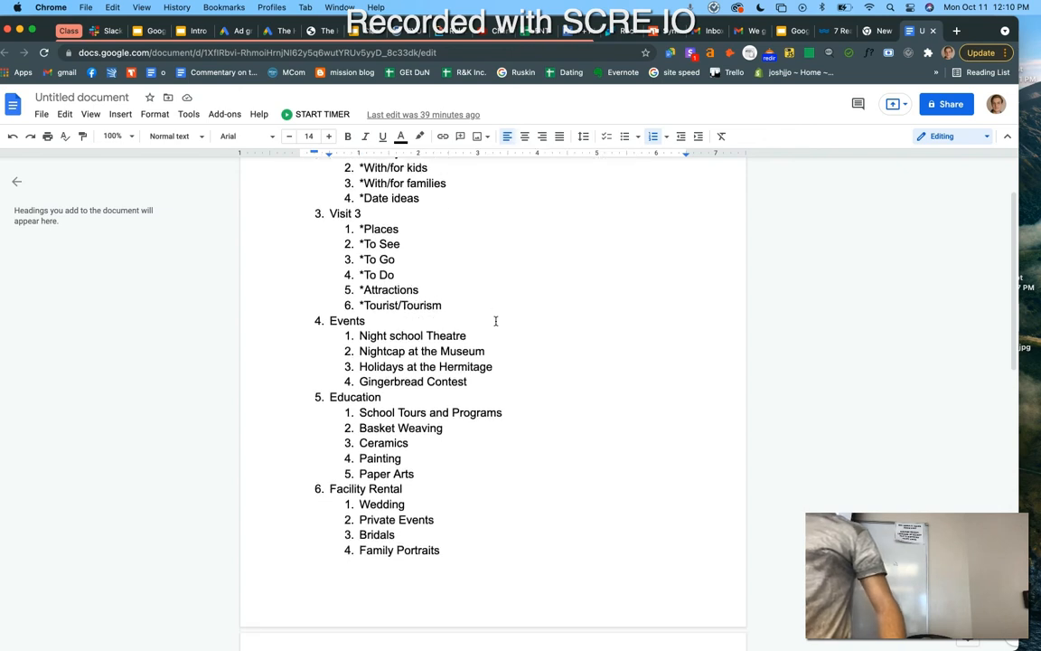
{"action": "scroll", "coordinate": [496, 321], "scroll_direction": "down", "scroll_amount": 3}
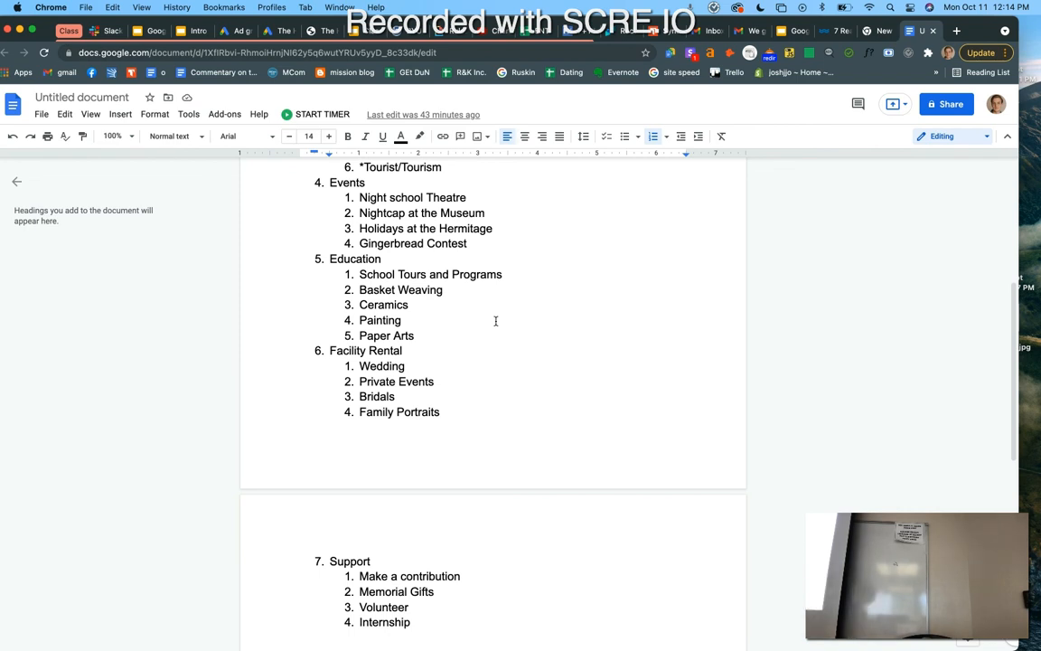
{"action": "scroll", "coordinate": [495, 321], "scroll_direction": "down", "scroll_amount": 1}
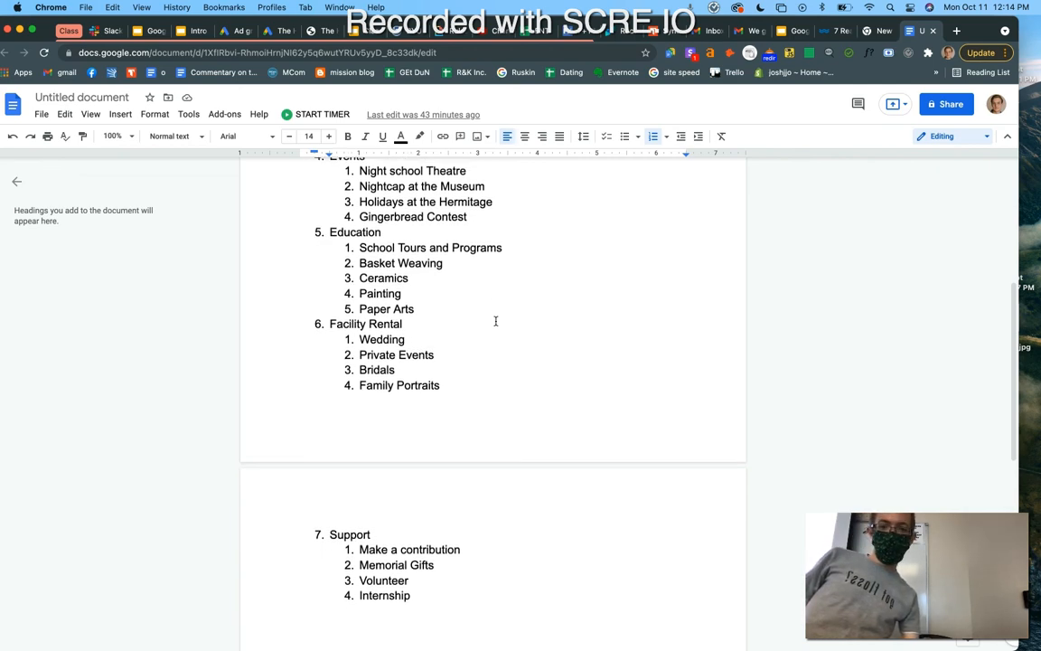
{"action": "scroll", "coordinate": [495, 320], "scroll_direction": "up", "scroll_amount": 6}
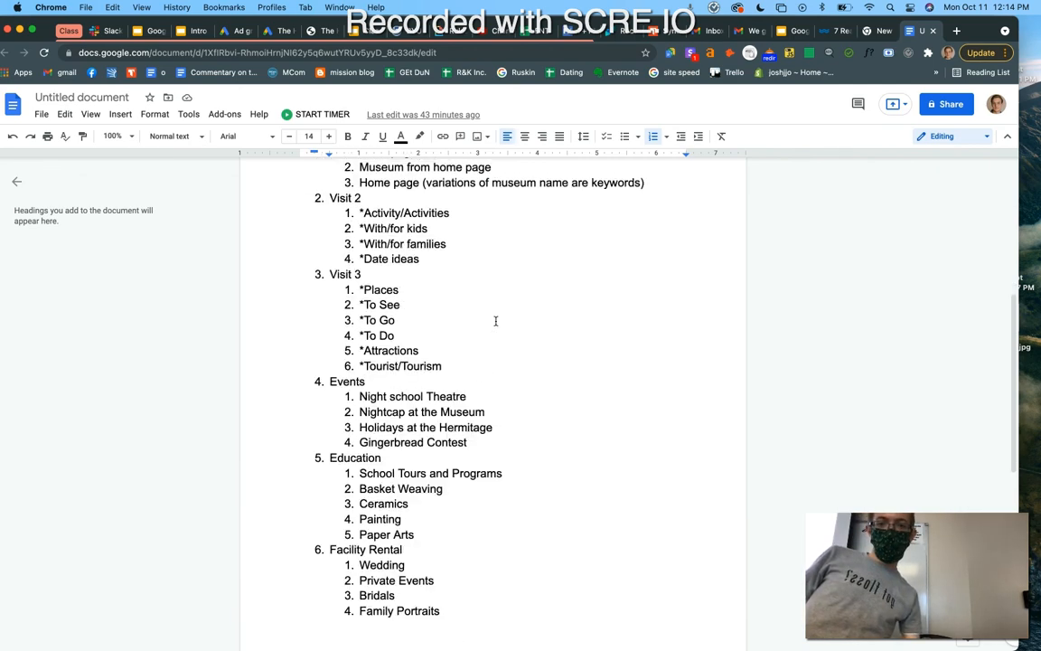